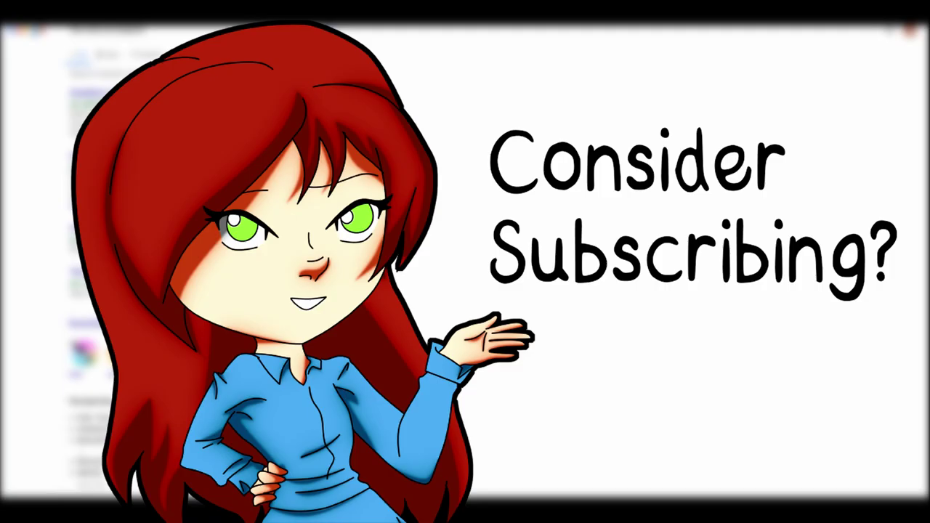
# - Look through the search results for free online painting programs and open the Kleki paint tool
pyautogui.scroll(-1, 302, 159)
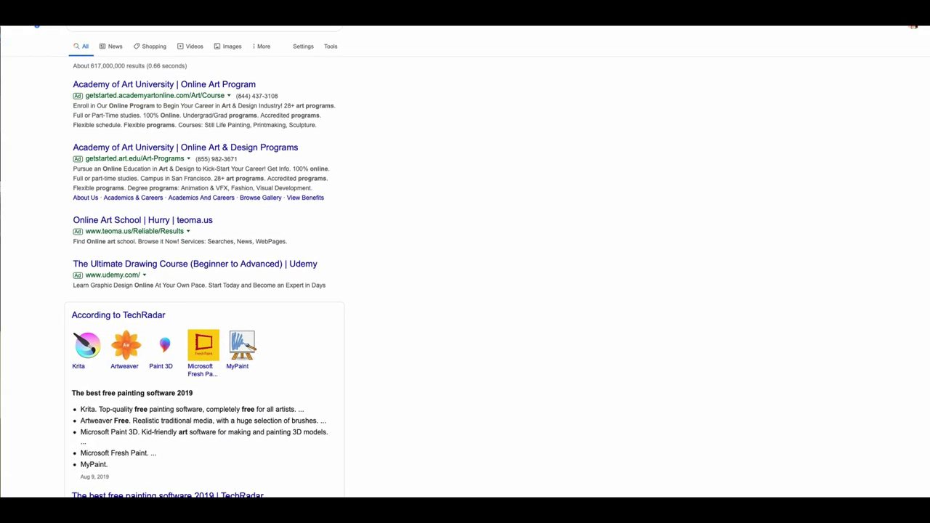
pyautogui.scroll(-7, 302, 160)
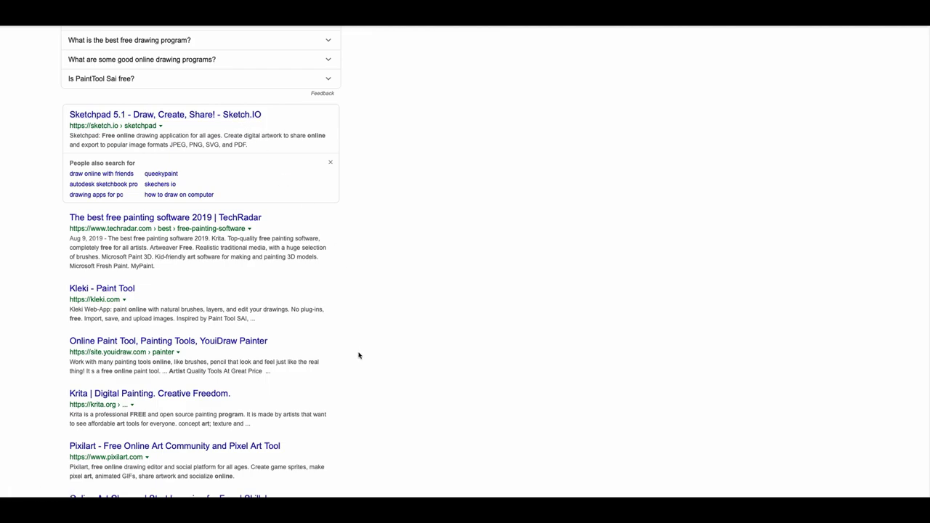
pyautogui.scroll(-3, 315, 327)
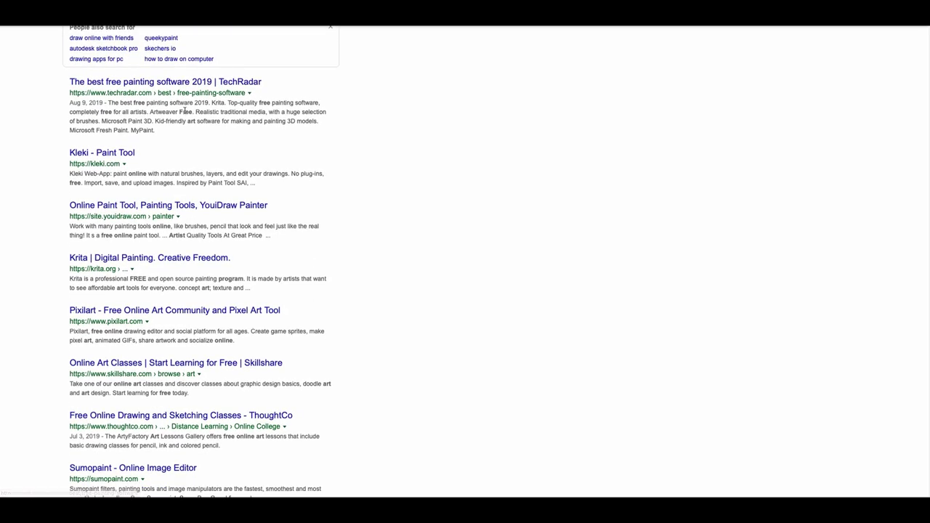
pyautogui.scroll(2, 100, 191)
pyautogui.click(101, 190)
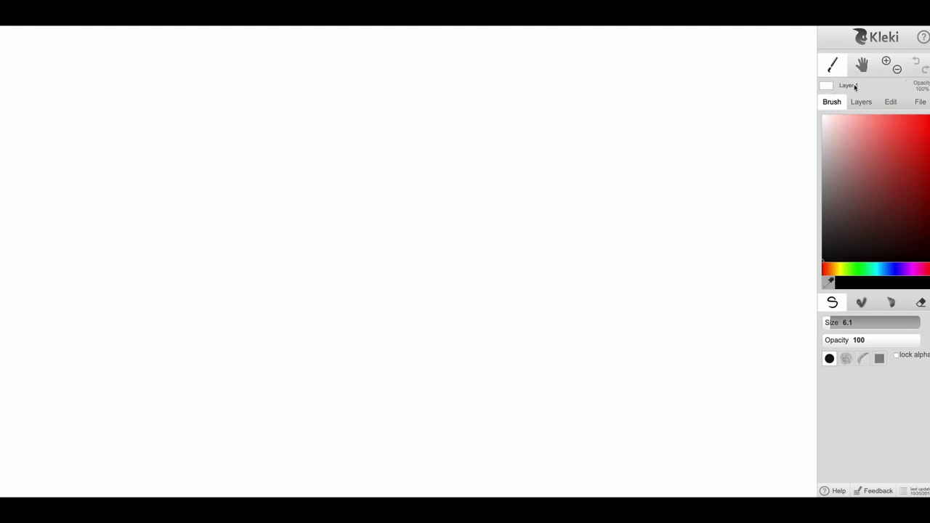
# - Try a black brush stroke on Layer 1, view the available edit functions, and undo the stroke
pyautogui.click(861, 102)
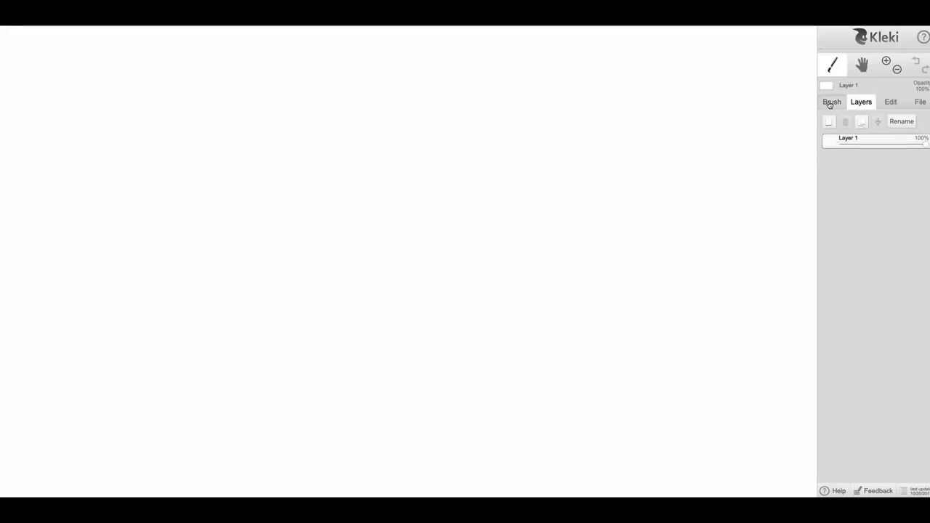
pyautogui.click(829, 105)
pyautogui.moveTo(275, 222); pyautogui.dragTo(629, 308)
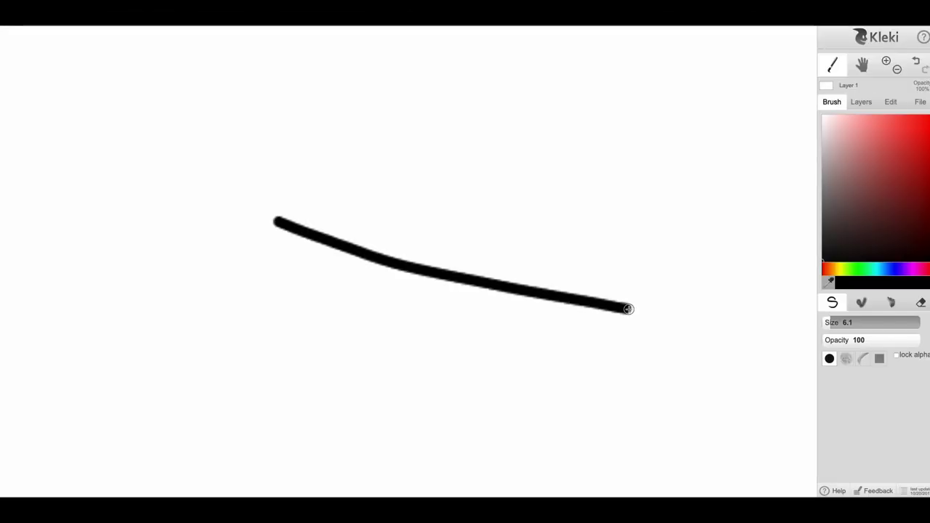
pyautogui.click(881, 105)
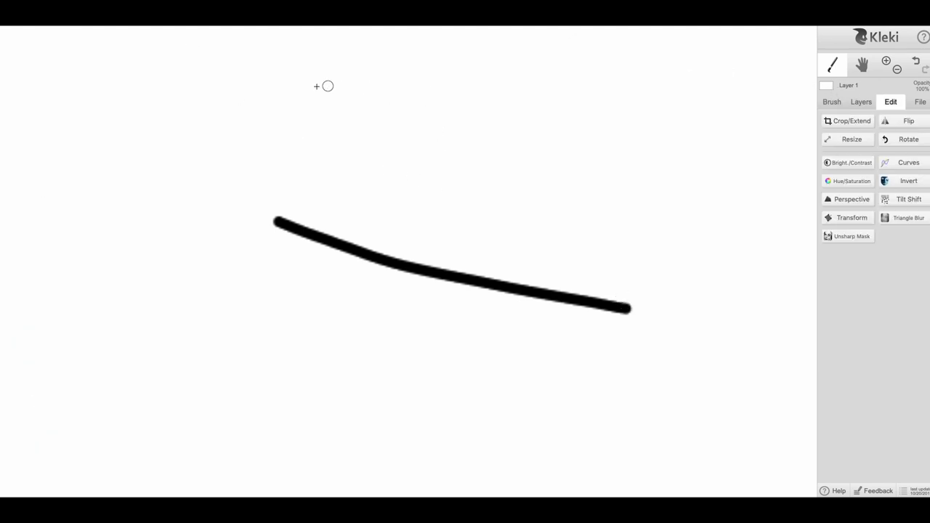
pyautogui.click(916, 62)
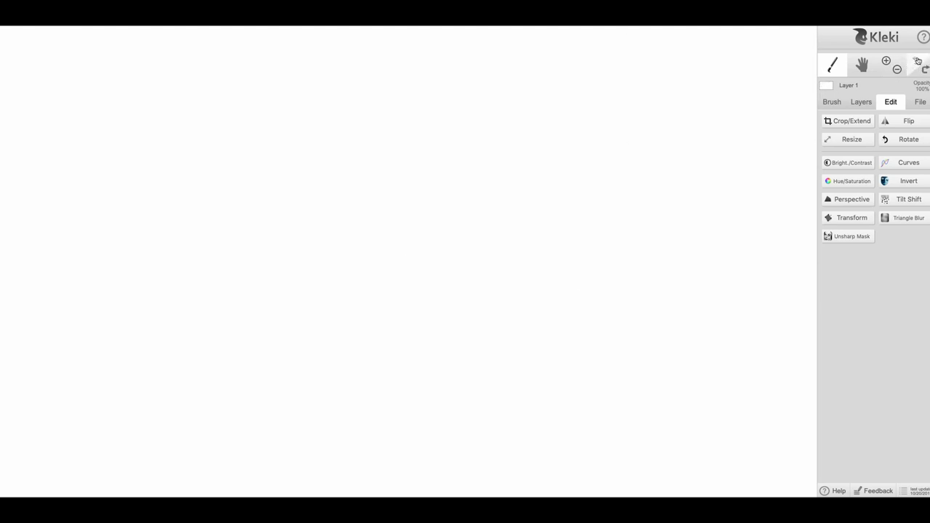
# - Add a second, transparent layer above Layer 1
pyautogui.click(861, 101)
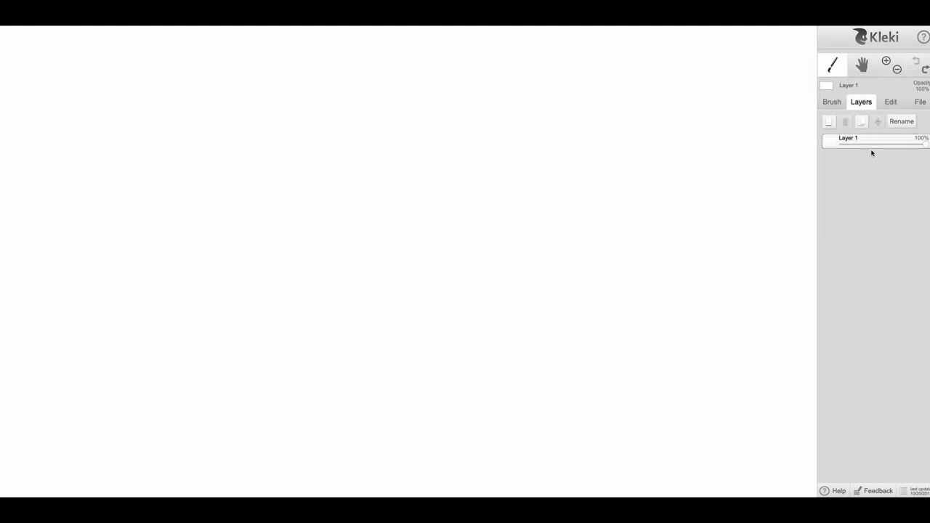
pyautogui.click(829, 124)
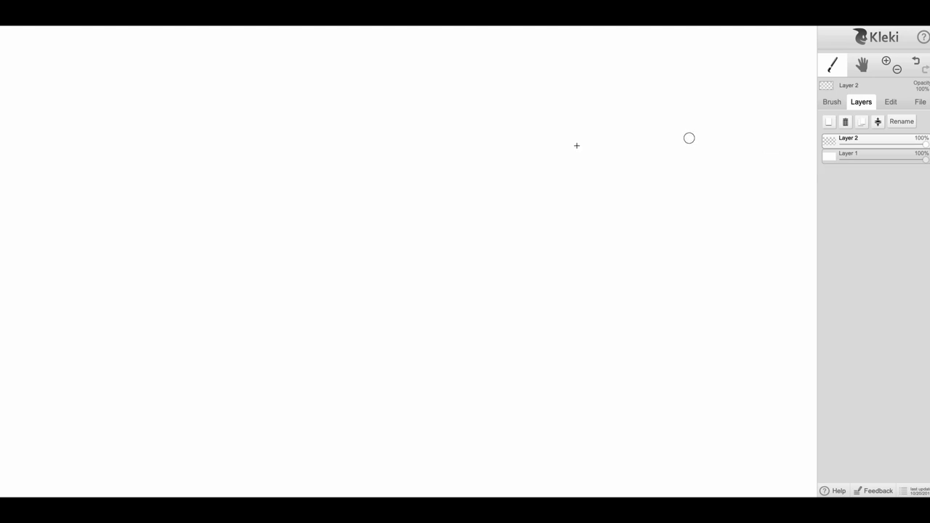
# - Try two black scribbles on Layer 2, undoing each one
pyautogui.moveTo(359, 133); pyautogui.dragTo(579, 180)
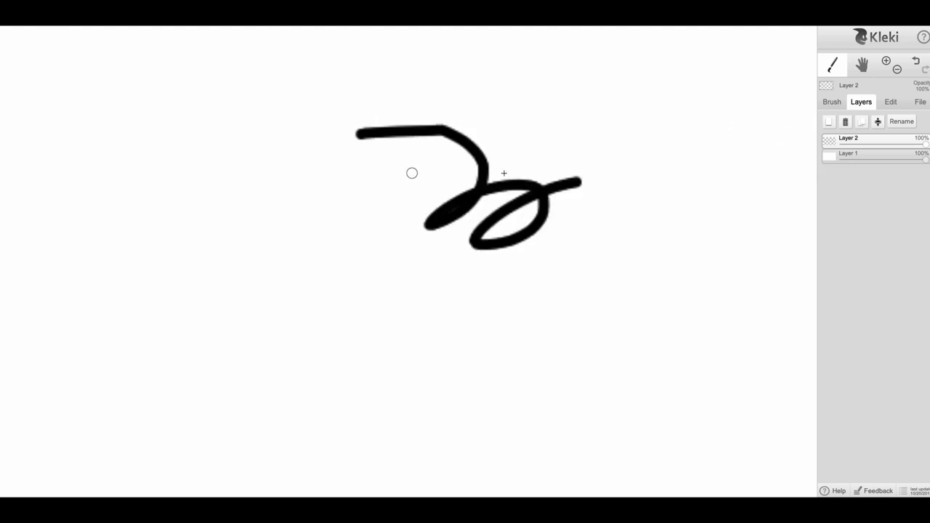
pyautogui.click(915, 61)
pyautogui.moveTo(382, 128)
pyautogui.mouseDown()
pyautogui.moveTo(562, 225)
pyautogui.moveTo(638, 205)
pyautogui.mouseUp()
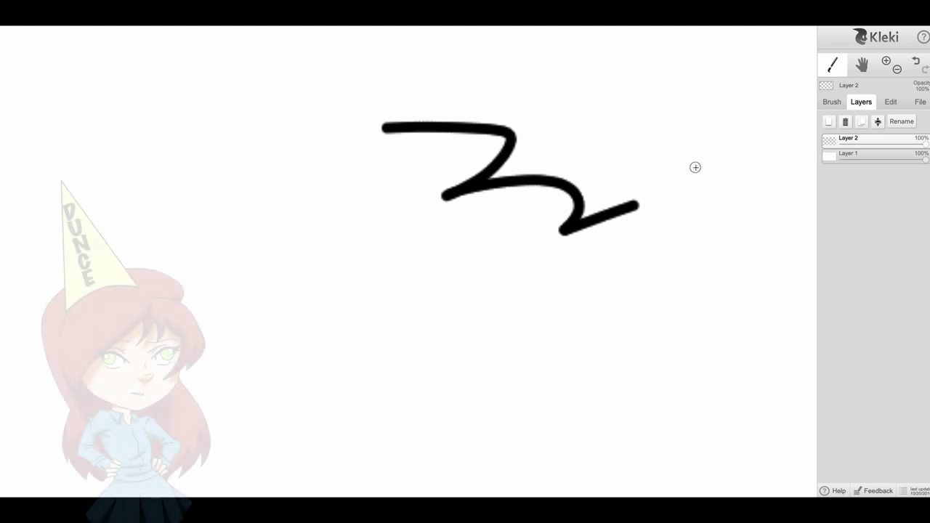
pyautogui.click(916, 62)
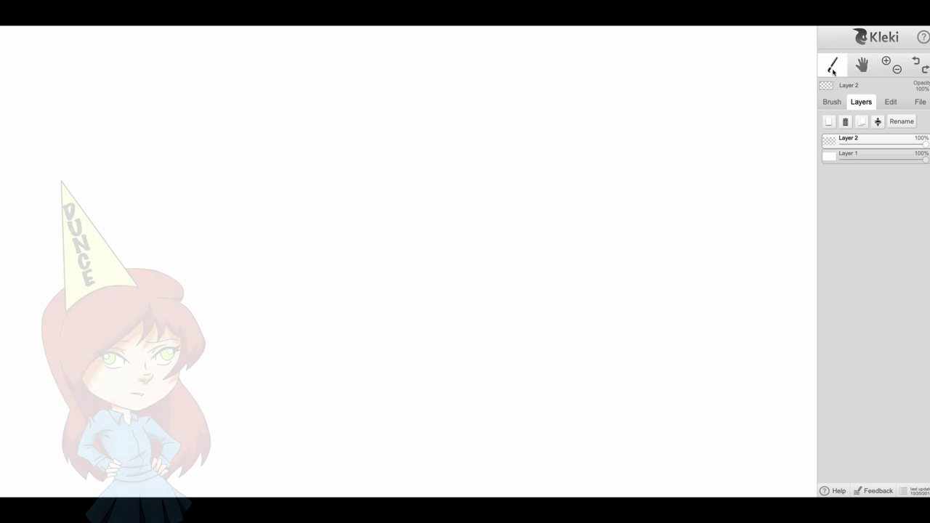
# - Reduce the brush size to 3.9, test it with a zigzag scribble, and undo the scribble
pyautogui.click(832, 102)
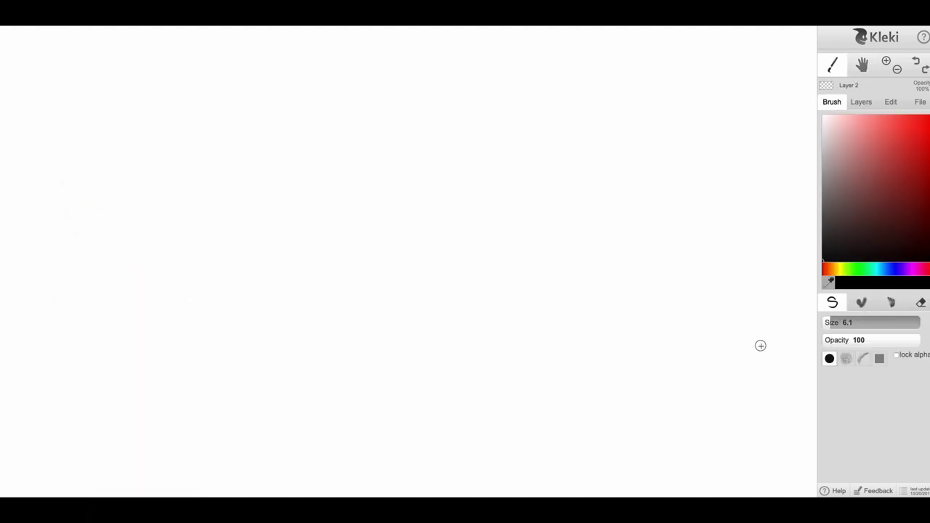
pyautogui.moveTo(830, 323); pyautogui.dragTo(831, 322)
pyautogui.press('[')
pyautogui.press('[')
pyautogui.press('[')
pyautogui.press('[')
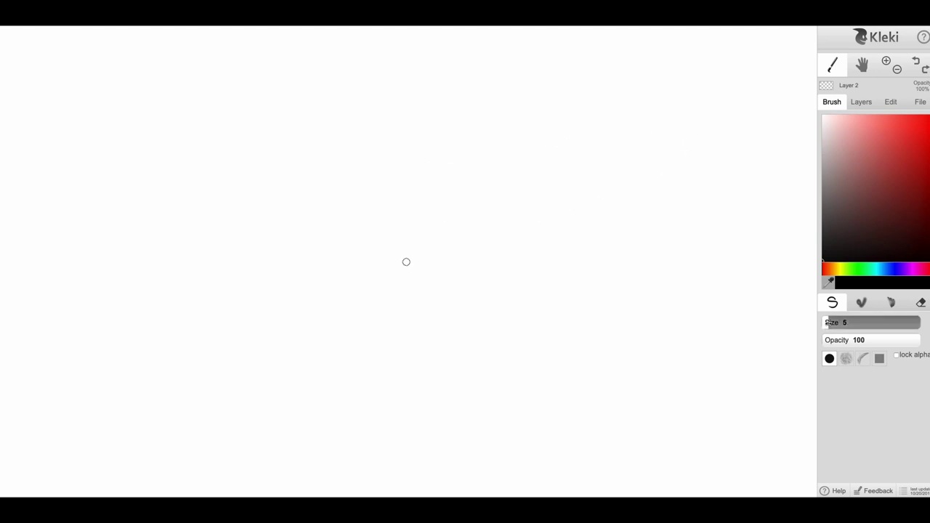
pyautogui.press('[')
pyautogui.moveTo(374, 171)
pyautogui.mouseDown()
pyautogui.moveTo(361, 195)
pyautogui.moveTo(401, 215)
pyautogui.moveTo(458, 287)
pyautogui.mouseUp()
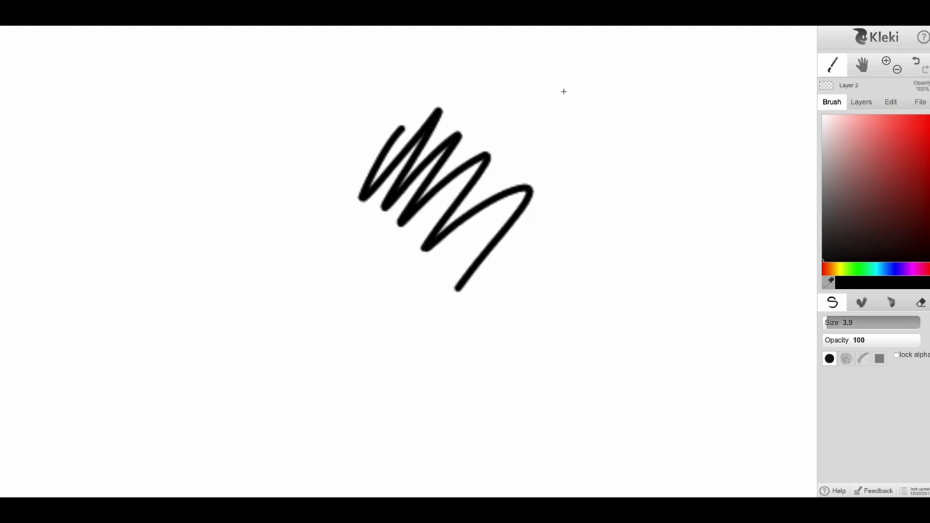
pyautogui.click(916, 61)
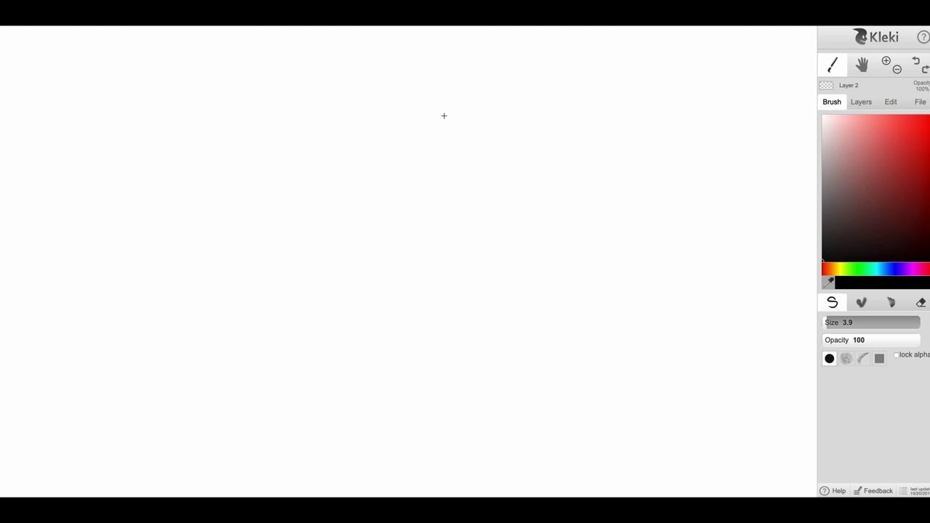
# - Set the brush size to 2.6 and its colour to a muted blue, undoing the test strokes
pyautogui.moveTo(839, 321); pyautogui.dragTo(835, 317)
pyautogui.click(883, 269)
pyautogui.moveTo(439, 121); pyautogui.dragTo(514, 152)
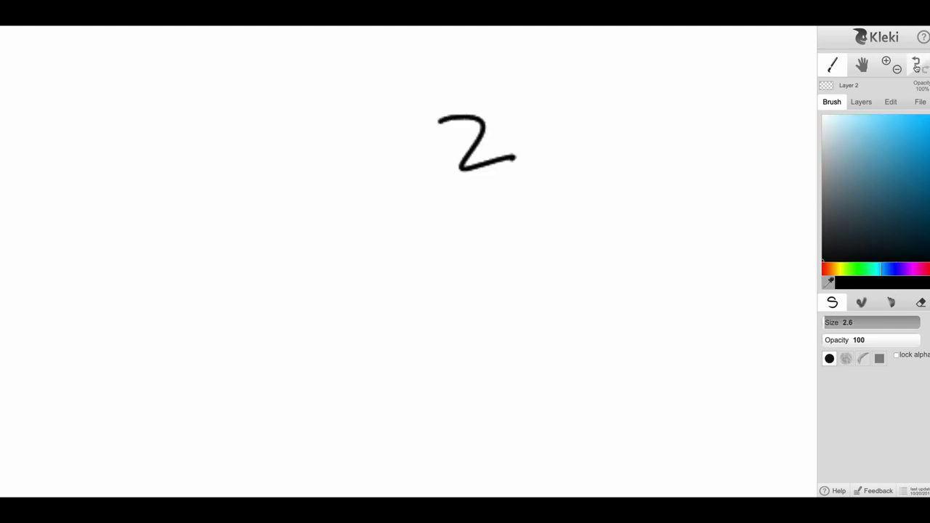
pyautogui.click(916, 61)
pyautogui.click(865, 162)
pyautogui.moveTo(436, 130)
pyautogui.mouseDown()
pyautogui.moveTo(403, 185)
pyautogui.moveTo(544, 275)
pyautogui.mouseUp()
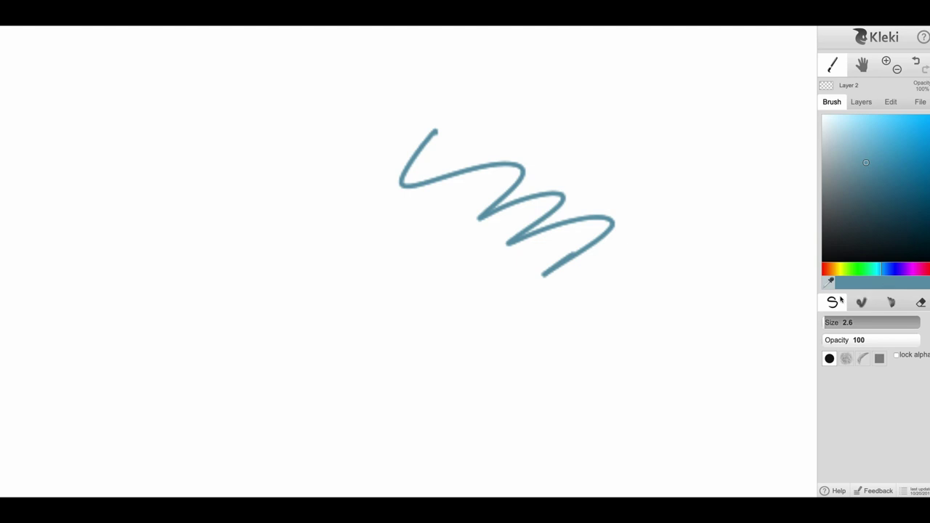
pyautogui.hotkey('ctrl', 'z')
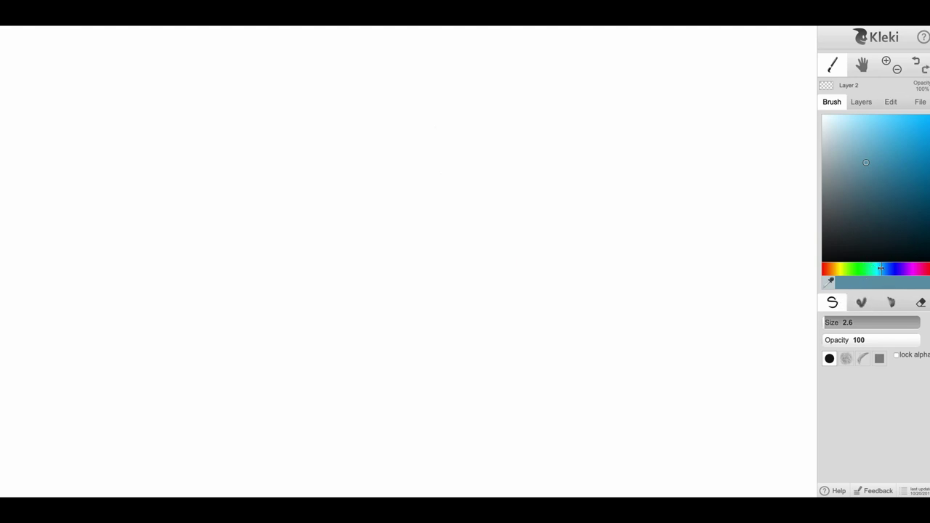
# - Set the brush size to 1, test it with a scribble, and undo the scribble
pyautogui.click(823, 326)
pyautogui.moveTo(334, 168)
pyautogui.mouseDown()
pyautogui.moveTo(434, 251)
pyautogui.moveTo(481, 250)
pyautogui.moveTo(529, 288)
pyautogui.moveTo(486, 290)
pyautogui.mouseUp()
pyautogui.hotkey('ctrl', 'z')
# - Switch between the eraser and the brushes, and reduce the eraser size to 2.6
pyautogui.press('e')
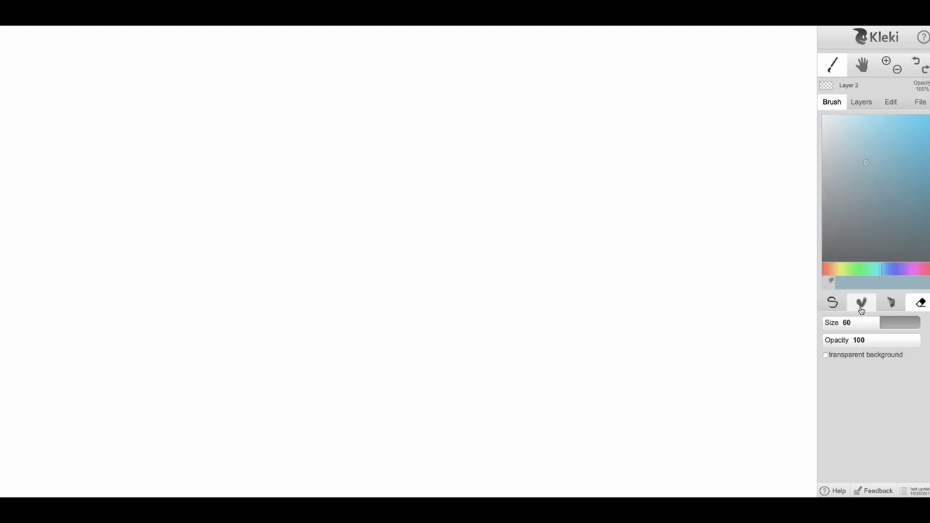
pyautogui.click(863, 305)
pyautogui.click(828, 298)
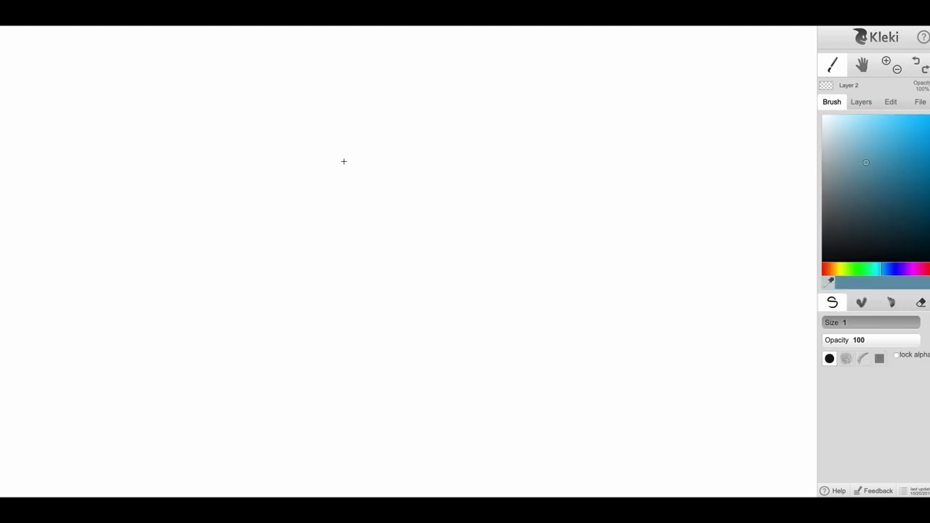
pyautogui.press('e')
pyautogui.click(826, 323)
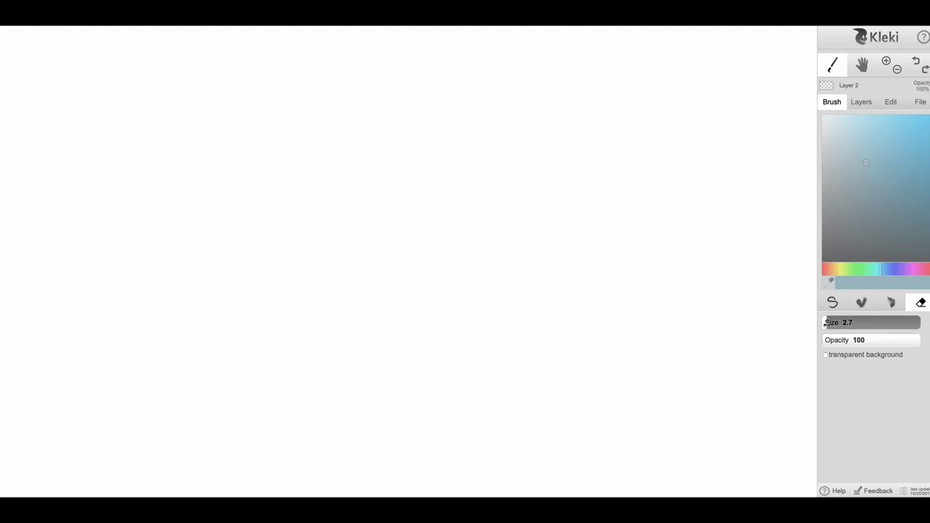
pyautogui.click(782, 273)
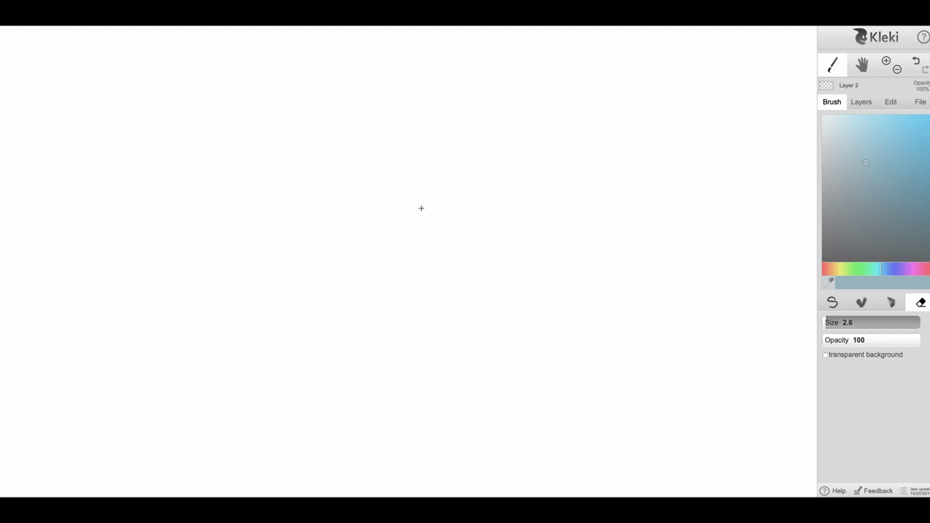
# - Paint a thin blue test scribble, enlarge the eraser to size 4.8, and erase the scribble completely
pyautogui.press('b')
pyautogui.moveTo(368, 189)
pyautogui.mouseDown()
pyautogui.moveTo(502, 209)
pyautogui.moveTo(537, 226)
pyautogui.moveTo(516, 227)
pyautogui.moveTo(490, 273)
pyautogui.mouseUp()
pyautogui.press('e')
pyautogui.moveTo(390, 153)
pyautogui.mouseDown()
pyautogui.moveTo(367, 163)
pyautogui.moveTo(447, 266)
pyautogui.moveTo(419, 249)
pyautogui.moveTo(478, 226)
pyautogui.mouseUp()
pyautogui.moveTo(828, 322); pyautogui.dragTo(838, 323)
pyautogui.moveTo(369, 191)
pyautogui.mouseDown()
pyautogui.moveTo(409, 173)
pyautogui.moveTo(385, 170)
pyautogui.moveTo(471, 210)
pyautogui.moveTo(432, 237)
pyautogui.moveTo(443, 255)
pyautogui.moveTo(513, 231)
pyautogui.moveTo(481, 216)
pyautogui.moveTo(531, 220)
pyautogui.moveTo(459, 295)
pyautogui.mouseUp()
# - Sketch a large circle for the skull with a slightly curved vertical centre line extending below it
pyautogui.press('b')
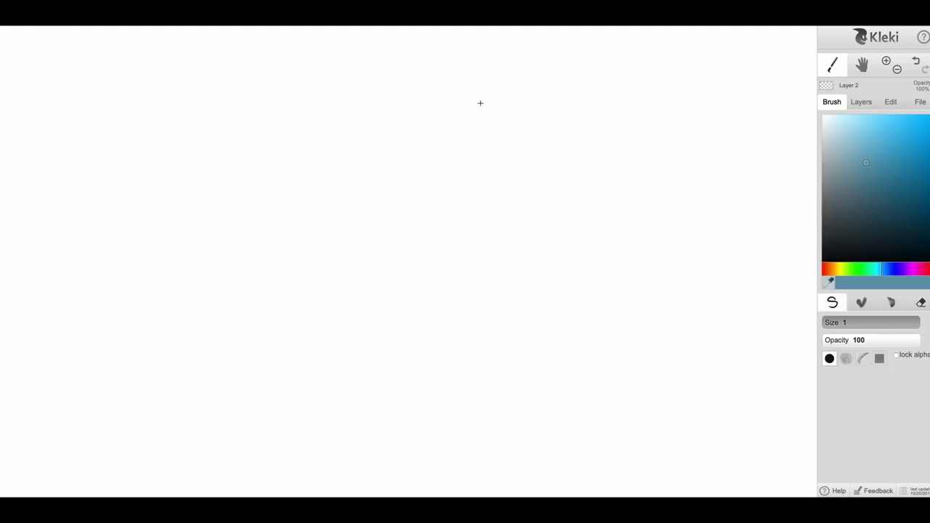
pyautogui.moveTo(465, 79)
pyautogui.mouseDown()
pyautogui.moveTo(508, 82)
pyautogui.moveTo(495, 80)
pyautogui.mouseUp()
pyautogui.moveTo(469, 70)
pyautogui.mouseDown()
pyautogui.moveTo(453, 249)
pyautogui.moveTo(474, 337)
pyautogui.mouseUp()
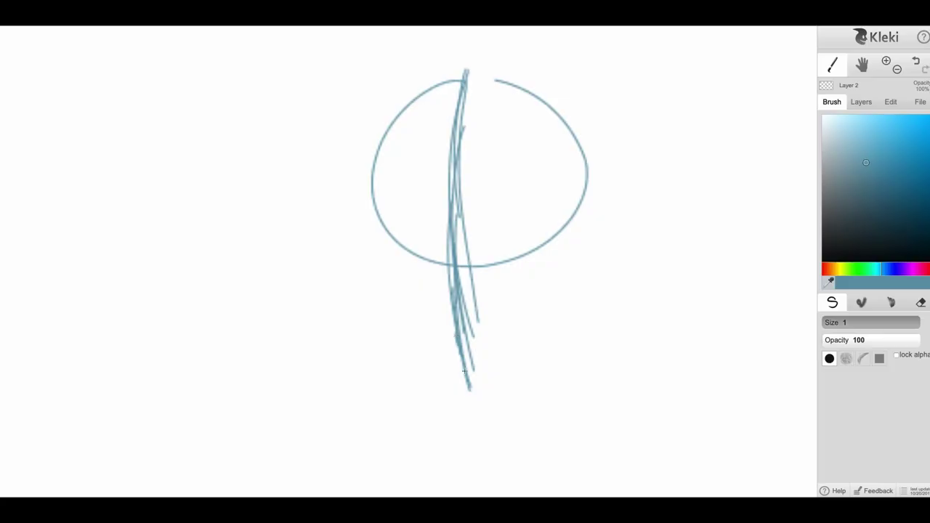
pyautogui.moveTo(458, 347); pyautogui.dragTo(472, 395)
# - Erase the stray strokes along the head's vertical centre line
pyautogui.press('e')
pyautogui.moveTo(467, 283)
pyautogui.mouseDown()
pyautogui.moveTo(463, 325)
pyautogui.moveTo(460, 284)
pyautogui.moveTo(448, 277)
pyautogui.moveTo(459, 275)
pyautogui.moveTo(475, 297)
pyautogui.mouseUp()
pyautogui.moveTo(465, 225)
pyautogui.mouseDown()
pyautogui.moveTo(462, 252)
pyautogui.moveTo(472, 125)
pyautogui.moveTo(457, 170)
pyautogui.moveTo(466, 128)
pyautogui.moveTo(457, 219)
pyautogui.moveTo(458, 255)
pyautogui.moveTo(458, 235)
pyautogui.moveTo(475, 278)
pyautogui.moveTo(456, 274)
pyautogui.moveTo(455, 252)
pyautogui.mouseUp()
# - Sketch the sides of the face down to a pointed chin and add both upper eyelids with lashes
pyautogui.press('b')
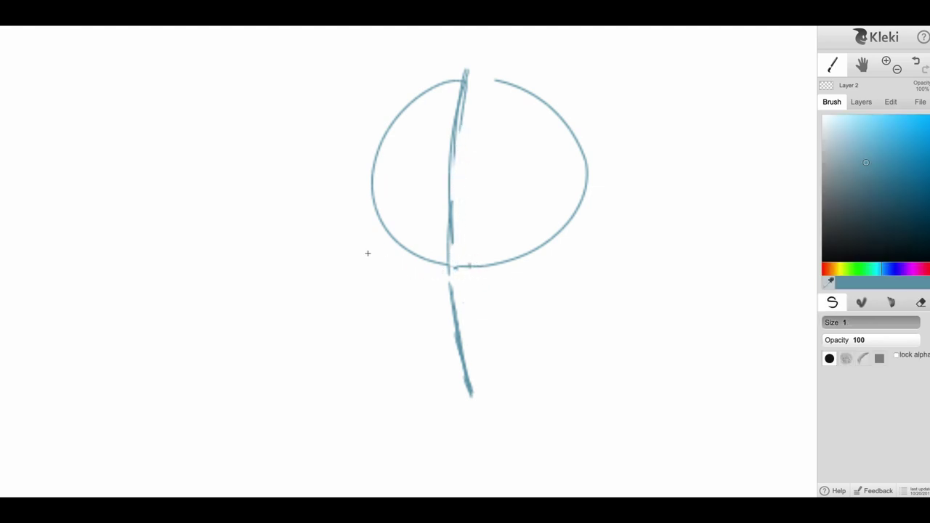
pyautogui.moveTo(377, 213); pyautogui.dragTo(414, 362)
pyautogui.moveTo(401, 246)
pyautogui.mouseDown()
pyautogui.moveTo(388, 246)
pyautogui.moveTo(436, 254)
pyautogui.moveTo(409, 254)
pyautogui.mouseUp()
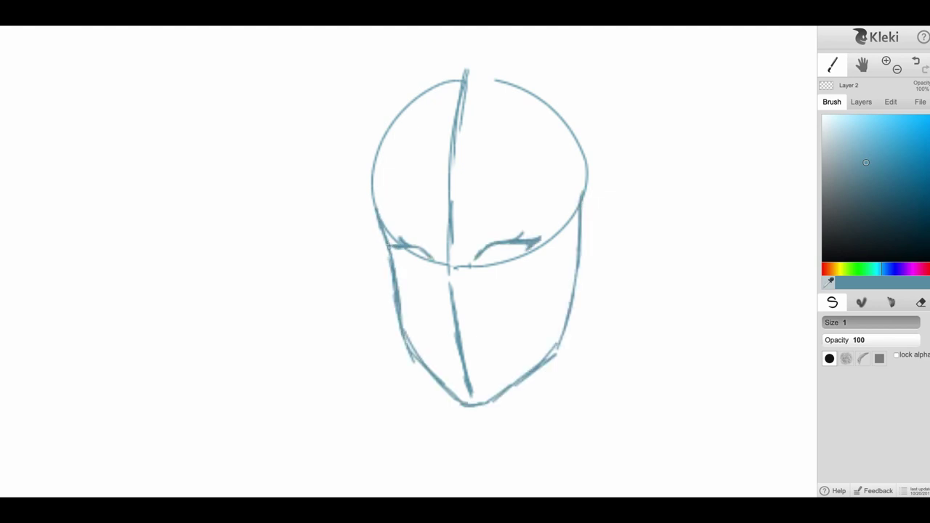
# - Erase the bottom arc of the skull circle between and below the two eyes
pyautogui.press('e')
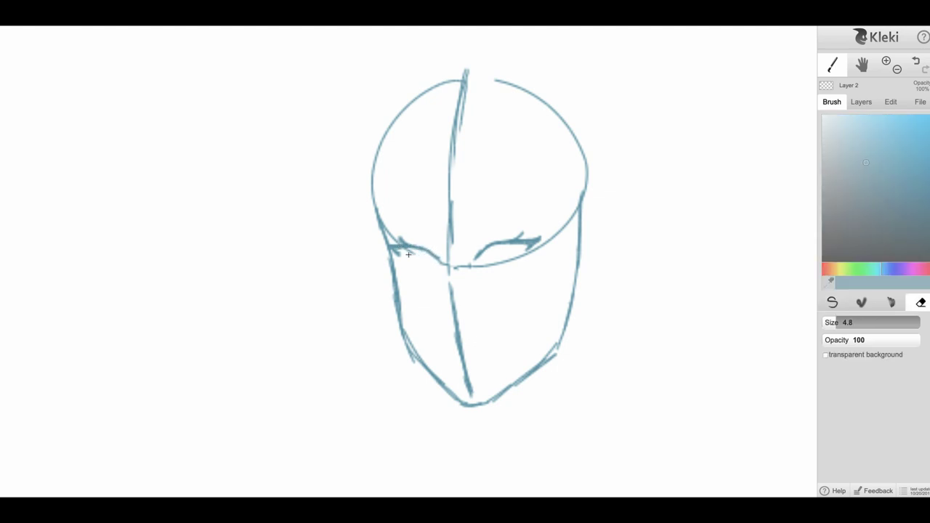
pyautogui.press('e')
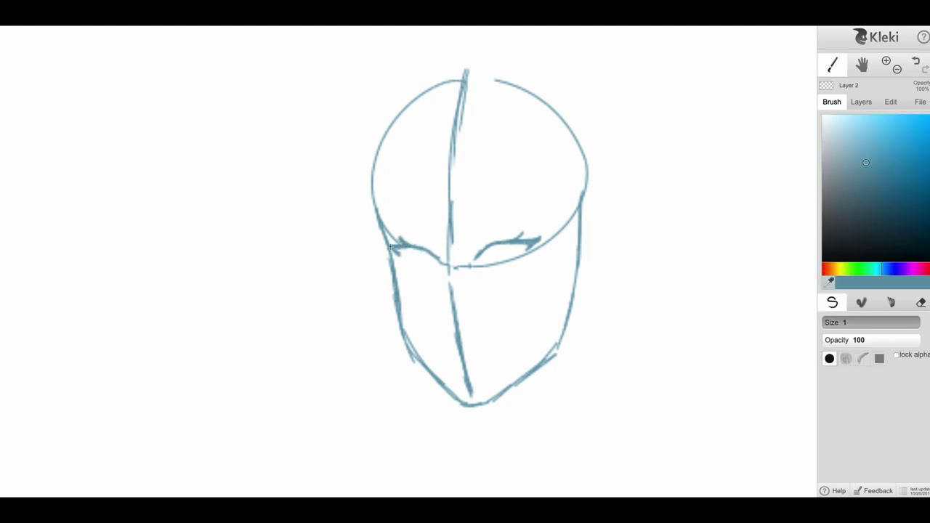
pyautogui.press('e')
pyautogui.moveTo(445, 260); pyautogui.dragTo(491, 268)
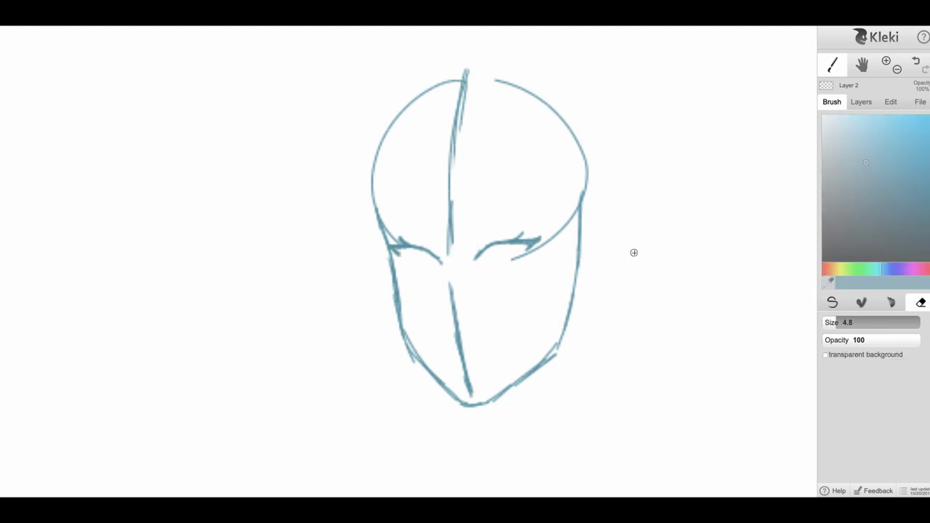
# - Redraw the upper eyelids in a darker blue and sketch the lower lids, nose and mouth in that colour
pyautogui.press('e')
pyautogui.click(876, 179)
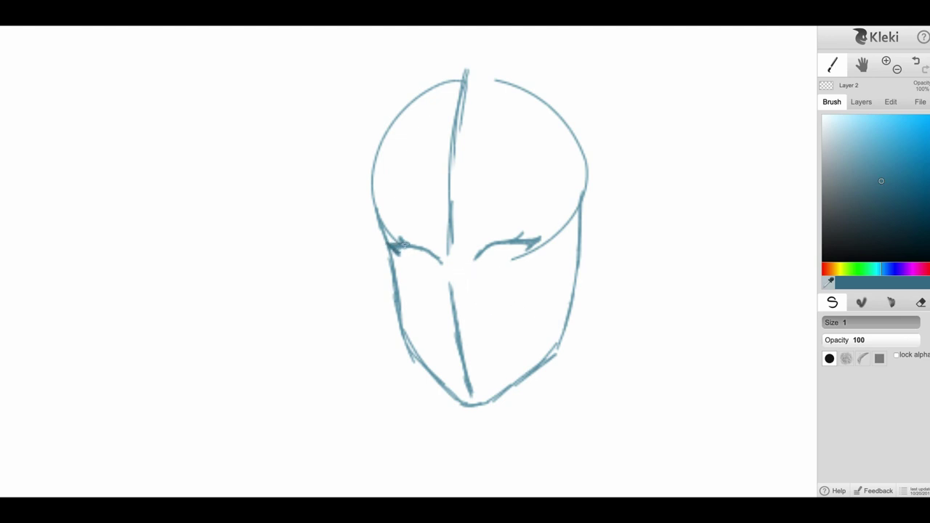
pyautogui.moveTo(402, 243); pyautogui.dragTo(397, 233)
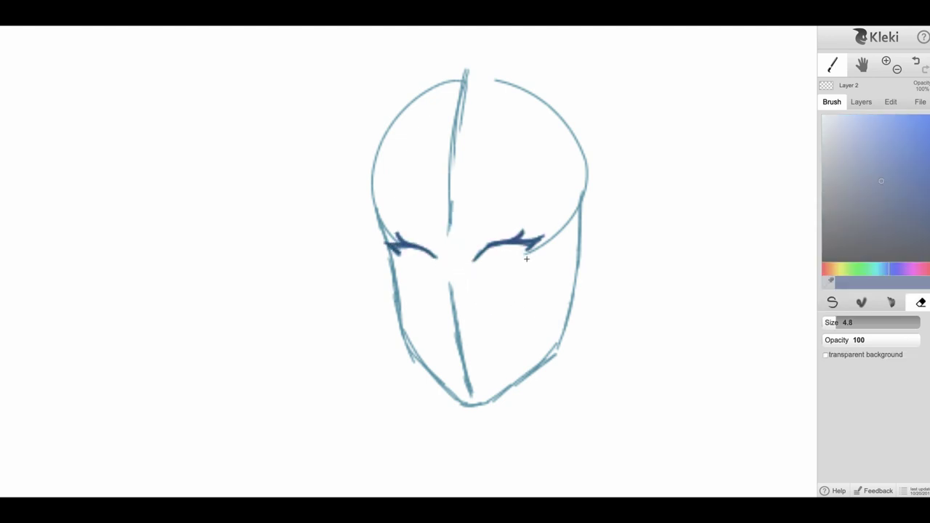
pyautogui.press('e')
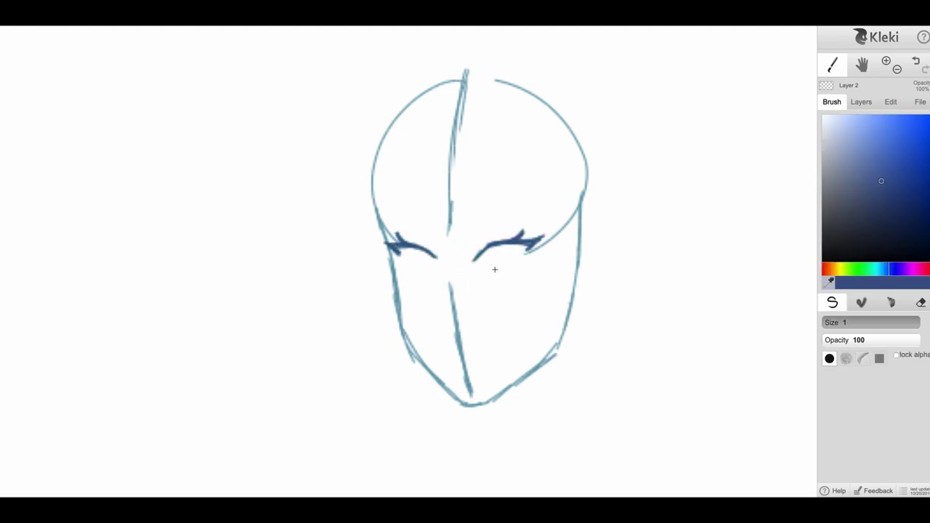
pyautogui.moveTo(493, 268); pyautogui.dragTo(509, 265)
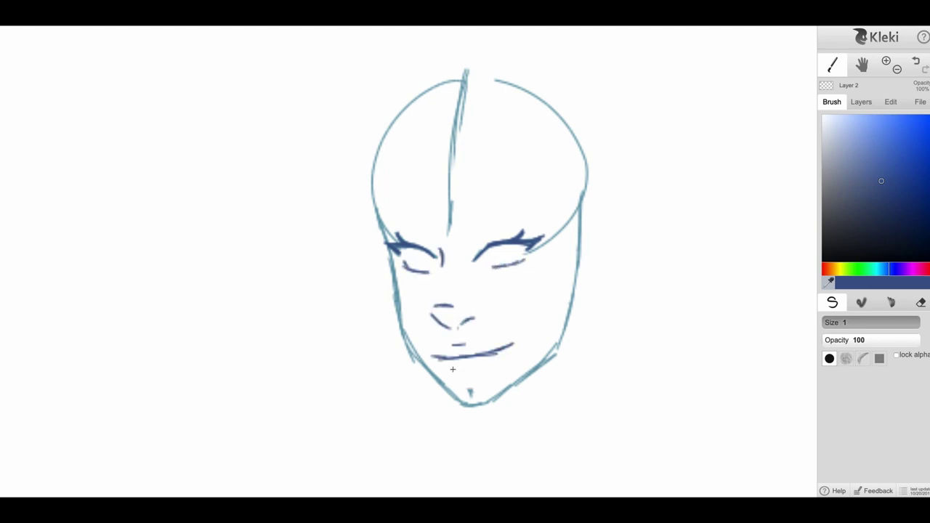
# - Draw the lower lip line beneath the mouth and erase the small old mark on the chin
pyautogui.moveTo(453, 370)
pyautogui.mouseDown()
pyautogui.moveTo(490, 370)
pyautogui.moveTo(496, 356)
pyautogui.moveTo(486, 356)
pyautogui.mouseUp()
pyautogui.press('e')
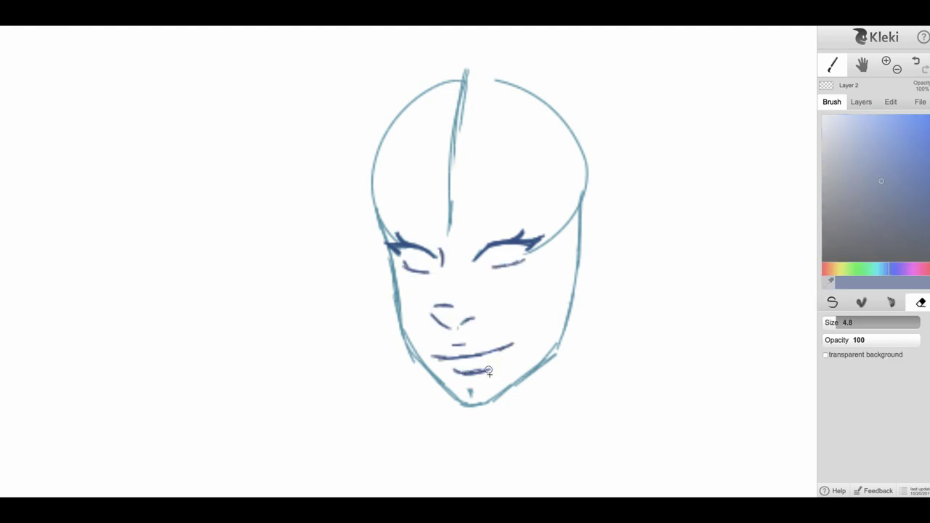
pyautogui.moveTo(470, 389); pyautogui.dragTo(471, 396)
pyautogui.press('e')
# - Retrace the sides of the face, jaw and chin in darker blue, erasing the old teal guide lines around them
pyautogui.moveTo(389, 244); pyautogui.dragTo(408, 359)
pyautogui.moveTo(401, 327)
pyautogui.mouseDown()
pyautogui.moveTo(426, 389)
pyautogui.moveTo(419, 351)
pyautogui.moveTo(449, 389)
pyautogui.mouseUp()
pyautogui.press('e')
pyautogui.press('e')
pyautogui.moveTo(401, 336); pyautogui.dragTo(449, 409)
pyautogui.press('e')
pyautogui.press('e')
pyautogui.moveTo(420, 369)
pyautogui.mouseDown()
pyautogui.moveTo(449, 408)
pyautogui.moveTo(475, 408)
pyautogui.moveTo(533, 372)
pyautogui.mouseUp()
pyautogui.moveTo(500, 401); pyautogui.dragTo(549, 352)
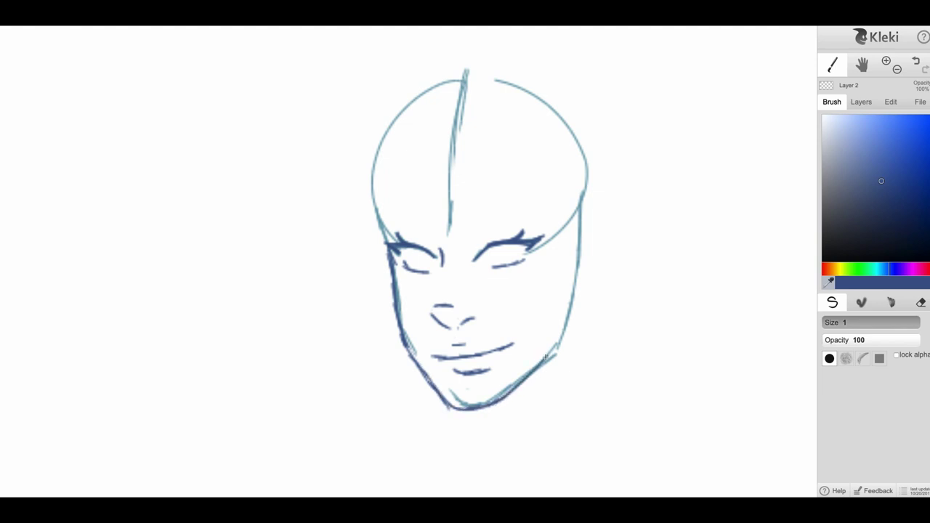
pyautogui.press('e')
pyautogui.moveTo(500, 391)
pyautogui.mouseDown()
pyautogui.moveTo(456, 398)
pyautogui.moveTo(491, 400)
pyautogui.mouseUp()
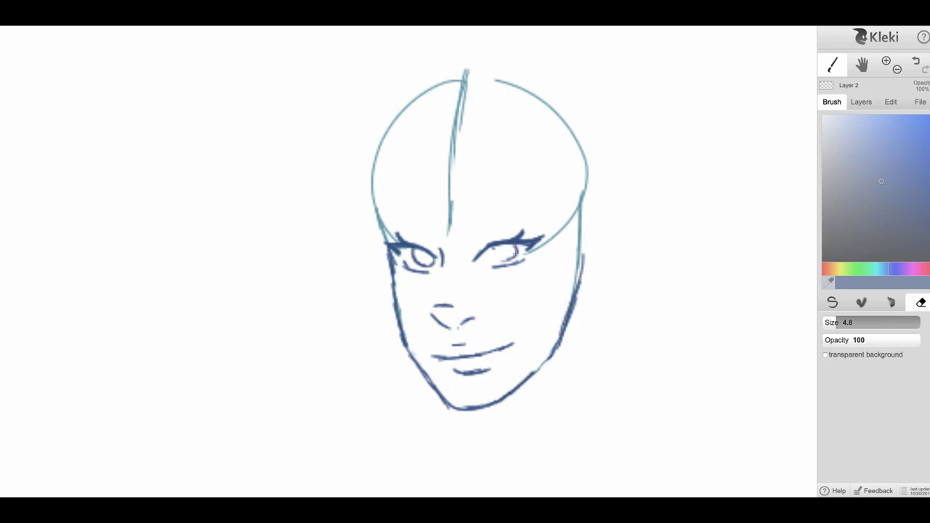
# - Erase and redraw the iris of the right-hand eye and add both eyebrows
pyautogui.moveTo(515, 251); pyautogui.dragTo(497, 255)
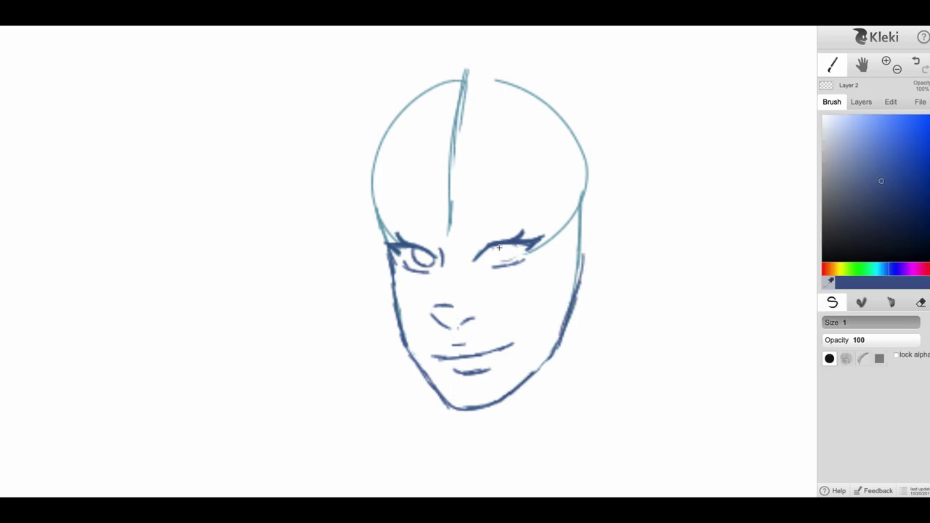
pyautogui.click(896, 69)
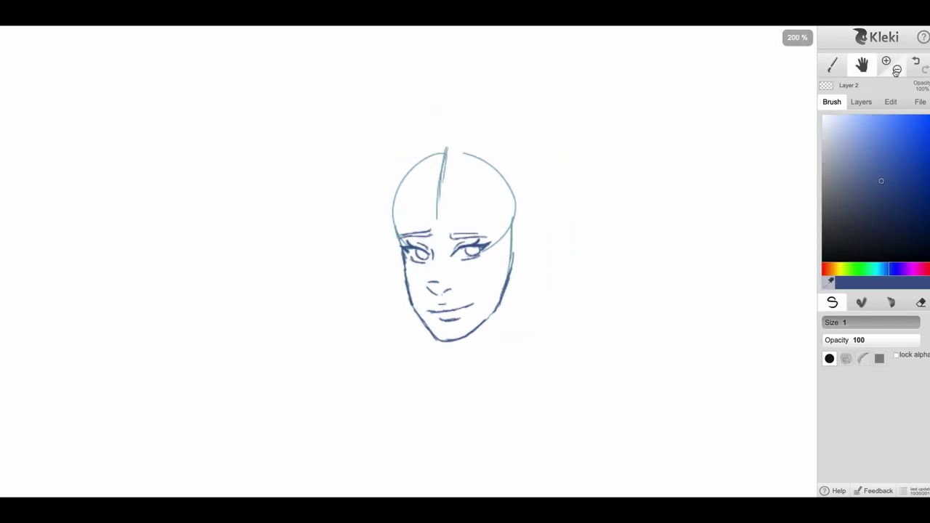
pyautogui.click(897, 69)
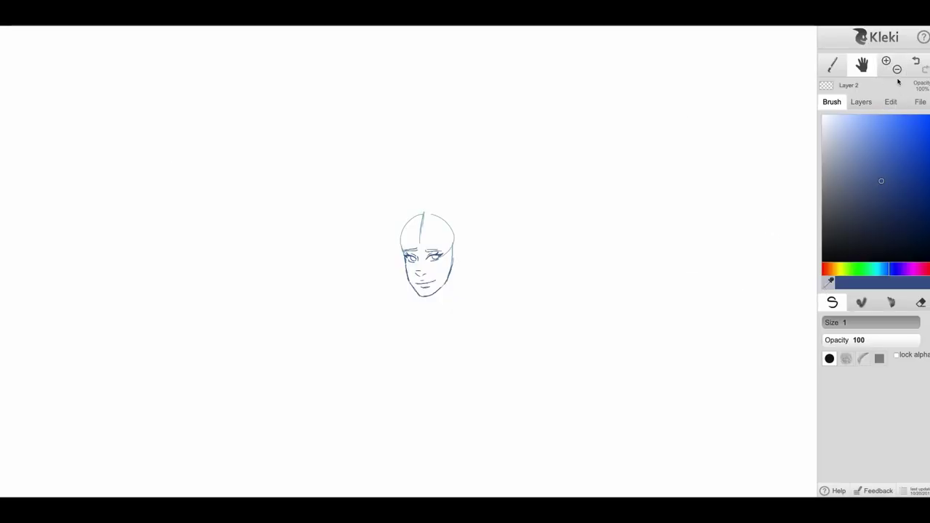
# - Call up image resizing and cancel it, and try the Transform command on Layer 2
pyautogui.click(895, 103)
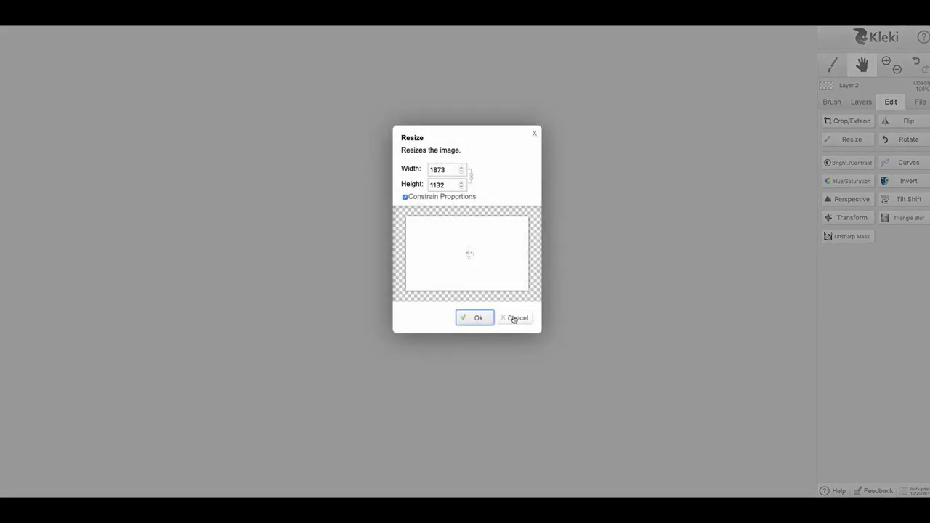
pyautogui.click(517, 318)
pyautogui.click(847, 218)
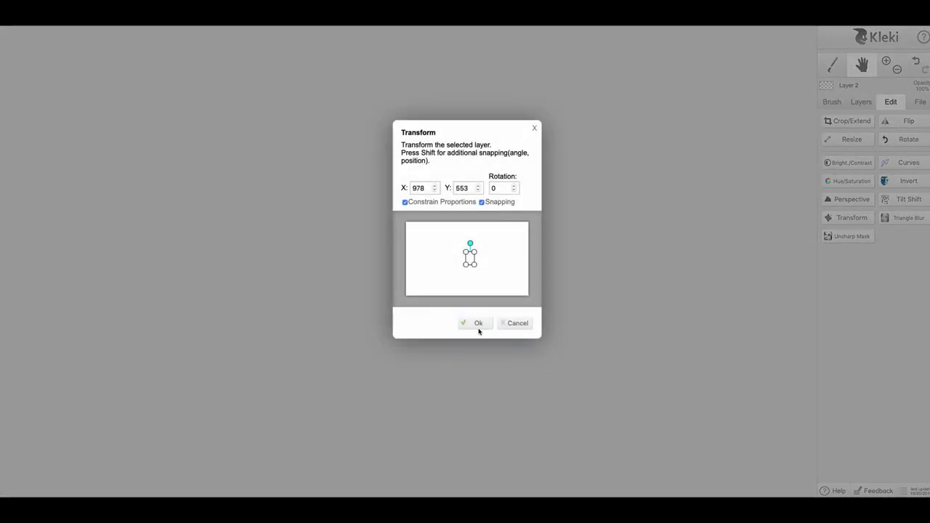
pyautogui.click(477, 323)
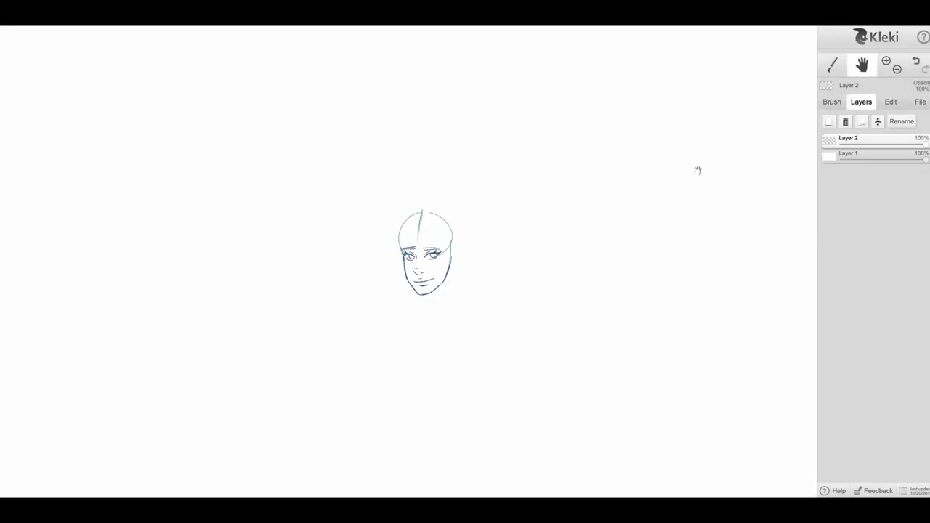
# - Try to select the whole drawing and add a new layer above Layer 2
pyautogui.click(830, 66)
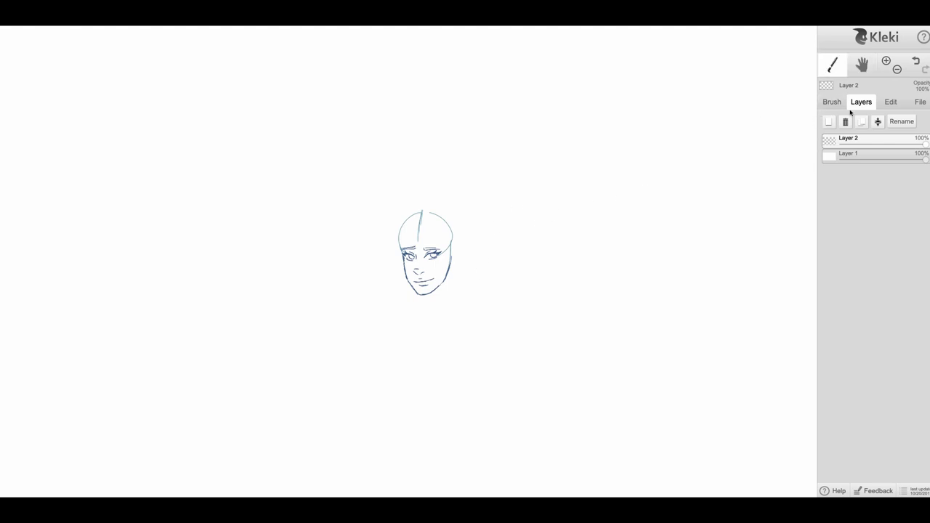
pyautogui.press('super+a')
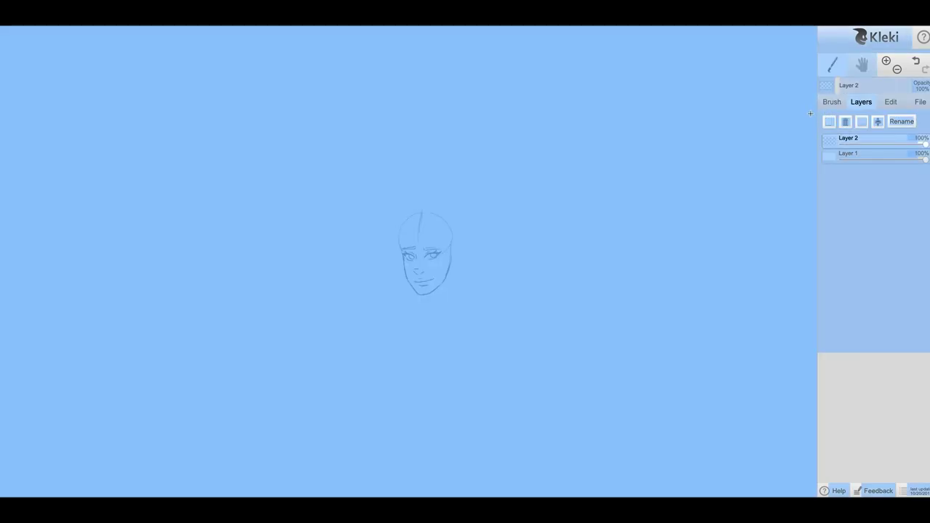
pyautogui.click(829, 122)
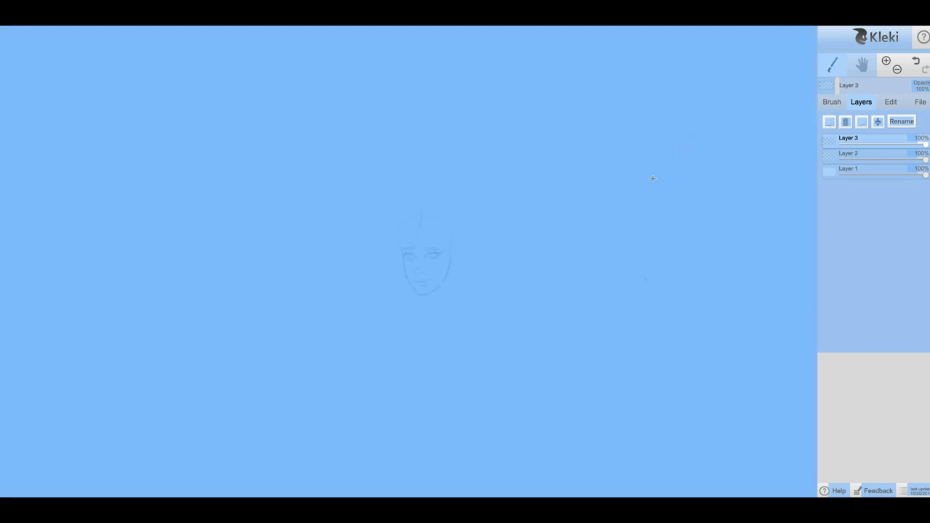
pyautogui.click(834, 493)
pyautogui.click(755, 422)
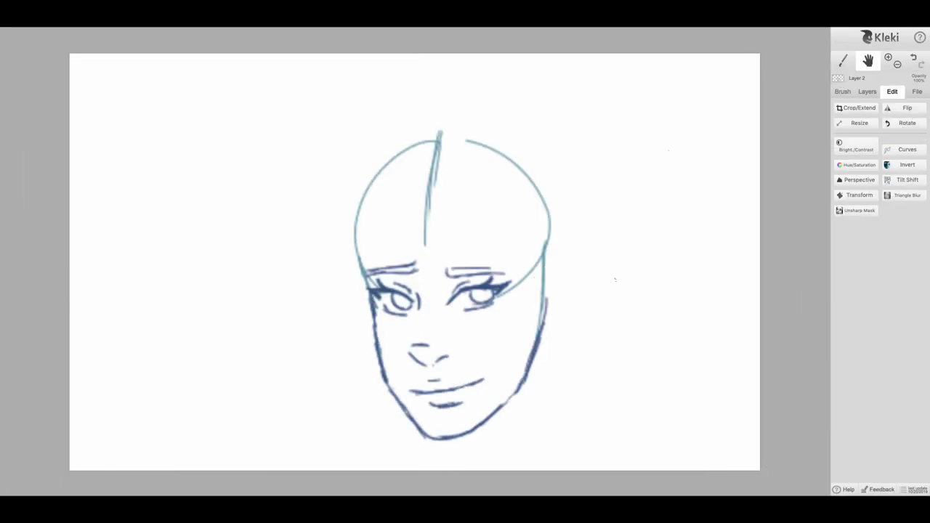
# - Undo the enlargement of the face and delete Layer 3
pyautogui.click(915, 61)
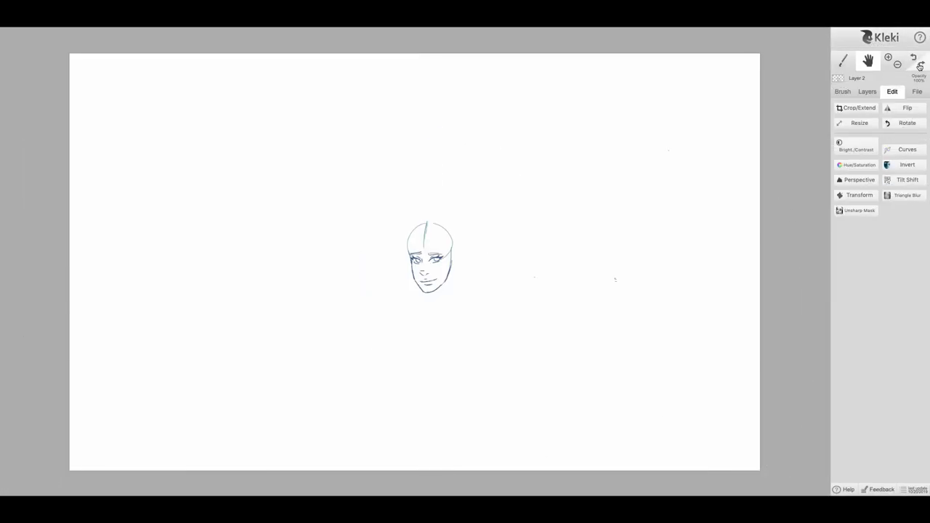
pyautogui.click(866, 92)
pyautogui.click(880, 123)
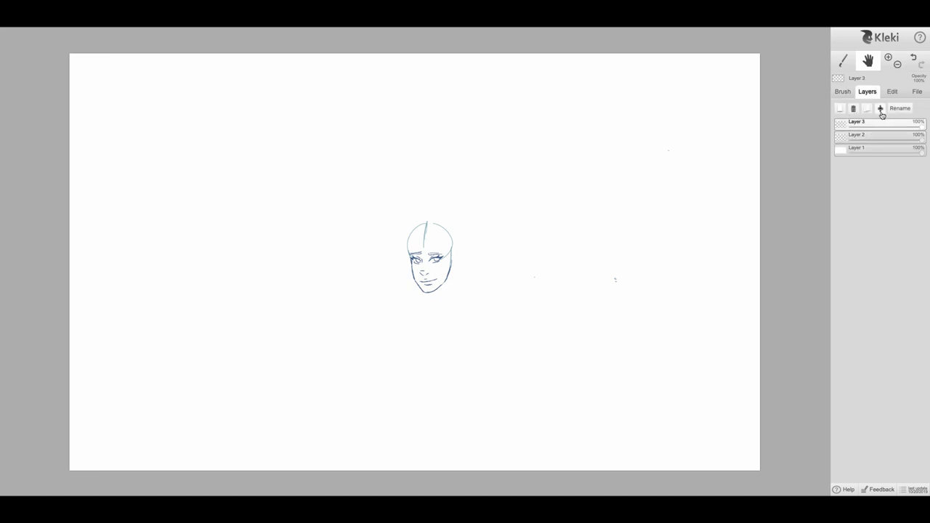
pyautogui.click(853, 108)
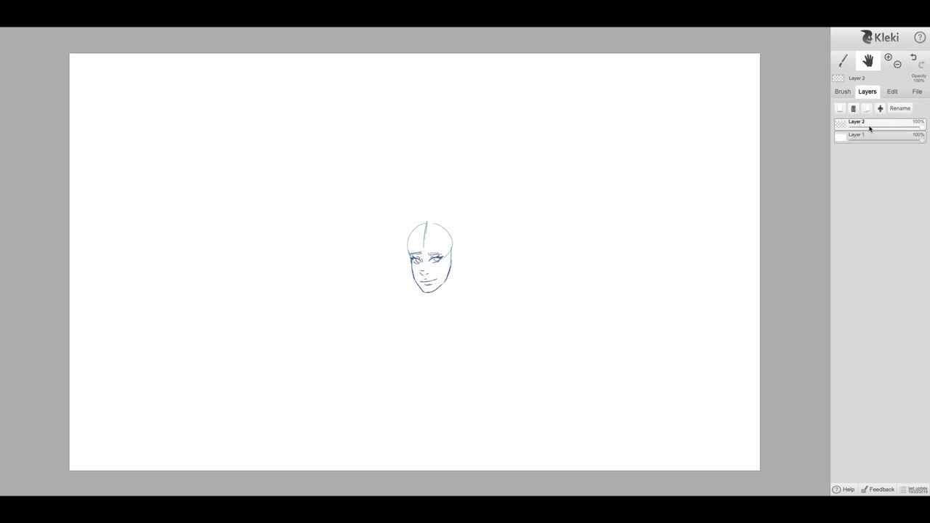
# - Enlarge the face on Layer 2 with Transform so it fills most of the canvas height
pyautogui.moveTo(842, 125)
pyautogui.click(892, 92)
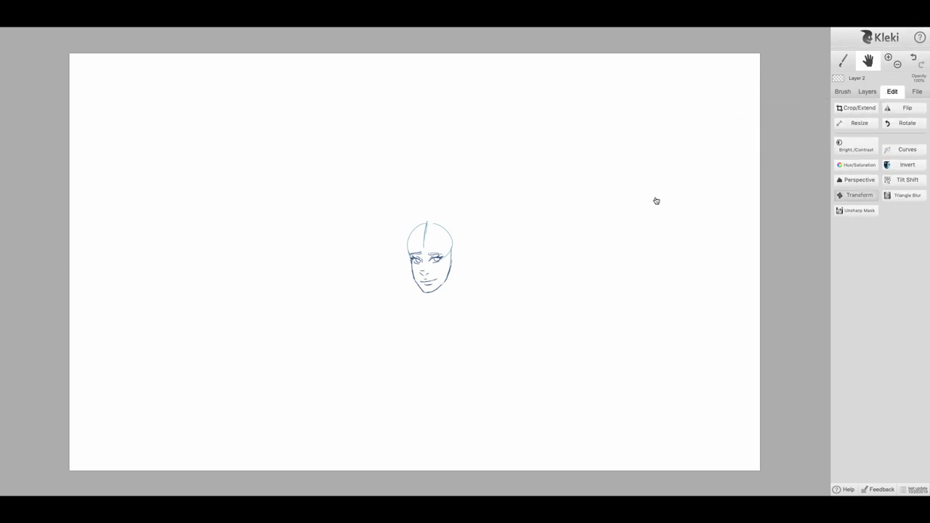
pyautogui.click(858, 194)
pyautogui.moveTo(463, 266)
pyautogui.mouseDown()
pyautogui.moveTo(440, 276)
pyautogui.moveTo(454, 286)
pyautogui.mouseUp()
pyautogui.click(473, 314)
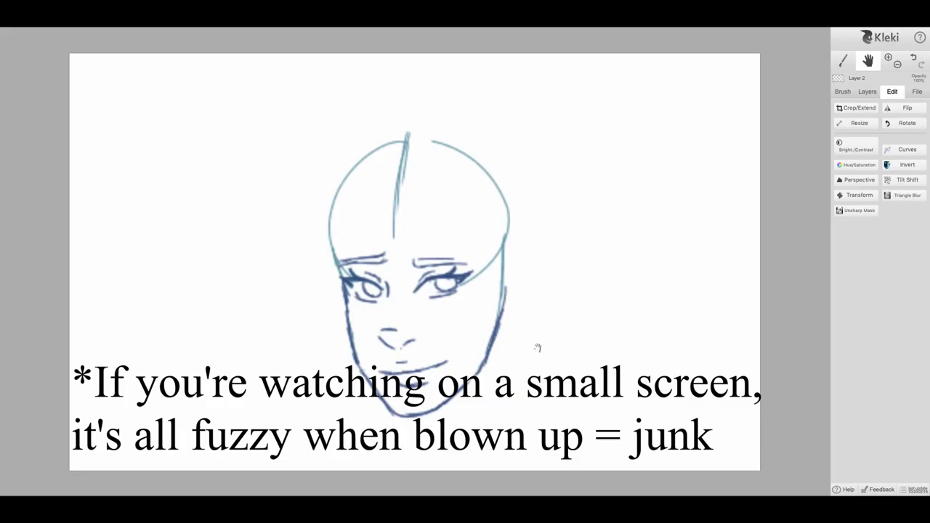
pyautogui.click(868, 92)
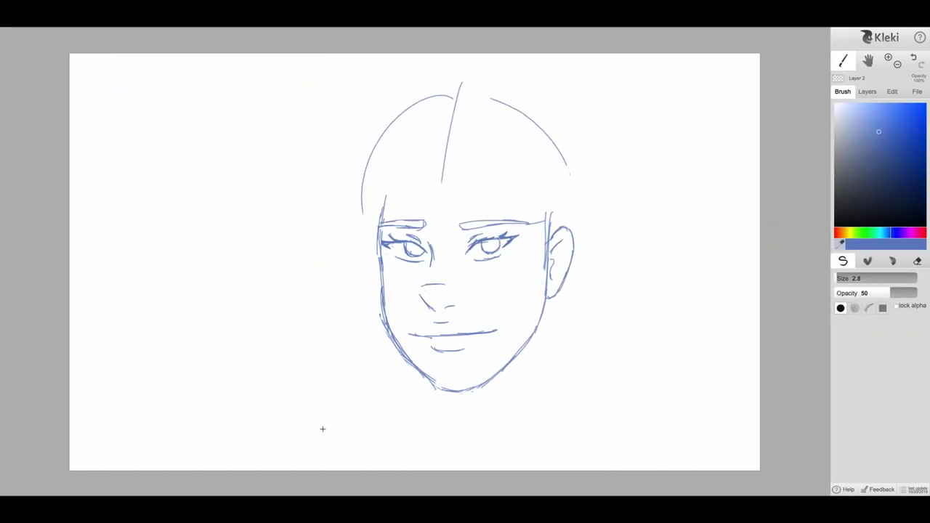
# - Clean up the new face's outline by erasing stray lines along the cheek, jaw and chin and redrawing the left jawline
pyautogui.press('e')
pyautogui.moveTo(371, 229)
pyautogui.mouseDown()
pyautogui.moveTo(377, 282)
pyautogui.moveTo(375, 248)
pyautogui.mouseUp()
pyautogui.moveTo(375, 285)
pyautogui.mouseDown()
pyautogui.moveTo(387, 338)
pyautogui.moveTo(413, 378)
pyautogui.moveTo(417, 371)
pyautogui.mouseUp()
pyautogui.press('b')
pyautogui.moveTo(398, 342)
pyautogui.mouseDown()
pyautogui.moveTo(439, 388)
pyautogui.moveTo(463, 386)
pyautogui.moveTo(436, 375)
pyautogui.mouseUp()
pyautogui.press('e')
pyautogui.moveTo(480, 396)
pyautogui.mouseDown()
pyautogui.moveTo(442, 393)
pyautogui.moveTo(477, 388)
pyautogui.mouseUp()
pyautogui.press('b')
pyautogui.press('e')
pyautogui.press('b')
pyautogui.press('e')
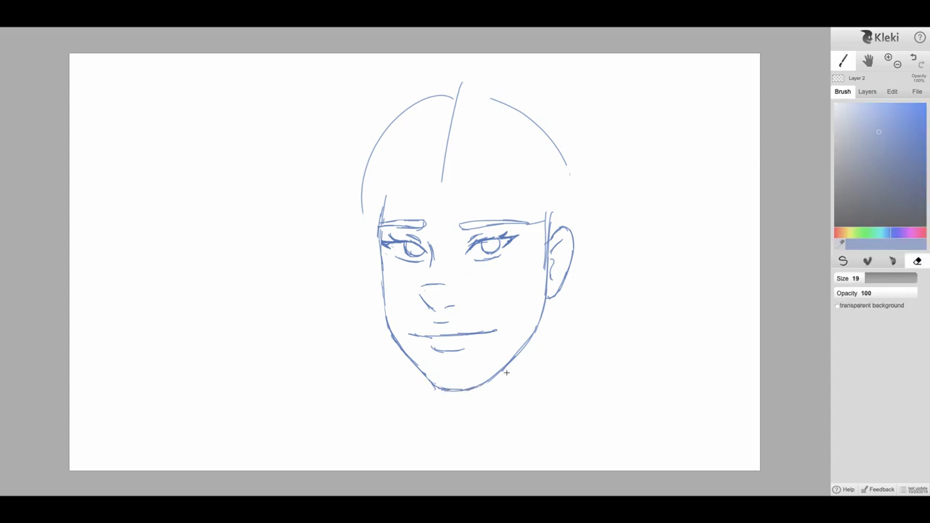
pyautogui.press('b')
pyautogui.press('e')
# - Erase the lower parts of the skull guide arcs and the forehead centre line
pyautogui.moveTo(363, 209); pyautogui.dragTo(446, 146)
pyautogui.moveTo(570, 173); pyautogui.dragTo(570, 150)
pyautogui.press('b')
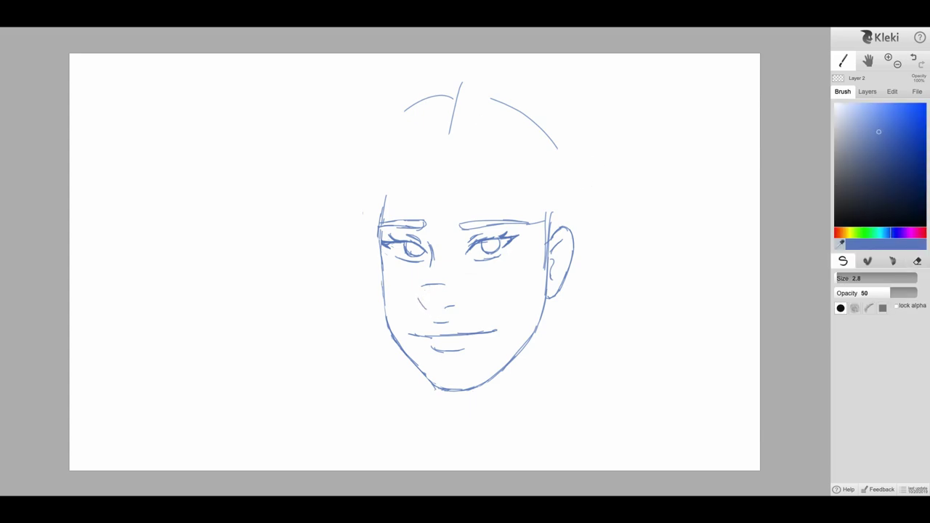
# - Erase the nose's upper strokes and redraw its short top line and curved left side
pyautogui.press('e')
pyautogui.moveTo(443, 285); pyautogui.dragTo(433, 285)
pyautogui.press('b')
pyautogui.moveTo(420, 299); pyautogui.dragTo(433, 311)
pyautogui.moveTo(329, 300)
pyautogui.mouseDown()
pyautogui.moveTo(370, 362)
pyautogui.moveTo(360, 327)
pyautogui.mouseUp()
pyautogui.hotkey('ctrl', 'z')
pyautogui.moveTo(421, 290); pyautogui.dragTo(435, 291)
pyautogui.moveTo(436, 290); pyautogui.dragTo(438, 291)
# - Erase the stray face lines above the ear and strengthen the right-hand eye's upper eyelid
pyautogui.press('e')
pyautogui.moveTo(543, 247); pyautogui.dragTo(547, 208)
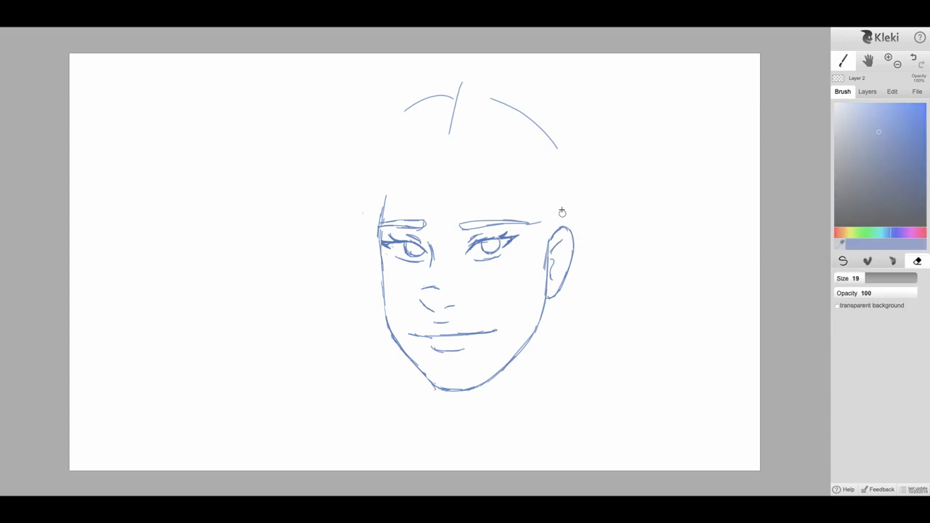
pyautogui.press('b')
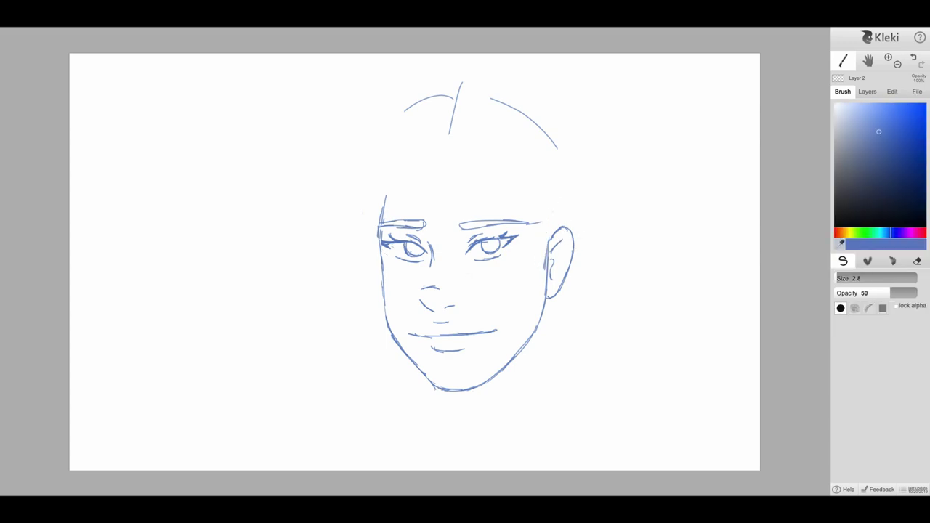
pyautogui.moveTo(484, 241); pyautogui.dragTo(511, 230)
# - Sketch the parted fringe, rounded hair outline and side braid, along with the neck and left shoulder
pyautogui.moveTo(488, 132); pyautogui.dragTo(340, 294)
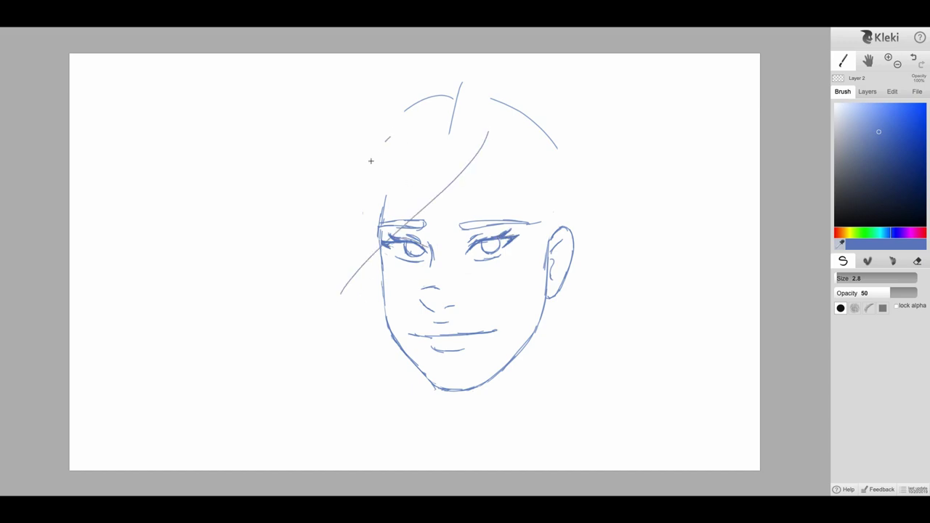
pyautogui.moveTo(383, 142); pyautogui.dragTo(321, 372)
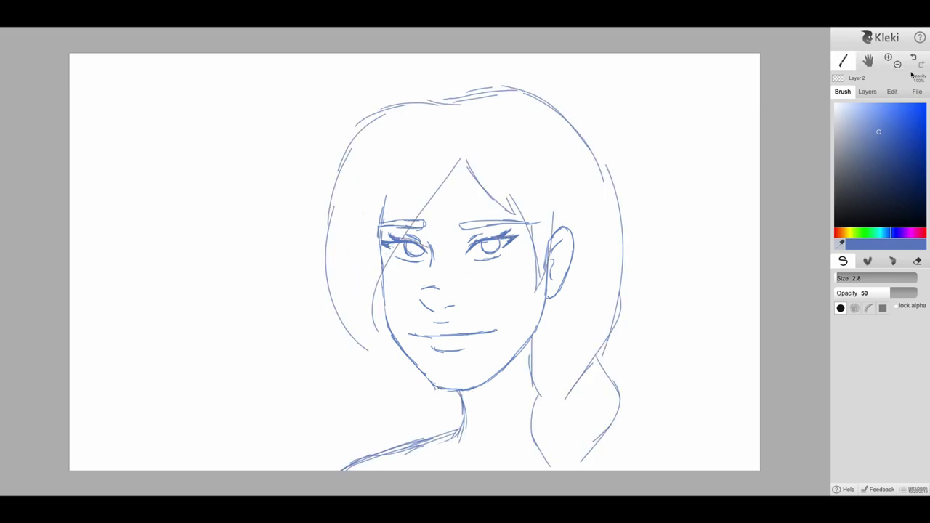
# - Enlarge the portrait sketch slightly with Transform, keeping its proportions constrained
pyautogui.click(891, 92)
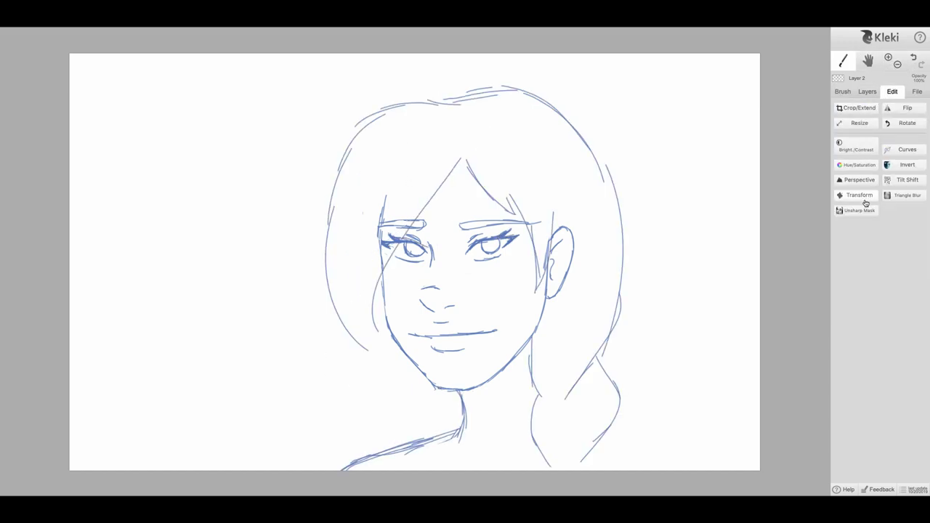
pyautogui.click(857, 196)
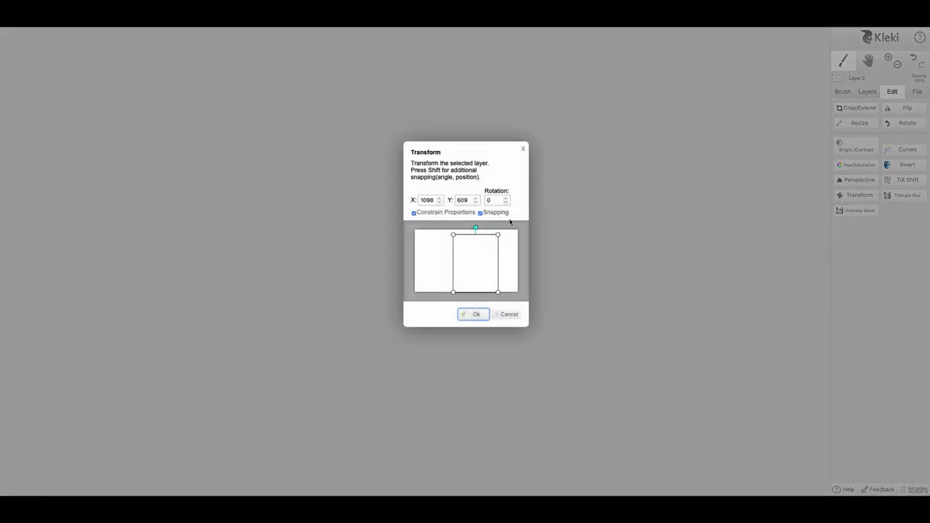
pyautogui.moveTo(500, 233); pyautogui.dragTo(505, 226)
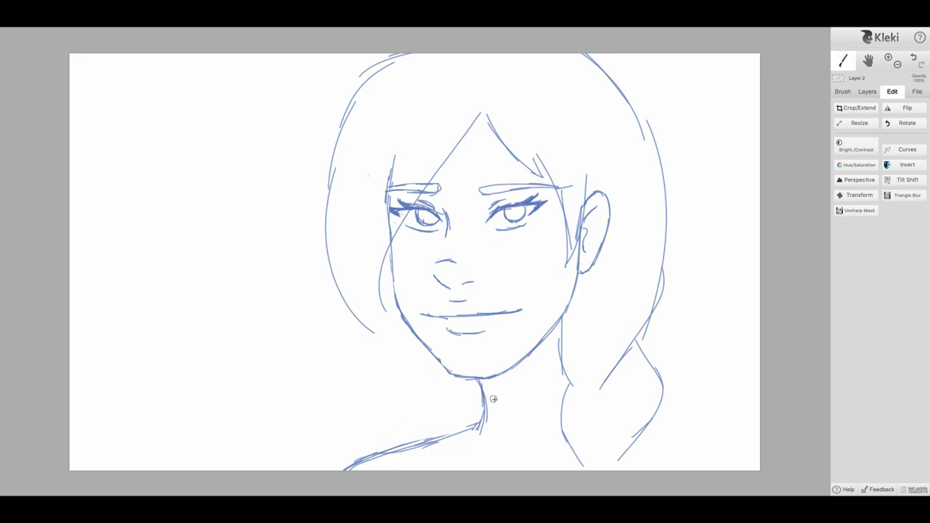
# - Undo the last two strokes and redraw the neck line as a smooth curve flowing into the left shoulder
pyautogui.hotkey('ctrl', 'z')
pyautogui.hotkey('ctrl', 'z')
pyautogui.moveTo(481, 385); pyautogui.dragTo(467, 432)
pyautogui.moveTo(480, 383); pyautogui.dragTo(457, 433)
# - Sketch the right shoulder sloping away from the braid and the garment strap over the left shoulder
pyautogui.moveTo(656, 420); pyautogui.dragTo(745, 469)
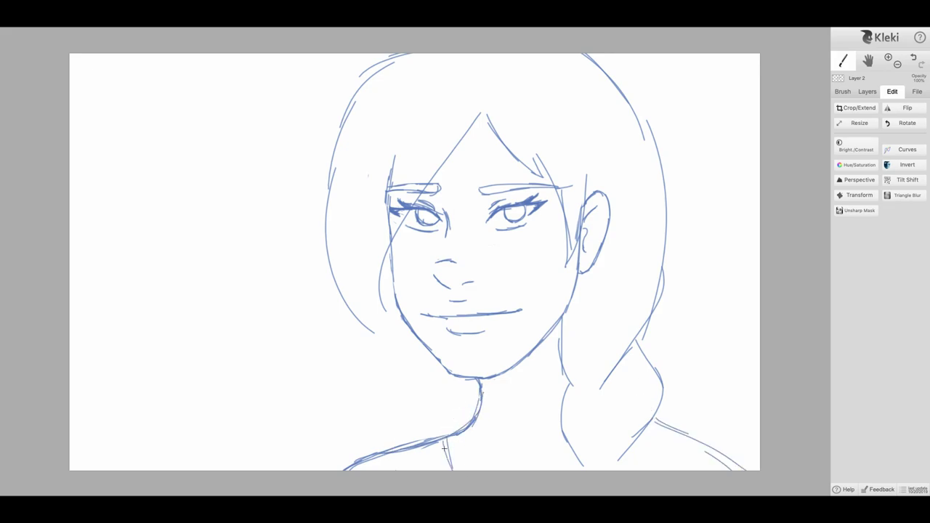
pyautogui.moveTo(444, 434); pyautogui.dragTo(420, 439)
pyautogui.moveTo(421, 438); pyautogui.dragTo(427, 474)
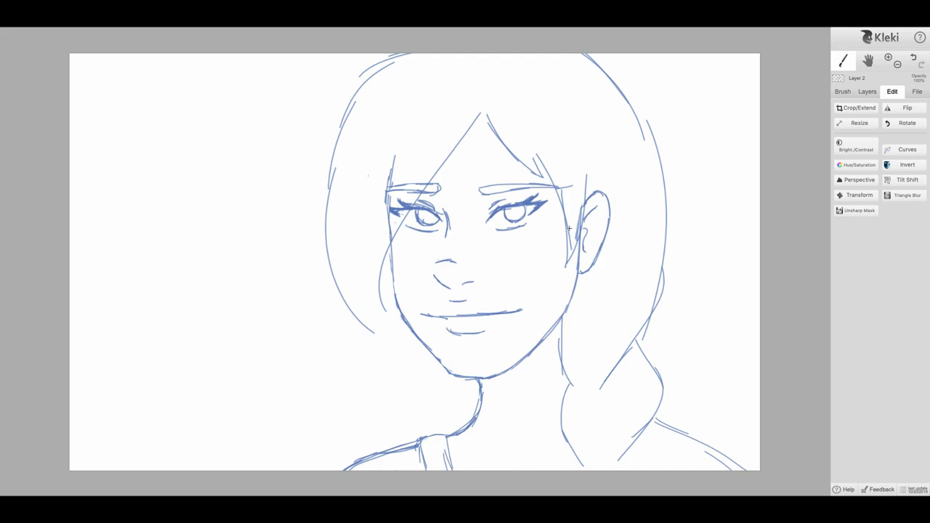
# - Erase the eye, eyebrow and face lines hidden behind the left fringe and extend that hair lock to a point
pyautogui.moveTo(390, 231)
pyautogui.mouseDown()
pyautogui.moveTo(407, 204)
pyautogui.moveTo(375, 222)
pyautogui.mouseUp()
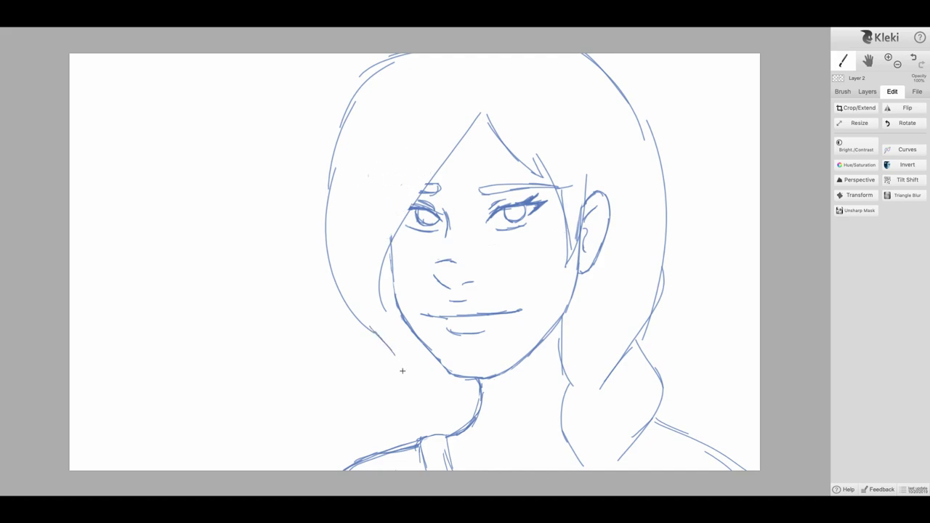
pyautogui.moveTo(375, 327); pyautogui.dragTo(394, 342)
pyautogui.moveTo(400, 328); pyautogui.dragTo(400, 371)
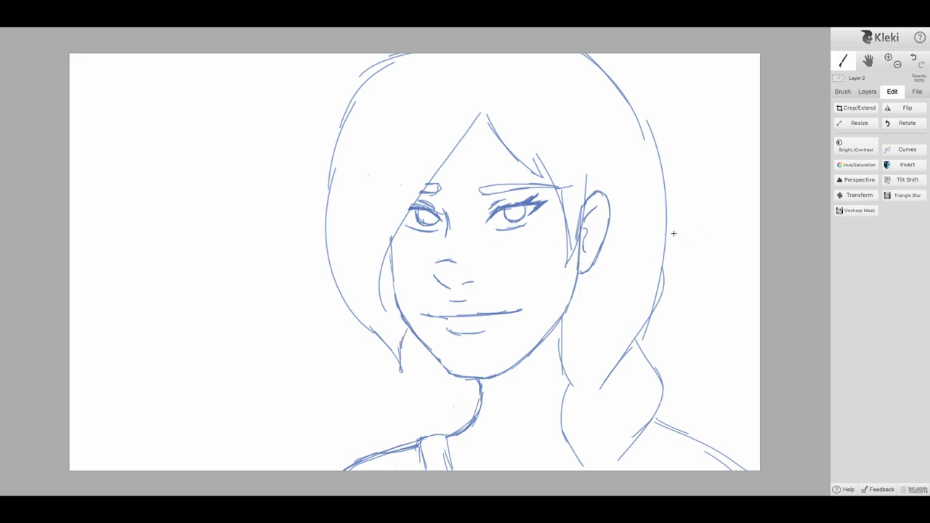
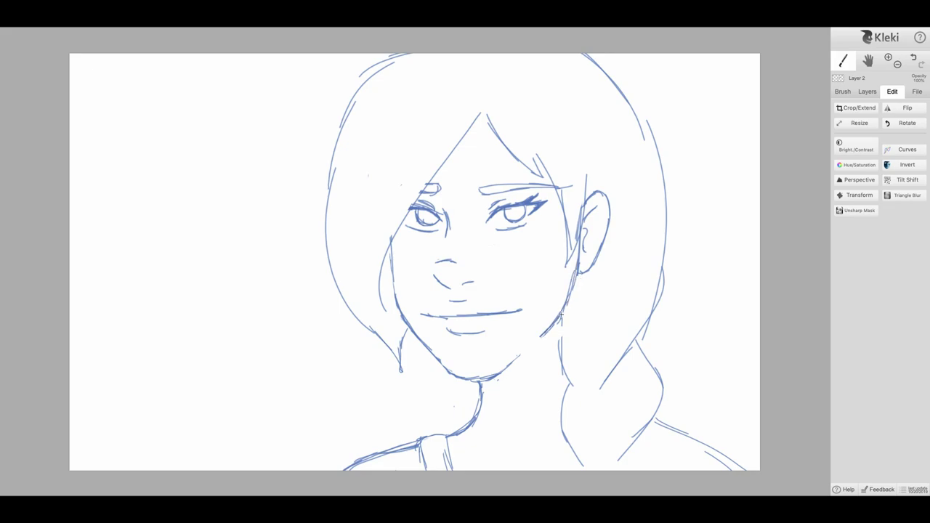
# - Redraw the hair edge beside the right jaw and replace the ear with a smaller outline set lower on the head
pyautogui.moveTo(577, 274); pyautogui.dragTo(556, 336)
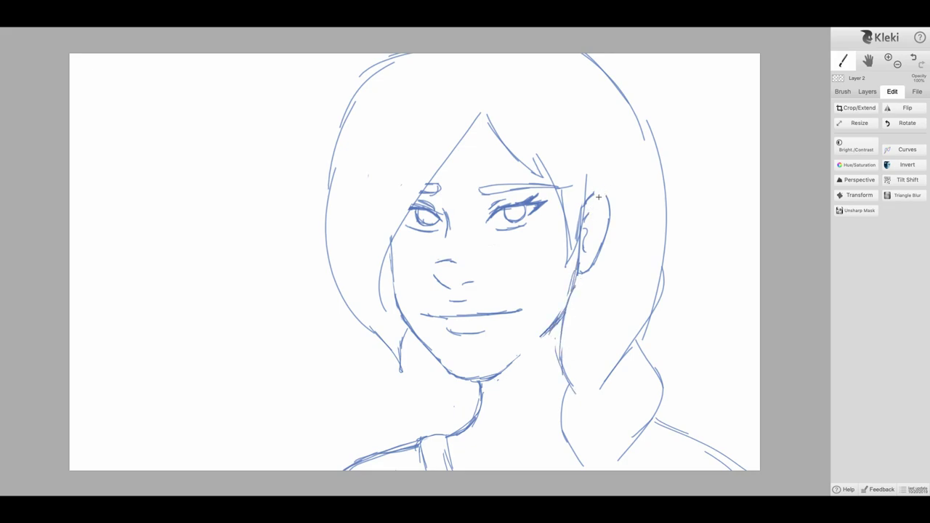
pyautogui.moveTo(597, 190); pyautogui.dragTo(602, 254)
pyautogui.moveTo(586, 215); pyautogui.dragTo(603, 252)
pyautogui.moveTo(603, 252); pyautogui.dragTo(578, 291)
pyautogui.moveTo(579, 291); pyautogui.dragTo(583, 285)
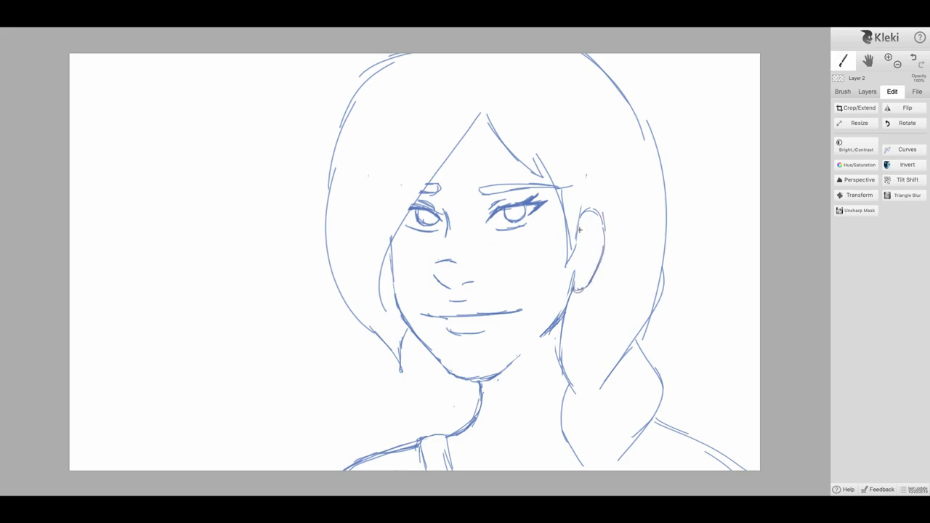
# - Draw the inner contour lines of the ear
pyautogui.moveTo(579, 241); pyautogui.dragTo(581, 266)
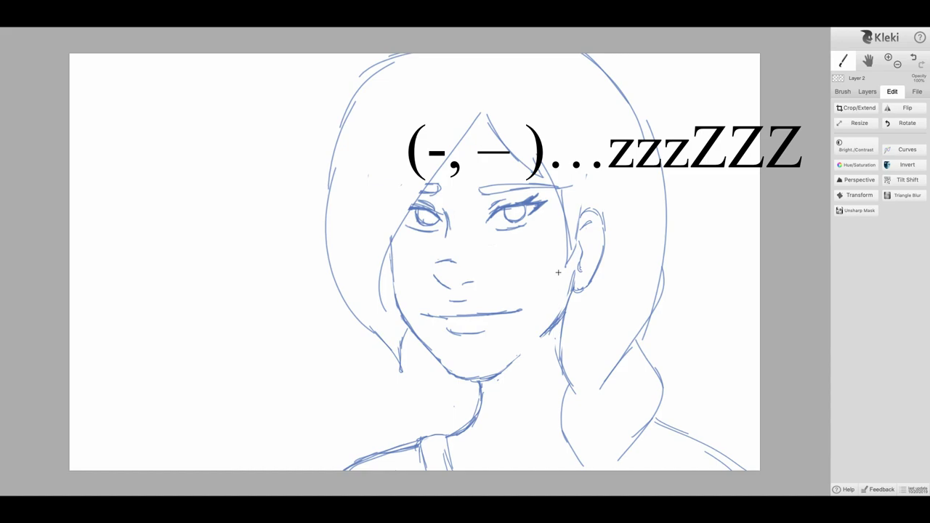
pyautogui.click(908, 108)
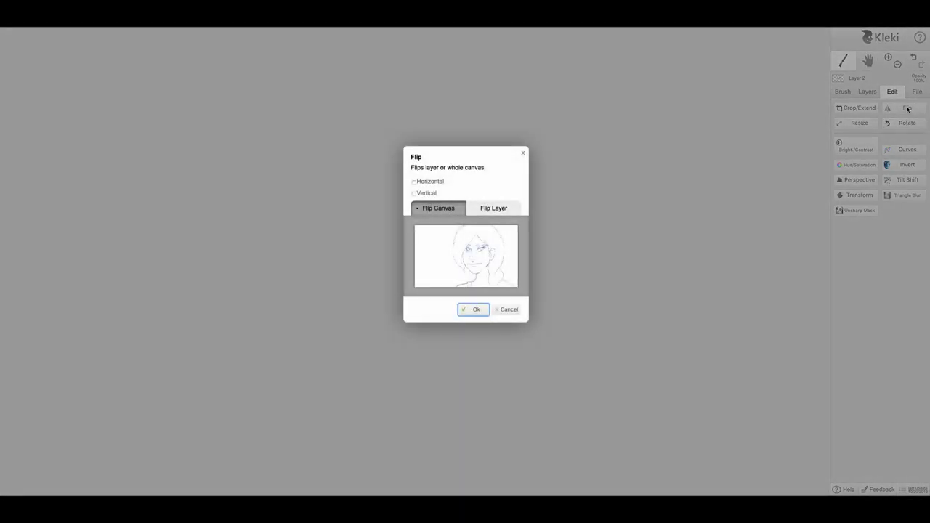
pyautogui.click(502, 208)
pyautogui.click(475, 309)
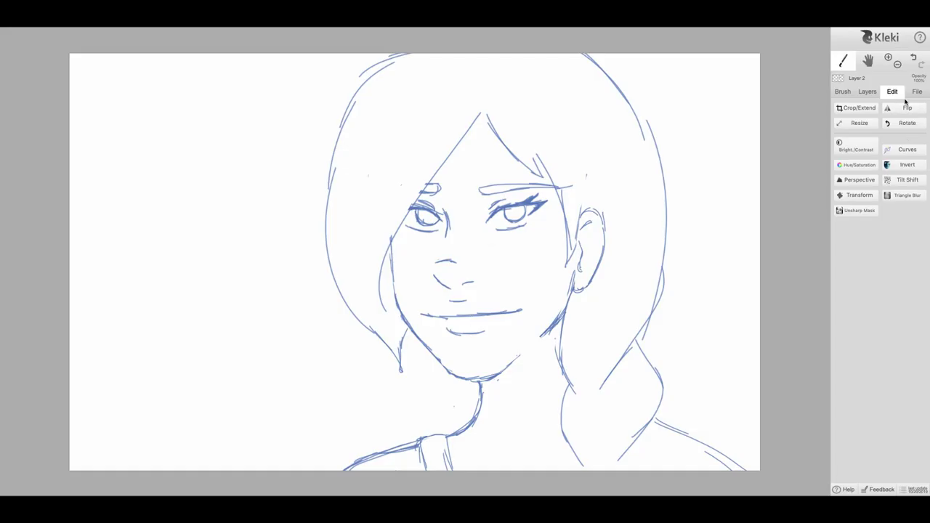
# - Flip the whole canvas horizontally and rework the chin line where it meets the neck
pyautogui.click(907, 108)
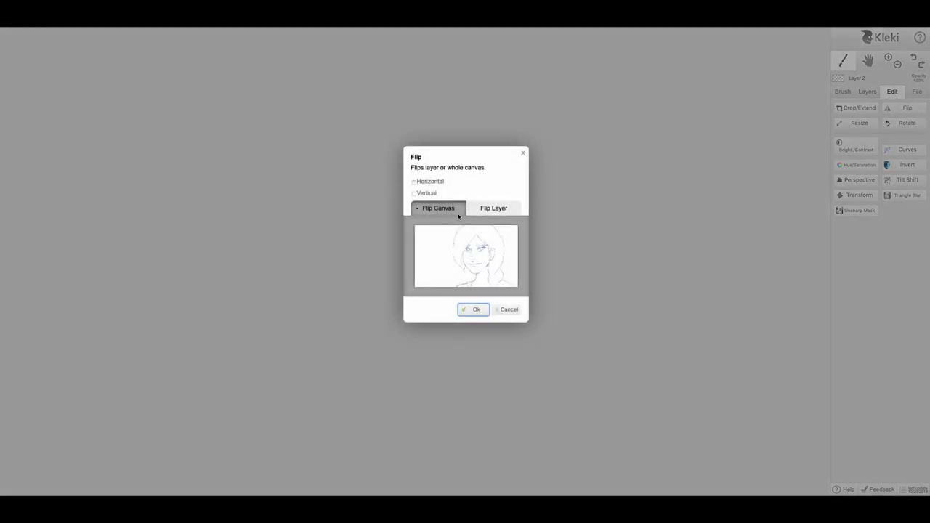
pyautogui.click(414, 181)
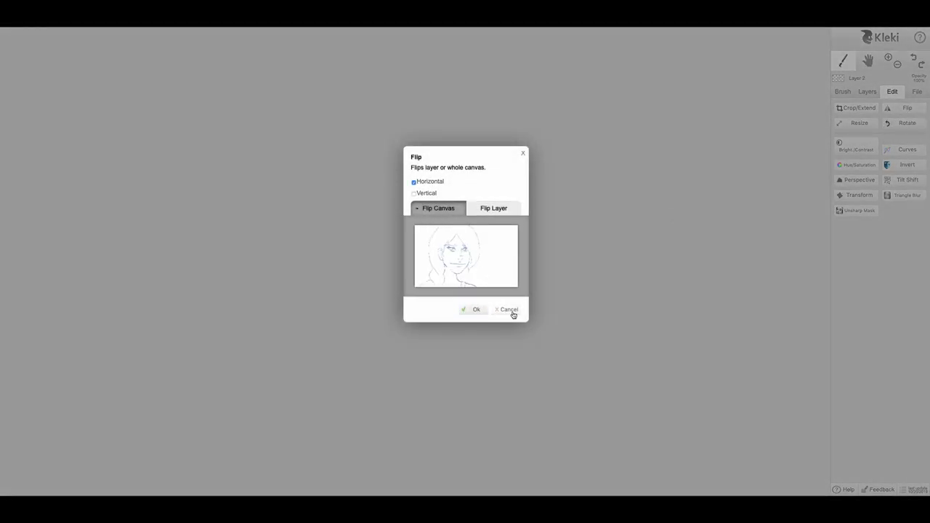
pyautogui.click(476, 310)
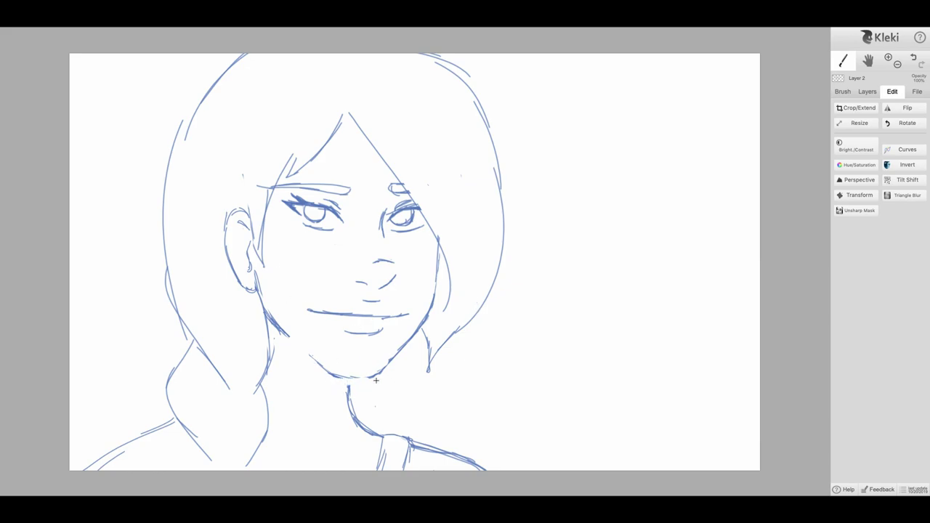
pyautogui.moveTo(356, 380)
pyautogui.mouseDown()
pyautogui.moveTo(355, 416)
pyautogui.moveTo(372, 434)
pyautogui.moveTo(330, 372)
pyautogui.moveTo(350, 377)
pyautogui.mouseUp()
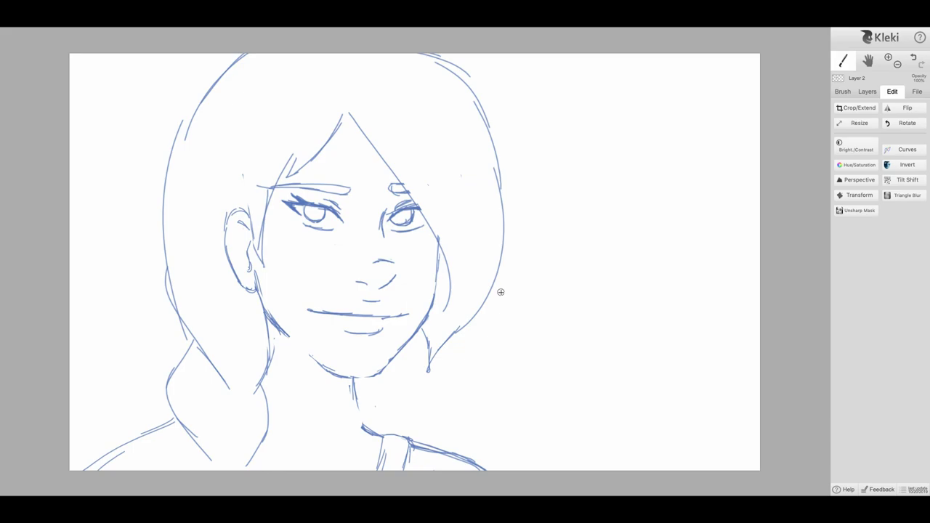
pyautogui.hotkey('ctrl', 'z')
# - Reshape the upper lid and iris of the eye nearer the ear and touch up the other eye
pyautogui.moveTo(278, 203)
pyautogui.mouseDown()
pyautogui.moveTo(291, 212)
pyautogui.moveTo(305, 205)
pyautogui.moveTo(290, 203)
pyautogui.moveTo(296, 215)
pyautogui.moveTo(317, 212)
pyautogui.moveTo(307, 216)
pyautogui.moveTo(314, 222)
pyautogui.moveTo(320, 212)
pyautogui.moveTo(311, 219)
pyautogui.mouseUp()
pyautogui.moveTo(300, 205); pyautogui.dragTo(294, 209)
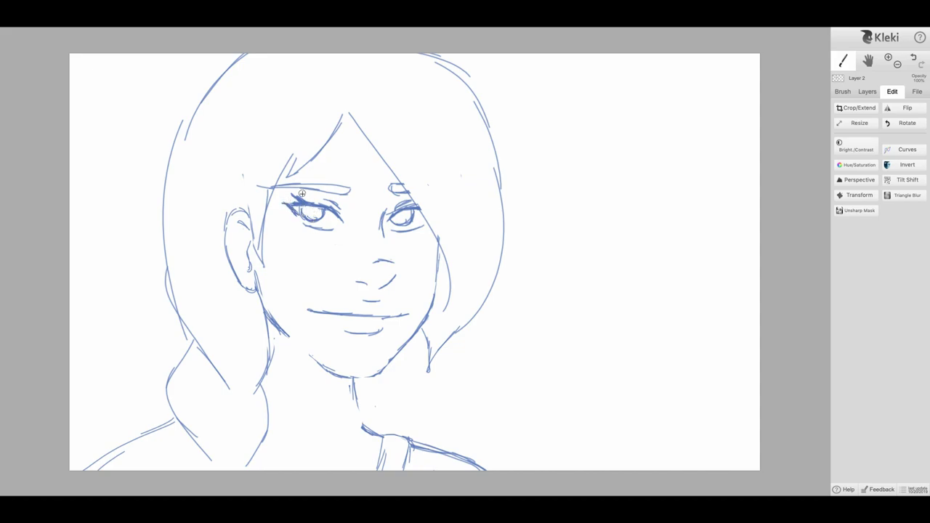
pyautogui.moveTo(296, 202); pyautogui.dragTo(327, 204)
pyautogui.moveTo(285, 202)
pyautogui.mouseDown()
pyautogui.moveTo(297, 204)
pyautogui.moveTo(297, 215)
pyautogui.mouseUp()
pyautogui.hotkey('ctrl', 'z')
pyautogui.moveTo(388, 221); pyautogui.dragTo(406, 211)
# - Flip the canvas horizontally again to return the portrait to its original orientation
pyautogui.click(905, 109)
pyautogui.click(414, 181)
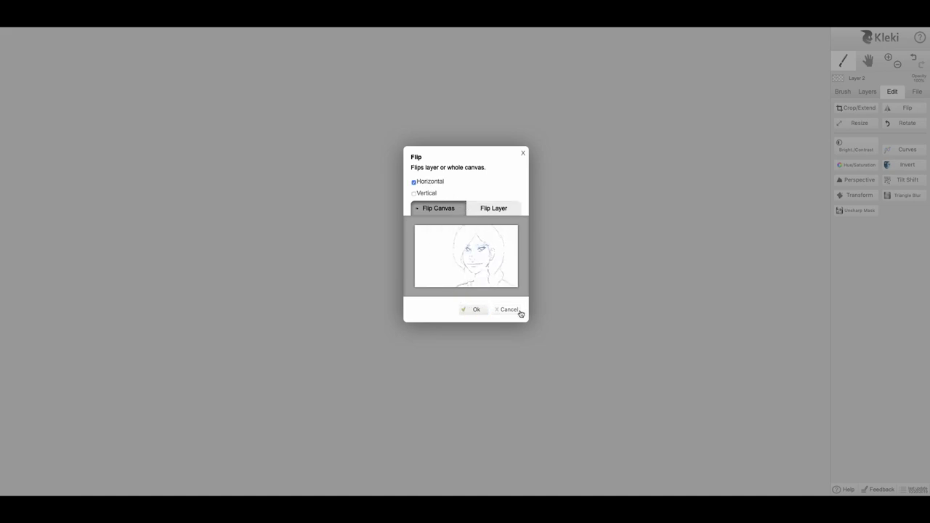
pyautogui.click(474, 309)
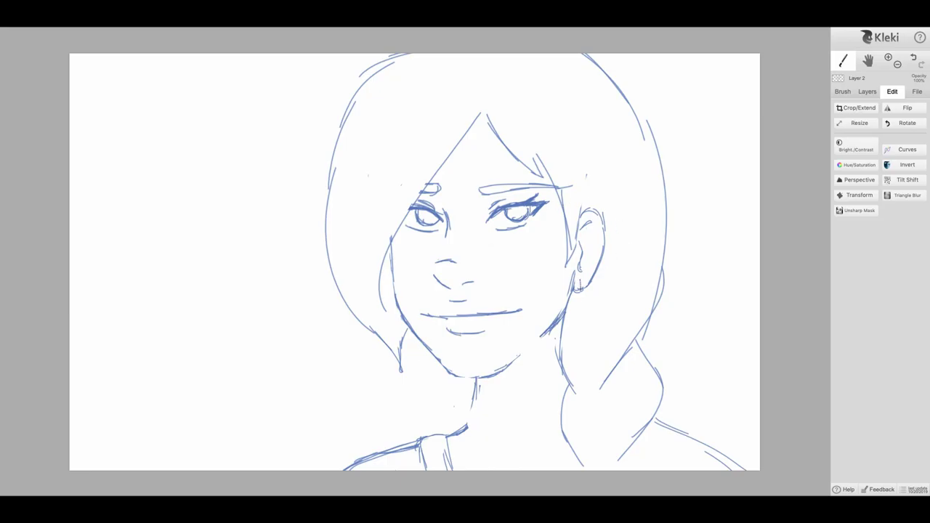
# - Draw a round drop earring below the ear lobe and redraw the mouth line with softly curved lips
pyautogui.moveTo(580, 281)
pyautogui.mouseDown()
pyautogui.moveTo(585, 305)
pyautogui.moveTo(576, 298)
pyautogui.mouseUp()
pyautogui.hotkey('ctrl', 'z')
pyautogui.hotkey('ctrl', 'z')
pyautogui.moveTo(454, 317); pyautogui.dragTo(514, 313)
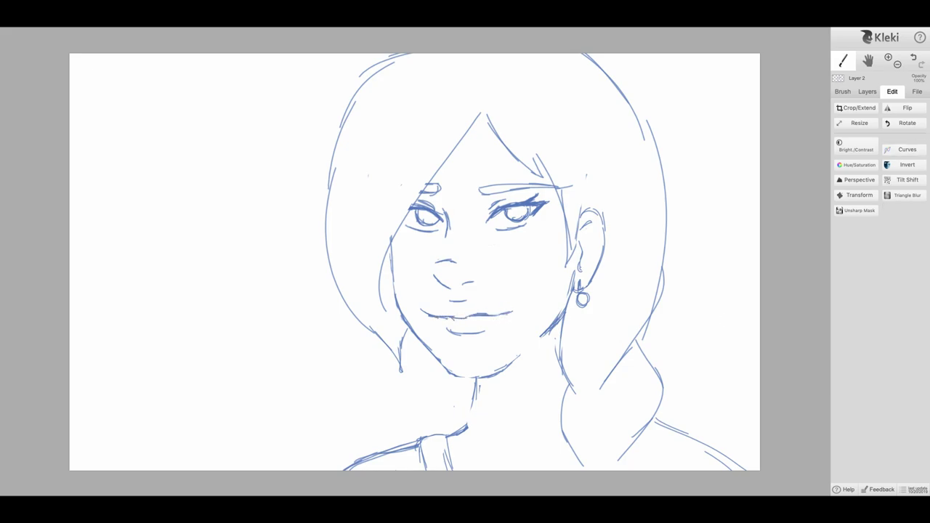
# - Add a new layer above the sketch and set the black brush to size 3.6 for inking
pyautogui.click(866, 92)
pyautogui.click(840, 107)
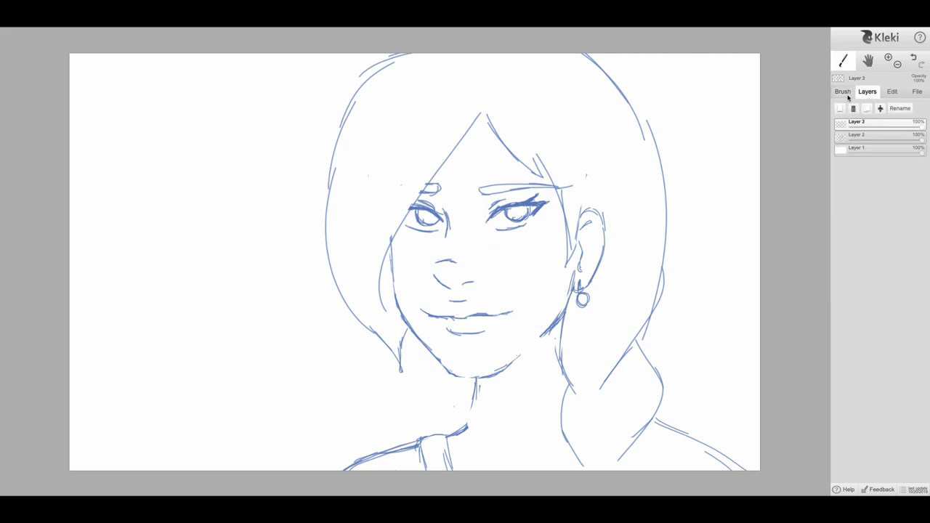
pyautogui.click(843, 92)
pyautogui.click(842, 260)
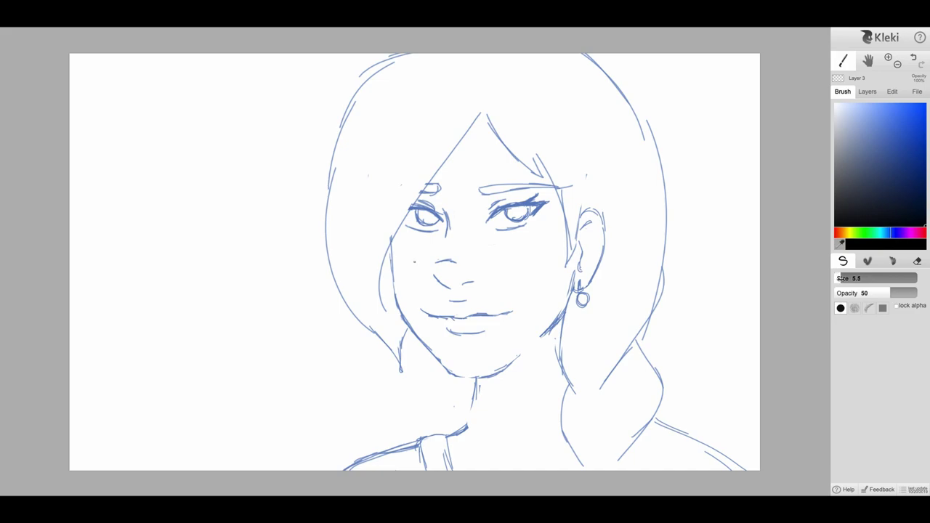
pyautogui.moveTo(840, 278); pyautogui.dragTo(832, 283)
pyautogui.moveTo(479, 116); pyautogui.dragTo(397, 263)
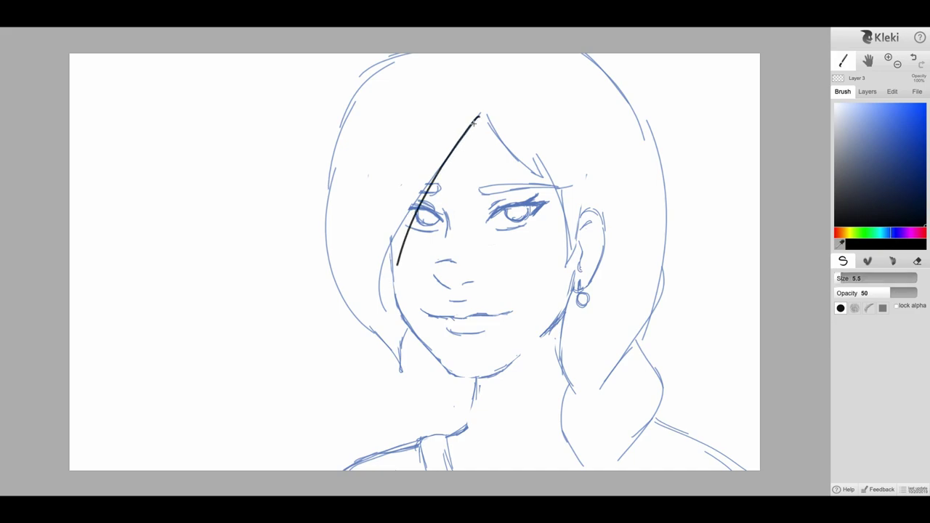
pyautogui.click(913, 60)
pyautogui.moveTo(840, 279); pyautogui.dragTo(826, 277)
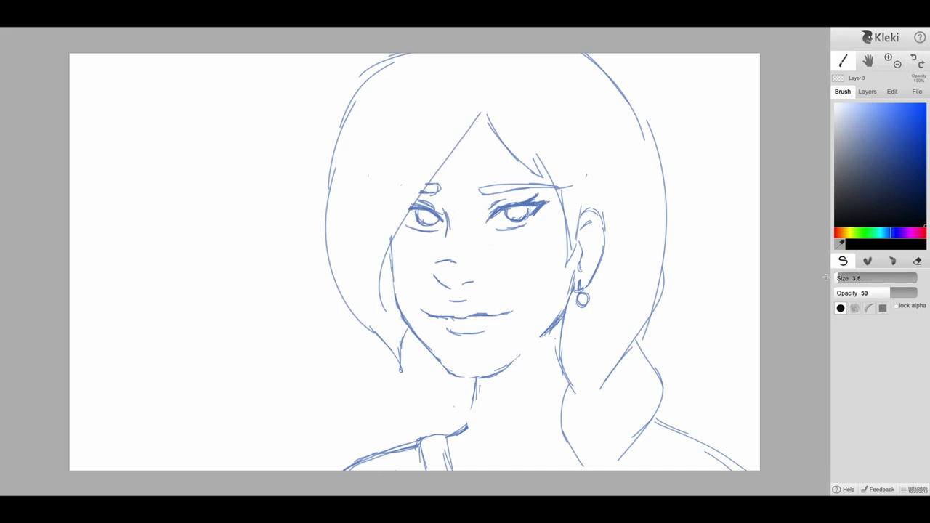
# - Ink the left fringe edge from the hair parting past the eye and the inner lock beside the cheek
pyautogui.moveTo(485, 113); pyautogui.dragTo(415, 224)
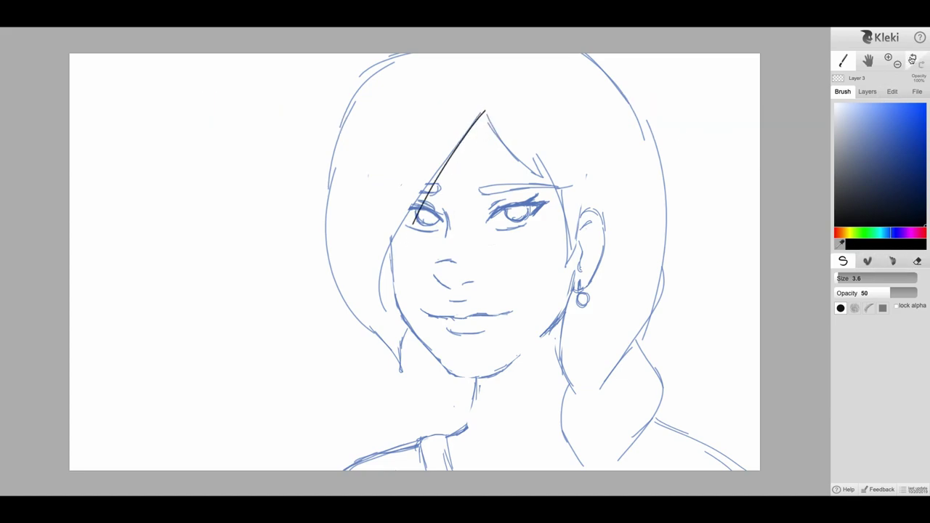
pyautogui.click(912, 60)
pyautogui.moveTo(488, 107); pyautogui.dragTo(371, 271)
pyautogui.moveTo(392, 233); pyautogui.dragTo(392, 314)
pyautogui.click(912, 59)
pyautogui.moveTo(391, 236); pyautogui.dragTo(380, 301)
# - Try to ink the left cheek contour just below the fringe, removing each unsatisfactory stroke
pyautogui.moveTo(390, 235); pyautogui.dragTo(394, 276)
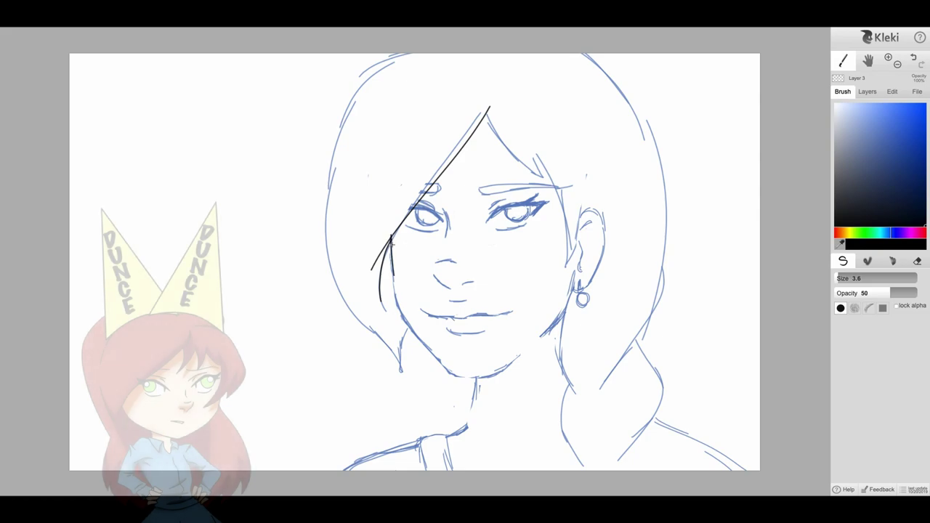
pyautogui.click(913, 59)
pyautogui.moveTo(391, 238); pyautogui.dragTo(396, 271)
pyautogui.click(913, 59)
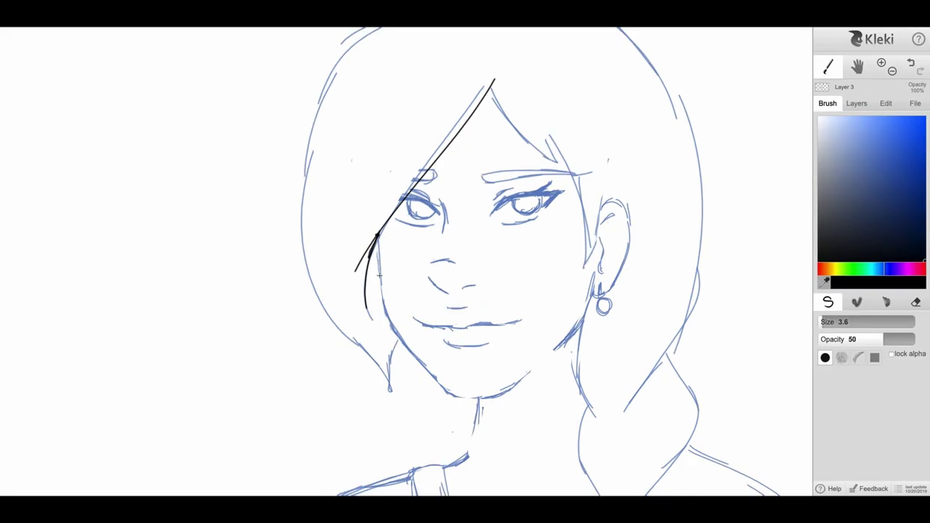
pyautogui.hotkey('ctrl', '+')
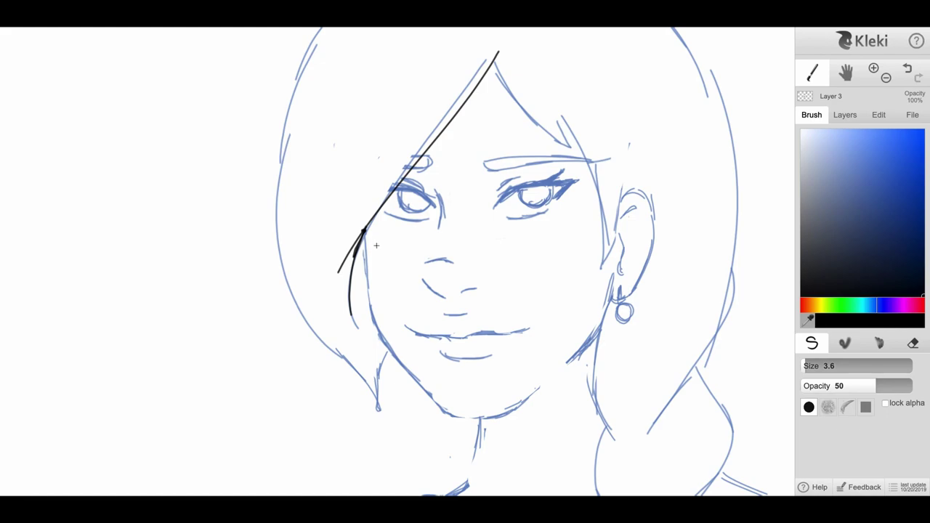
pyautogui.moveTo(366, 232); pyautogui.dragTo(372, 294)
pyautogui.press('e')
pyautogui.moveTo(369, 240); pyautogui.dragTo(368, 294)
pyautogui.press('b')
pyautogui.press('e')
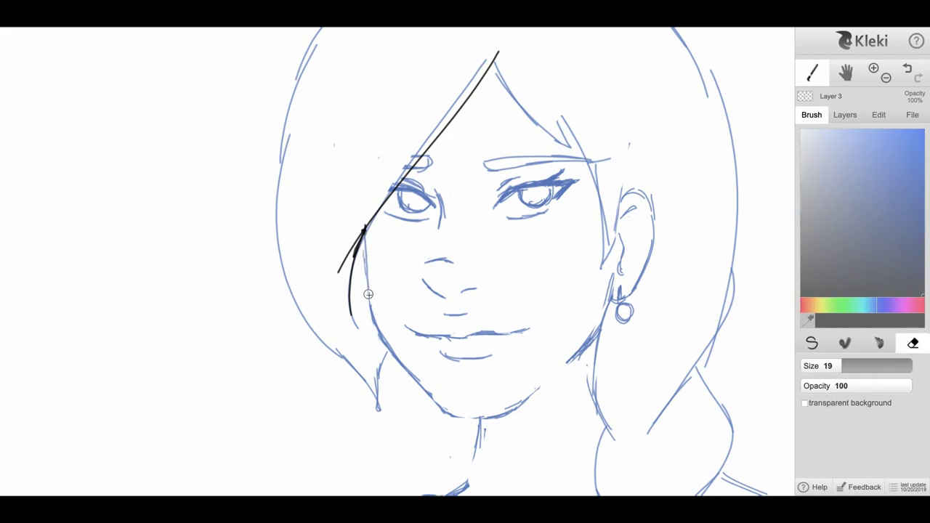
pyautogui.press('b')
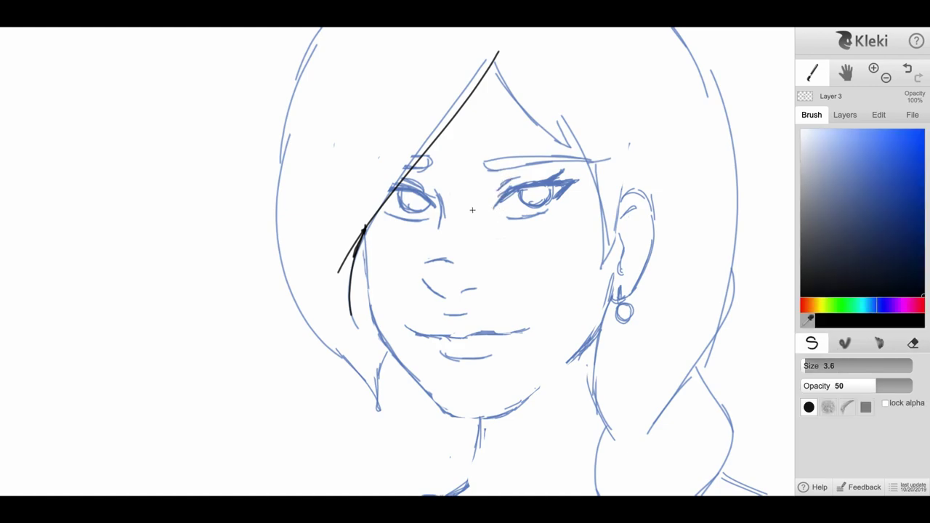
# - Ink the left side of the face from the fringe along the cheek and jaw to the chin
pyautogui.moveTo(364, 236)
pyautogui.mouseDown()
pyautogui.moveTo(382, 339)
pyautogui.moveTo(436, 401)
pyautogui.mouseUp()
pyautogui.press('e')
pyautogui.moveTo(366, 234)
pyautogui.mouseDown()
pyautogui.moveTo(389, 356)
pyautogui.moveTo(429, 396)
pyautogui.mouseUp()
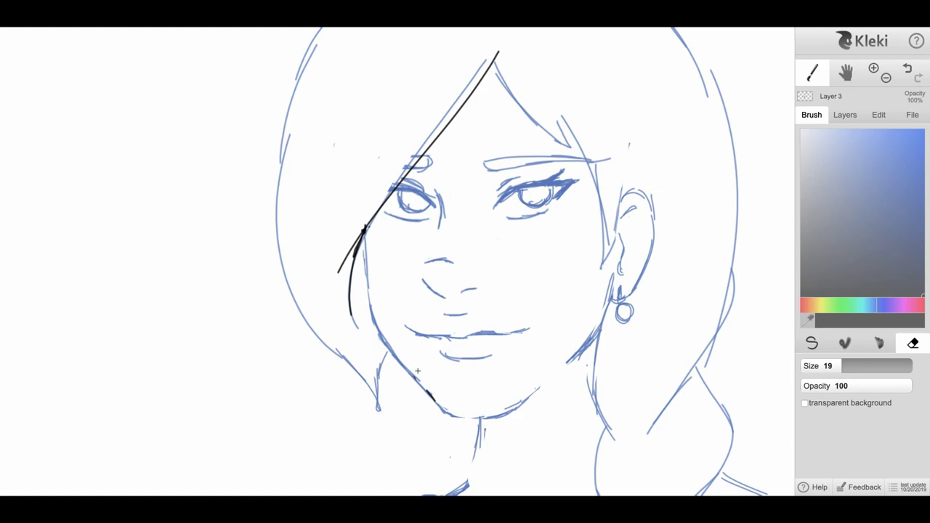
pyautogui.press('b')
pyautogui.moveTo(365, 232); pyautogui.dragTo(370, 309)
pyautogui.moveTo(366, 260)
pyautogui.mouseDown()
pyautogui.moveTo(372, 321)
pyautogui.moveTo(455, 423)
pyautogui.moveTo(448, 419)
pyautogui.moveTo(479, 415)
pyautogui.moveTo(446, 420)
pyautogui.moveTo(469, 420)
pyautogui.mouseUp()
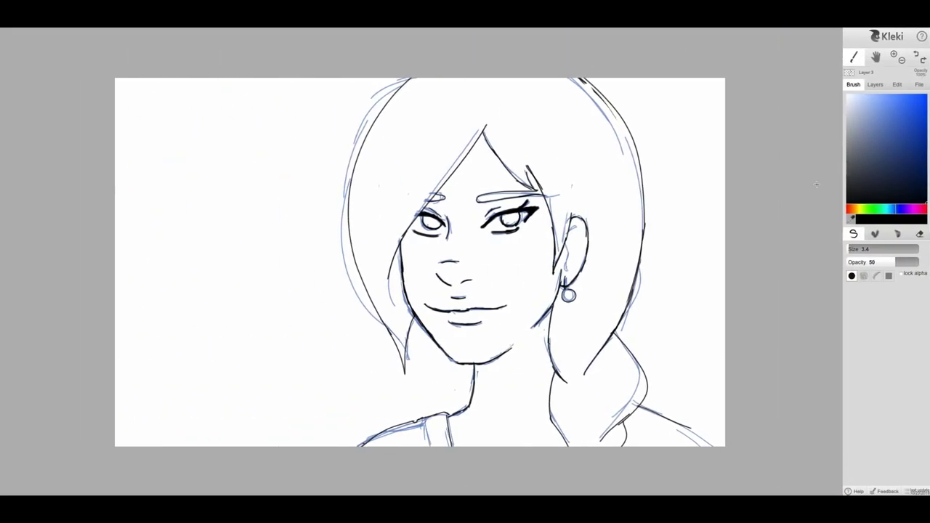
# - Set the opacity of the blue sketch layer, Layer 2, to 0%
pyautogui.click(871, 86)
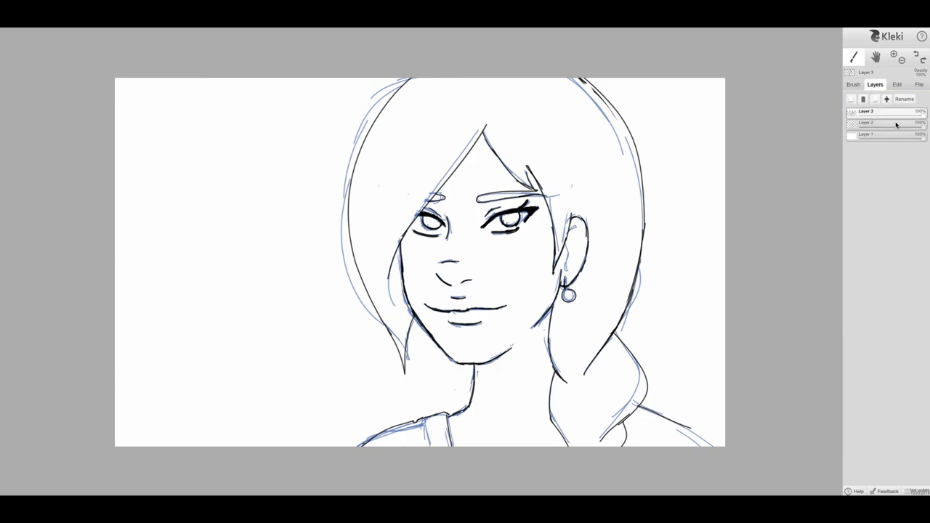
pyautogui.moveTo(922, 126); pyautogui.dragTo(861, 128)
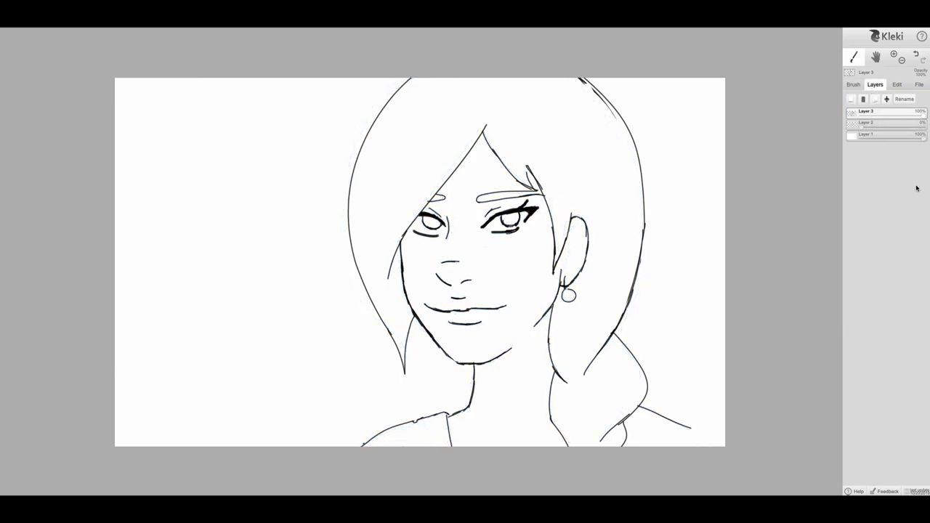
# - Thicken both fringe edges and the nose lines using the brush at size 6
pyautogui.click(853, 85)
pyautogui.moveTo(483, 132); pyautogui.dragTo(522, 183)
pyautogui.moveTo(498, 154)
pyautogui.mouseDown()
pyautogui.moveTo(538, 193)
pyautogui.moveTo(532, 186)
pyautogui.mouseUp()
pyautogui.moveTo(483, 128); pyautogui.dragTo(402, 247)
pyautogui.moveTo(420, 215); pyautogui.dragTo(390, 263)
pyautogui.moveTo(405, 231)
pyautogui.mouseDown()
pyautogui.moveTo(386, 279)
pyautogui.moveTo(471, 280)
pyautogui.mouseUp()
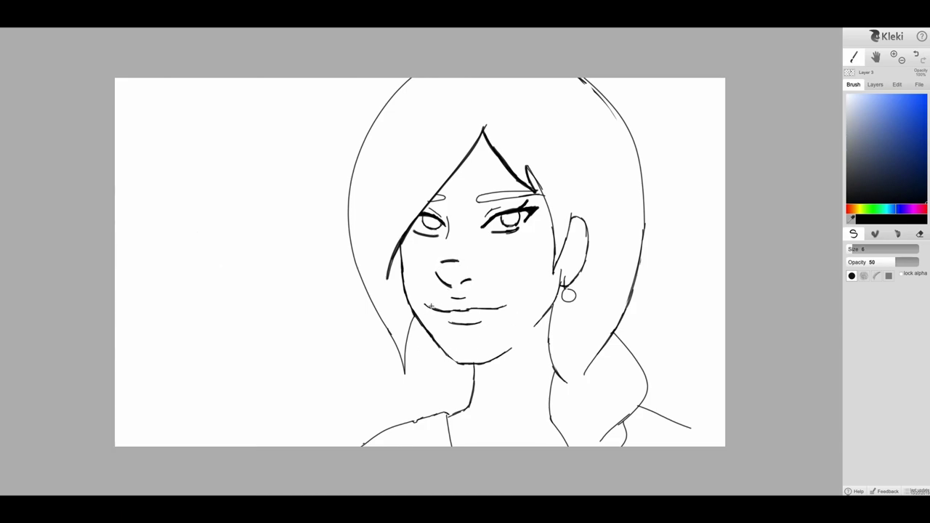
# - Thicken the line between the lips and clean up its edge with the eraser
pyautogui.moveTo(440, 309); pyautogui.dragTo(458, 307)
pyautogui.hotkey('ctrl', 'z')
pyautogui.press('e')
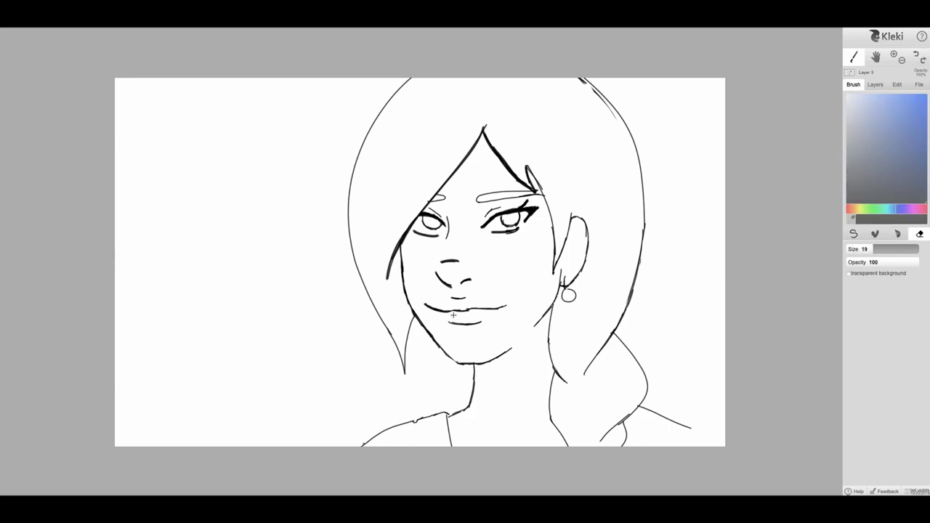
pyautogui.press('b')
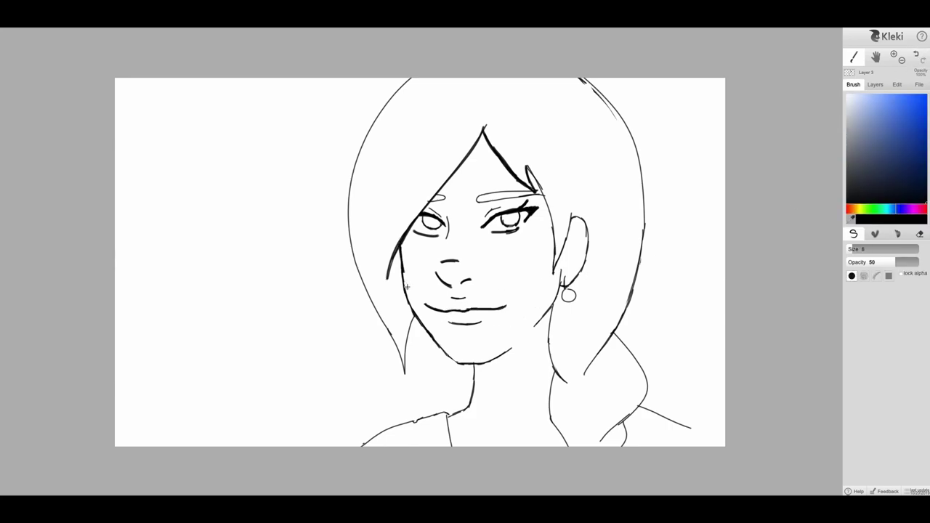
# - Thicken the left cheek, jaw and chin outline, alternating brush and eraser to keep the line smooth
pyautogui.press('e')
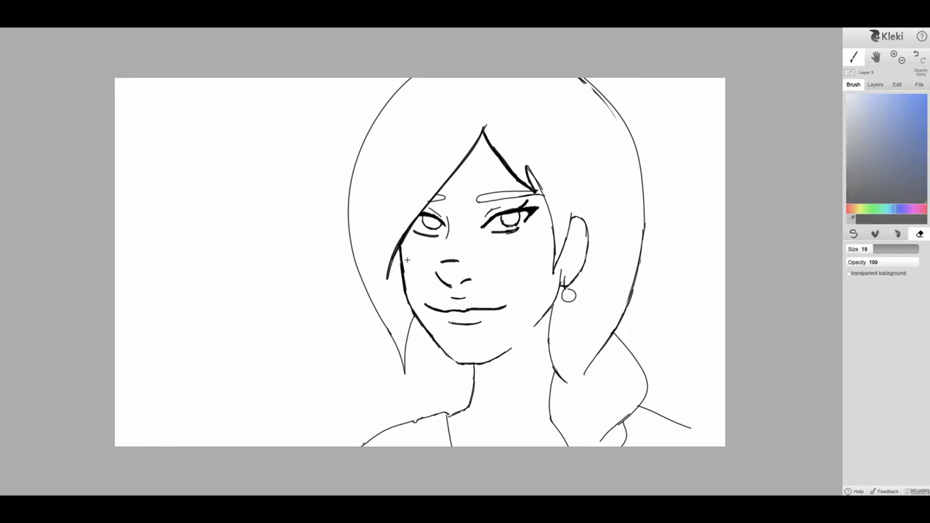
pyautogui.press('b')
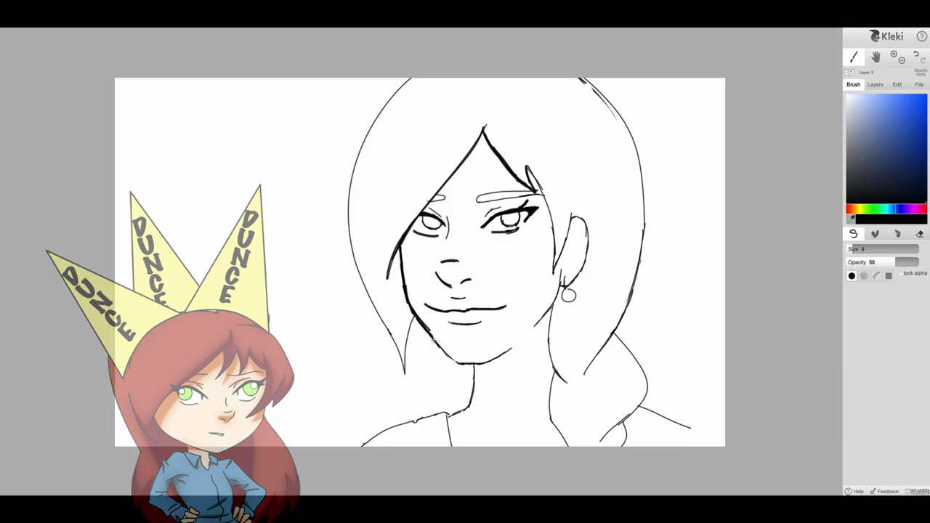
pyautogui.press('e')
pyautogui.press('b')
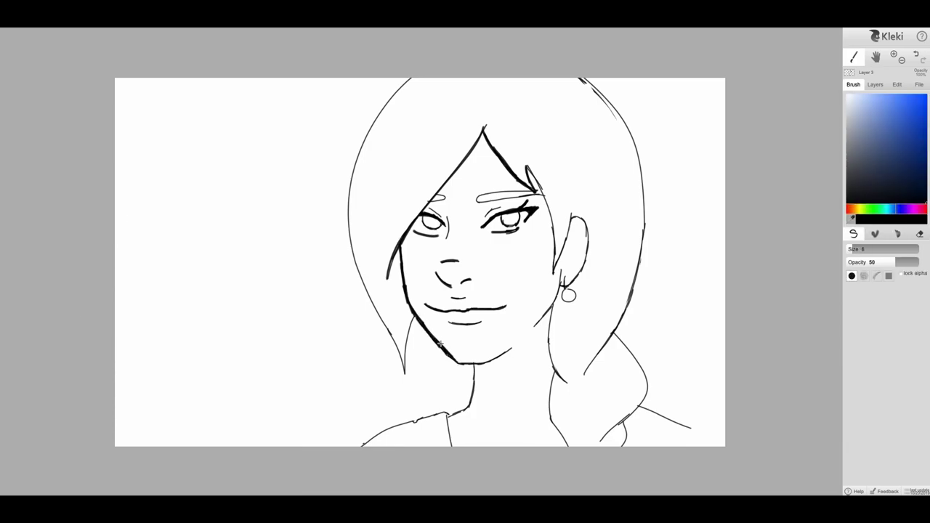
pyautogui.press('e')
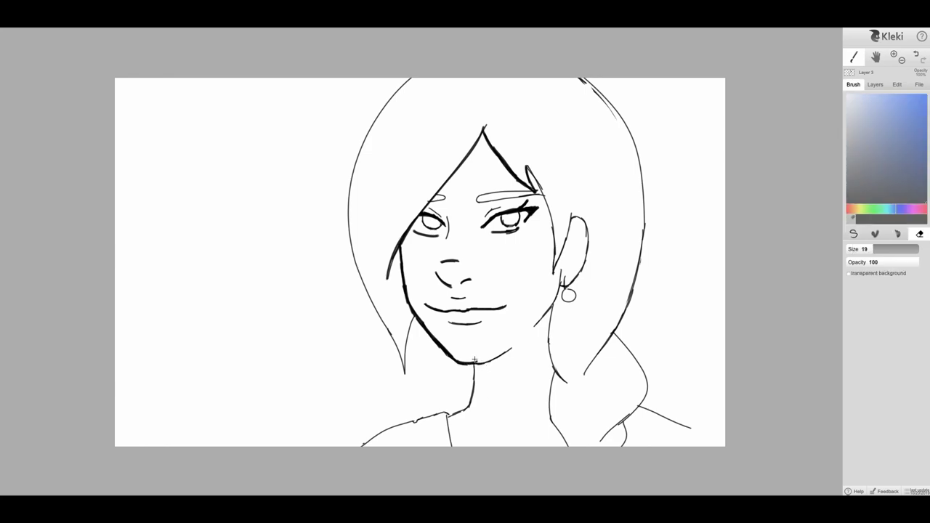
pyautogui.press('b')
pyautogui.moveTo(464, 363); pyautogui.dragTo(499, 355)
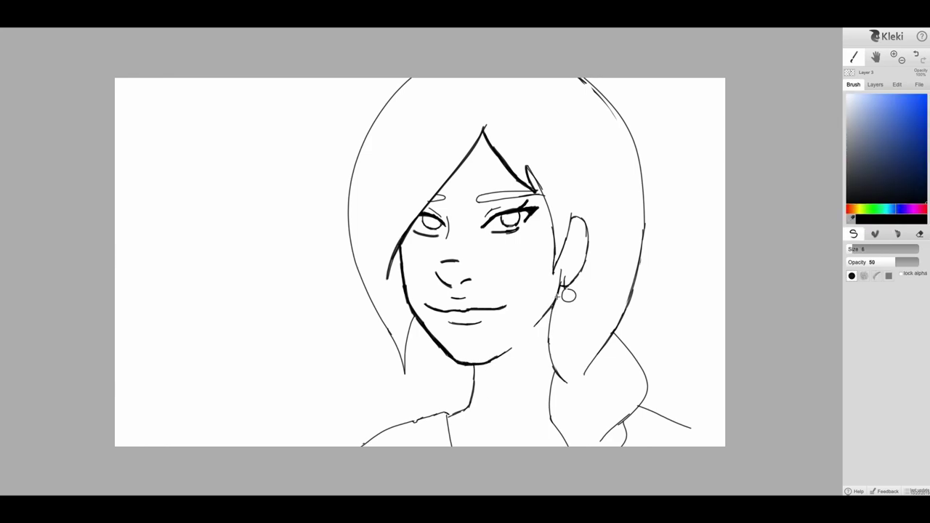
# - Thicken the hair edge beside the neck and the inner outline of the braid
pyautogui.moveTo(546, 313)
pyautogui.mouseDown()
pyautogui.moveTo(536, 326)
pyautogui.moveTo(567, 380)
pyautogui.mouseUp()
pyautogui.moveTo(614, 332)
pyautogui.mouseDown()
pyautogui.moveTo(561, 428)
pyautogui.moveTo(558, 379)
pyautogui.moveTo(546, 419)
pyautogui.mouseUp()
pyautogui.moveTo(553, 379)
pyautogui.mouseDown()
pyautogui.moveTo(546, 428)
pyautogui.moveTo(569, 446)
pyautogui.mouseUp()
pyautogui.press('e')
pyautogui.press('b')
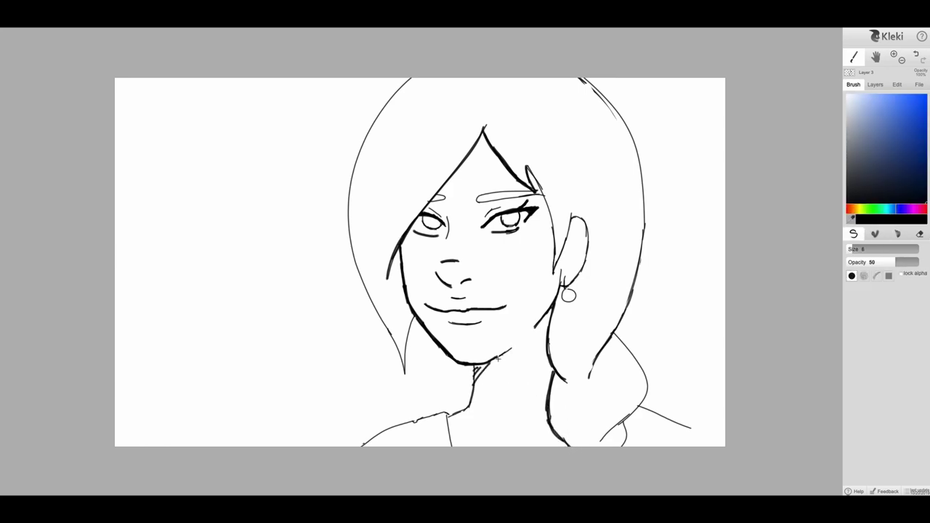
# - Set the brush size to 3.6 and hatch the shadow under the chin with diagonal lines on the neck
pyautogui.click(851, 248)
pyautogui.moveTo(483, 363); pyautogui.dragTo(475, 385)
pyautogui.moveTo(511, 351); pyautogui.dragTo(480, 401)
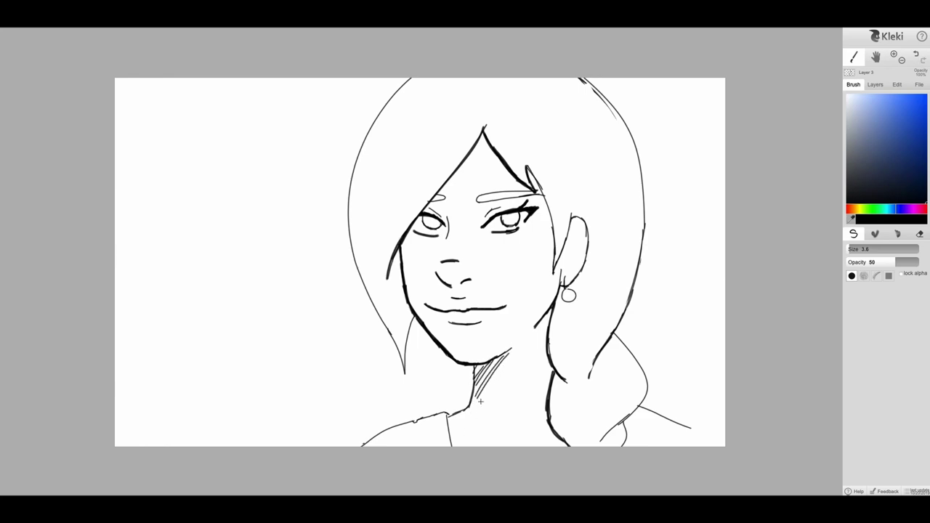
# - Hatch shadows along the forehead hairline, the collar and the lower hair edge above the braid, and draw the inner ear lines
pyautogui.moveTo(487, 135); pyautogui.dragTo(454, 178)
pyautogui.moveTo(448, 416); pyautogui.dragTo(453, 443)
pyautogui.moveTo(454, 416); pyautogui.dragTo(453, 445)
pyautogui.moveTo(606, 345)
pyautogui.mouseDown()
pyautogui.moveTo(589, 376)
pyautogui.moveTo(594, 368)
pyautogui.mouseUp()
pyautogui.moveTo(624, 331); pyautogui.dragTo(588, 387)
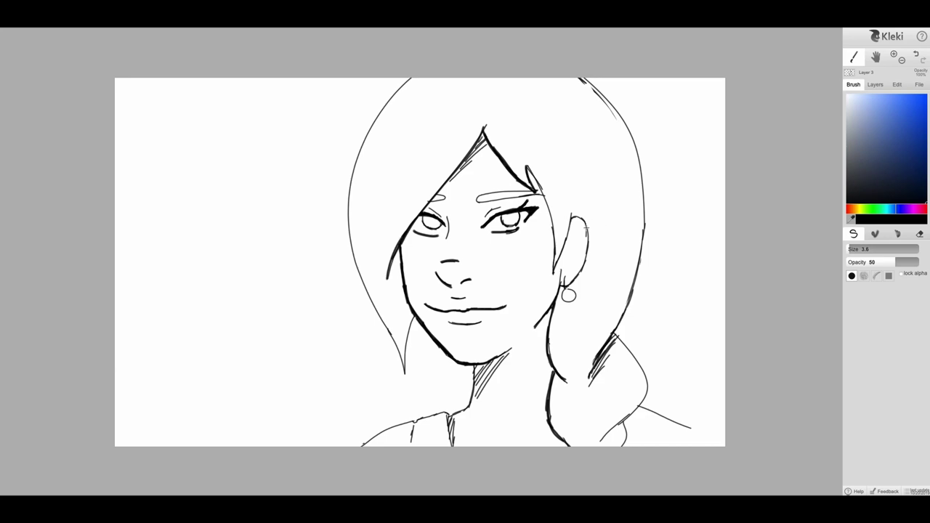
pyautogui.moveTo(563, 253)
pyautogui.mouseDown()
pyautogui.moveTo(564, 273)
pyautogui.moveTo(567, 257)
pyautogui.mouseUp()
pyautogui.click(919, 234)
pyautogui.moveTo(432, 332); pyautogui.dragTo(447, 344)
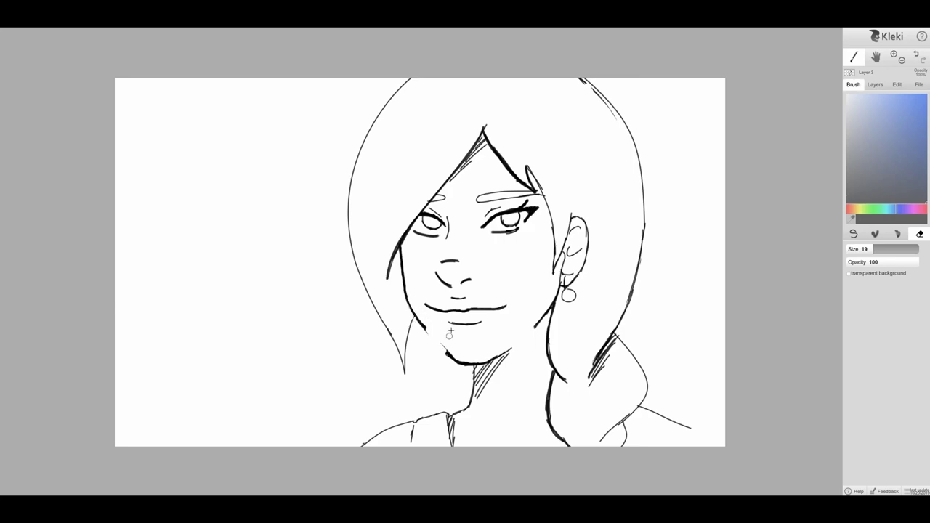
pyautogui.click(913, 63)
# - Thicken the ear outline and the outer hair contour on the braid side with the brush at size 8.4
pyautogui.press('b')
pyautogui.moveTo(568, 218); pyautogui.dragTo(587, 227)
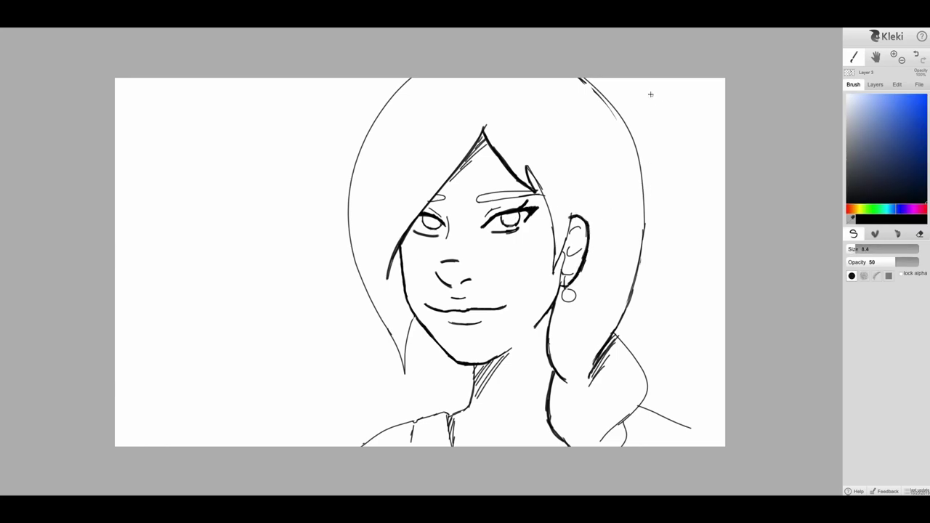
pyautogui.moveTo(579, 75)
pyautogui.mouseDown()
pyautogui.moveTo(644, 240)
pyautogui.moveTo(639, 264)
pyautogui.mouseUp()
pyautogui.moveTo(645, 216)
pyautogui.mouseDown()
pyautogui.moveTo(640, 274)
pyautogui.moveTo(643, 229)
pyautogui.moveTo(614, 339)
pyautogui.mouseUp()
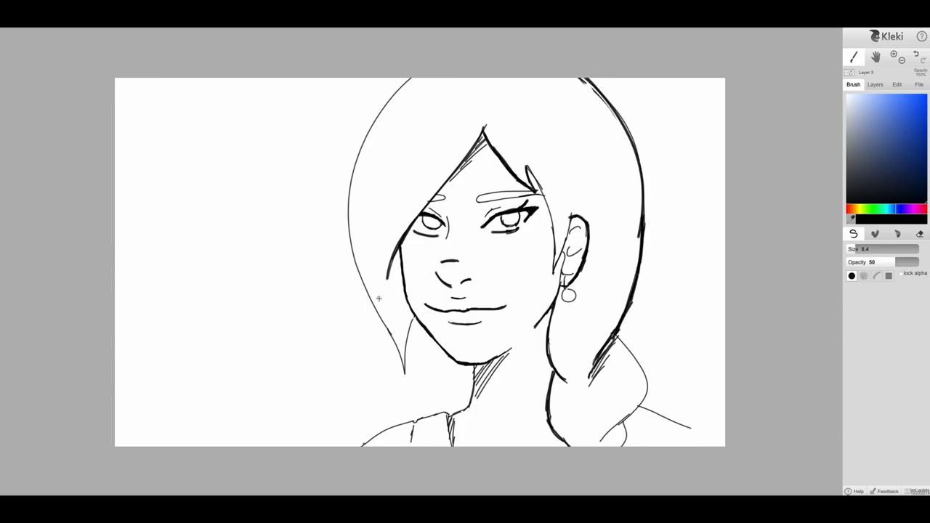
# - Thicken the hair tip beside the cheek, the shoulder line and the front edge of the neck
pyautogui.moveTo(415, 318); pyautogui.dragTo(404, 372)
pyautogui.moveTo(418, 417); pyautogui.dragTo(342, 445)
pyautogui.moveTo(475, 385)
pyautogui.mouseDown()
pyautogui.moveTo(465, 410)
pyautogui.moveTo(451, 415)
pyautogui.mouseUp()
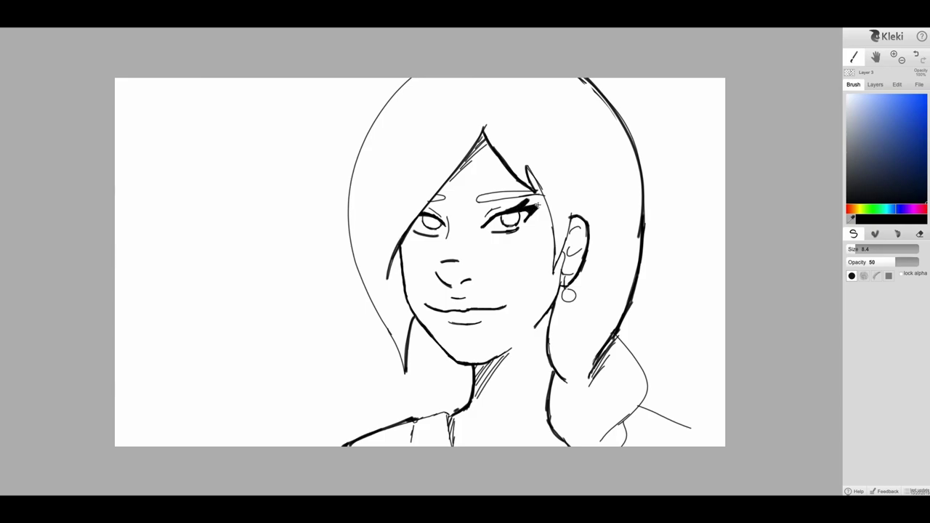
# - Undo the last stroke, set the brush size to 4.2, and refine the lines around both eyes and the eyebrows
pyautogui.hotkey('ctrl', 'z')
pyautogui.moveTo(855, 249); pyautogui.dragTo(850, 249)
pyautogui.moveTo(492, 234); pyautogui.dragTo(521, 231)
pyautogui.moveTo(428, 209); pyautogui.dragTo(442, 216)
pyautogui.moveTo(447, 215); pyautogui.dragTo(449, 229)
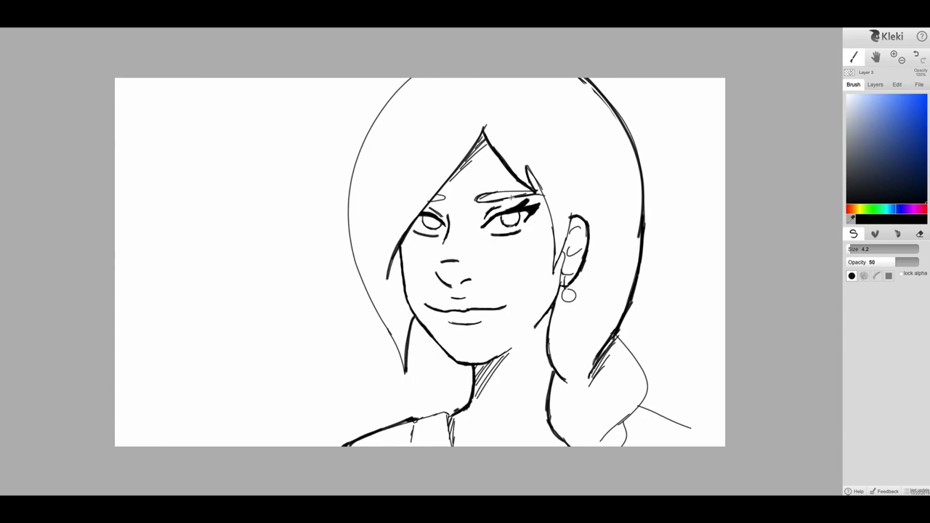
pyautogui.press('e')
pyautogui.moveTo(478, 199); pyautogui.dragTo(531, 187)
pyautogui.press('b')
# - Add a new layer and place it beneath the line art on Layer 3
pyautogui.click(875, 85)
pyautogui.click(850, 99)
pyautogui.moveTo(889, 115); pyautogui.dragTo(888, 128)
pyautogui.click(881, 124)
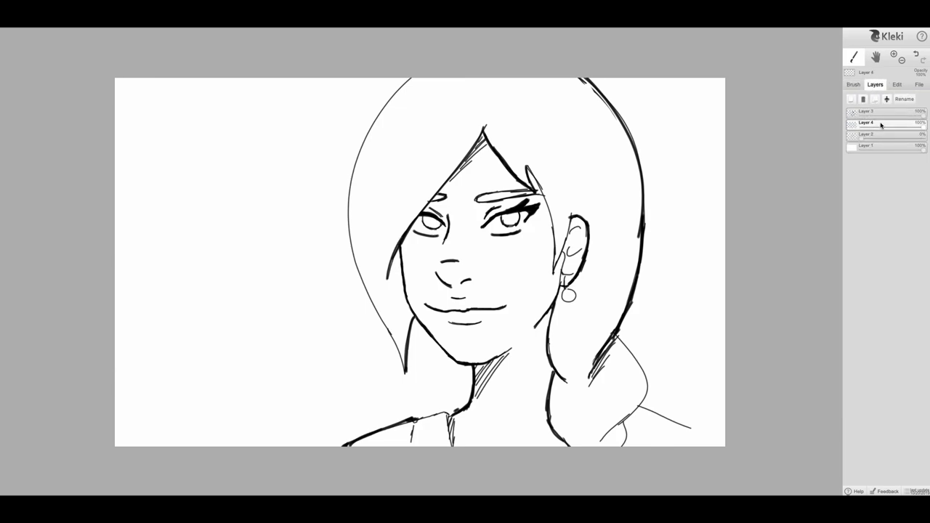
pyautogui.click(852, 101)
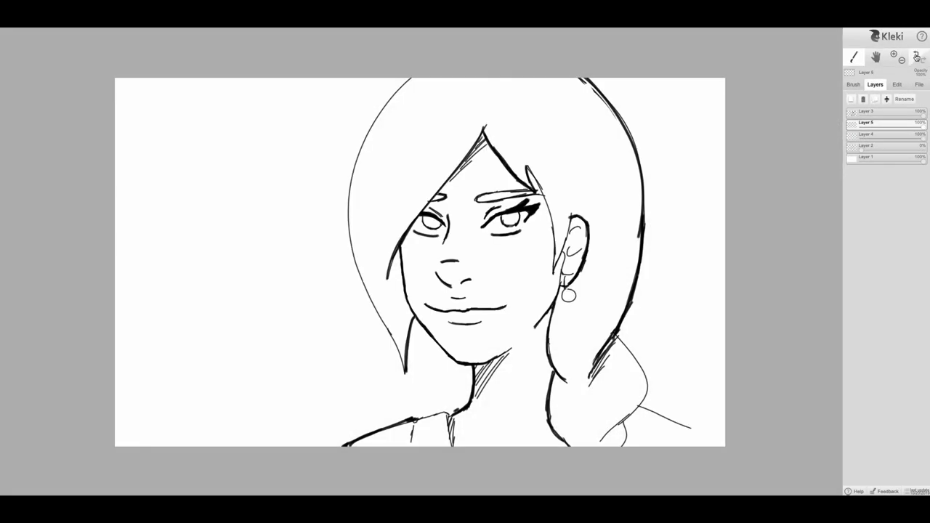
pyautogui.click(917, 55)
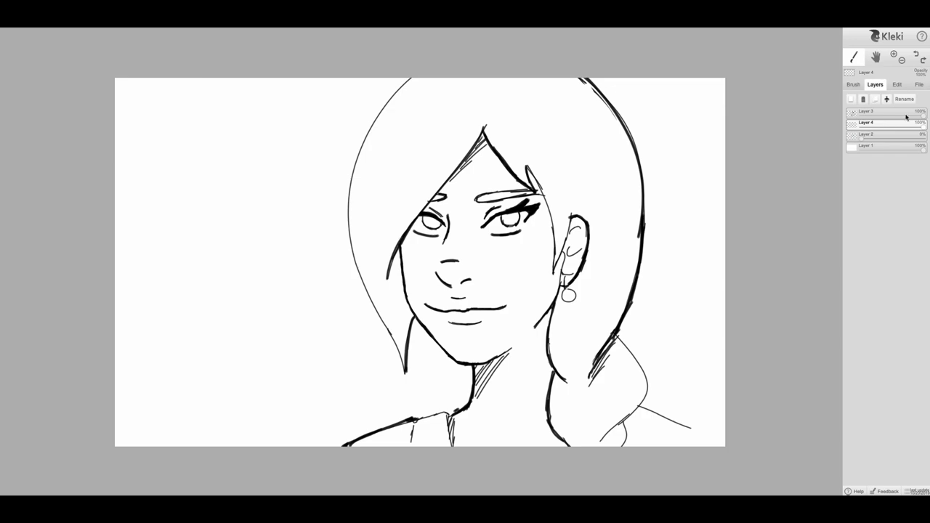
pyautogui.moveTo(922, 114)
pyautogui.mouseDown()
pyautogui.moveTo(892, 119)
pyautogui.moveTo(923, 115)
pyautogui.mouseUp()
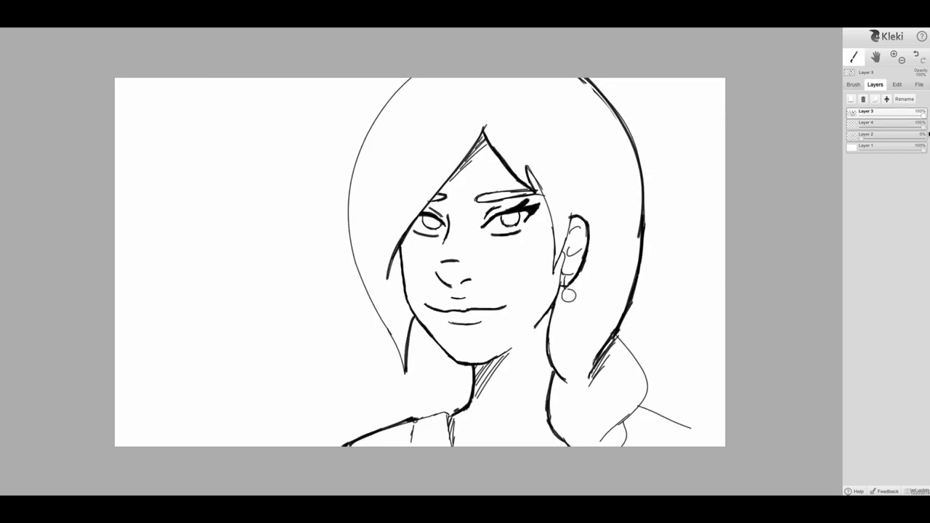
# - Choose a light peach color and fill the face on Layer 4 with the brush at size 45
pyautogui.click(854, 85)
pyautogui.moveTo(861, 209); pyautogui.dragTo(853, 209)
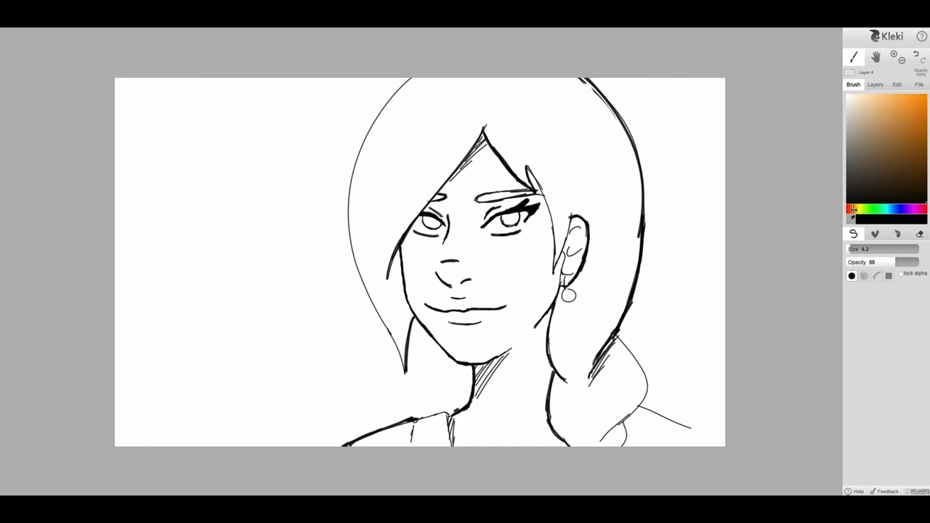
pyautogui.click(870, 98)
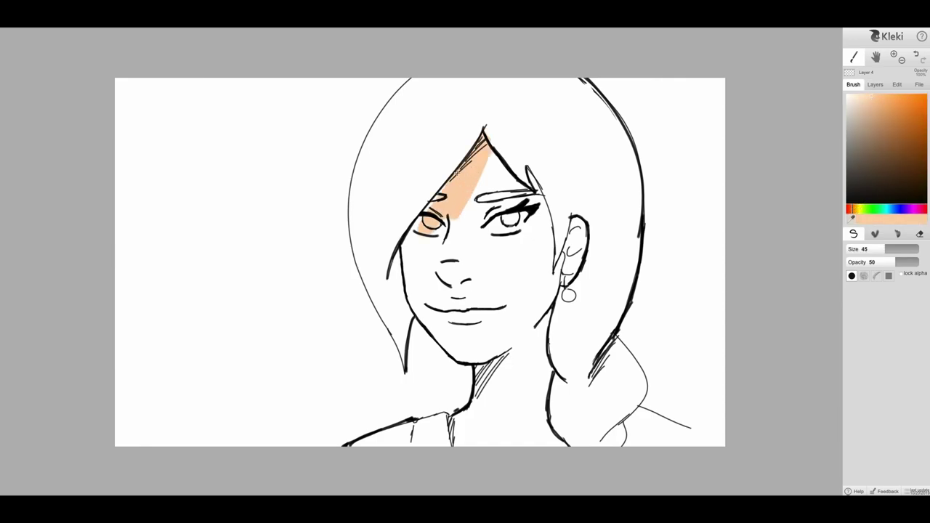
pyautogui.moveTo(454, 172)
pyautogui.mouseDown()
pyautogui.moveTo(407, 246)
pyautogui.moveTo(419, 287)
pyautogui.mouseUp()
pyautogui.moveTo(408, 252)
pyautogui.mouseDown()
pyautogui.moveTo(425, 305)
pyautogui.moveTo(414, 283)
pyautogui.moveTo(417, 302)
pyautogui.moveTo(440, 327)
pyautogui.moveTo(412, 273)
pyautogui.moveTo(451, 334)
pyautogui.moveTo(445, 276)
pyautogui.moveTo(424, 276)
pyautogui.moveTo(445, 298)
pyautogui.mouseUp()
pyautogui.moveTo(462, 174)
pyautogui.mouseDown()
pyautogui.moveTo(456, 294)
pyautogui.moveTo(473, 264)
pyautogui.mouseUp()
pyautogui.moveTo(497, 153); pyautogui.dragTo(493, 259)
pyautogui.moveTo(468, 313)
pyautogui.mouseDown()
pyautogui.moveTo(486, 230)
pyautogui.moveTo(460, 347)
pyautogui.mouseUp()
pyautogui.moveTo(417, 309)
pyautogui.mouseDown()
pyautogui.moveTo(464, 353)
pyautogui.moveTo(516, 339)
pyautogui.moveTo(475, 347)
pyautogui.moveTo(470, 319)
pyautogui.moveTo(488, 304)
pyautogui.moveTo(504, 218)
pyautogui.mouseUp()
pyautogui.moveTo(510, 261)
pyautogui.mouseDown()
pyautogui.moveTo(498, 349)
pyautogui.moveTo(510, 275)
pyautogui.moveTo(501, 164)
pyautogui.moveTo(538, 198)
pyautogui.moveTo(543, 268)
pyautogui.moveTo(530, 338)
pyautogui.moveTo(555, 261)
pyautogui.moveTo(540, 311)
pyautogui.moveTo(550, 296)
pyautogui.moveTo(537, 292)
pyautogui.moveTo(530, 226)
pyautogui.moveTo(507, 333)
pyautogui.moveTo(526, 217)
pyautogui.mouseUp()
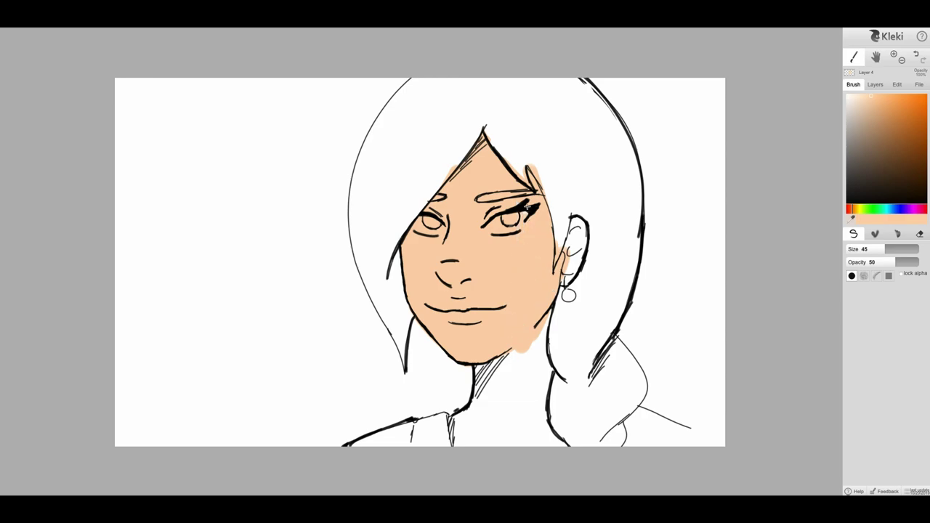
# - Paint the neck and ear in the same peach and erase the spill beside the neck
pyautogui.moveTo(525, 340)
pyautogui.mouseDown()
pyautogui.moveTo(491, 392)
pyautogui.moveTo(480, 385)
pyautogui.moveTo(469, 420)
pyautogui.moveTo(459, 418)
pyautogui.moveTo(448, 442)
pyautogui.moveTo(554, 319)
pyautogui.moveTo(555, 453)
pyautogui.moveTo(530, 404)
pyautogui.moveTo(525, 458)
pyautogui.mouseUp()
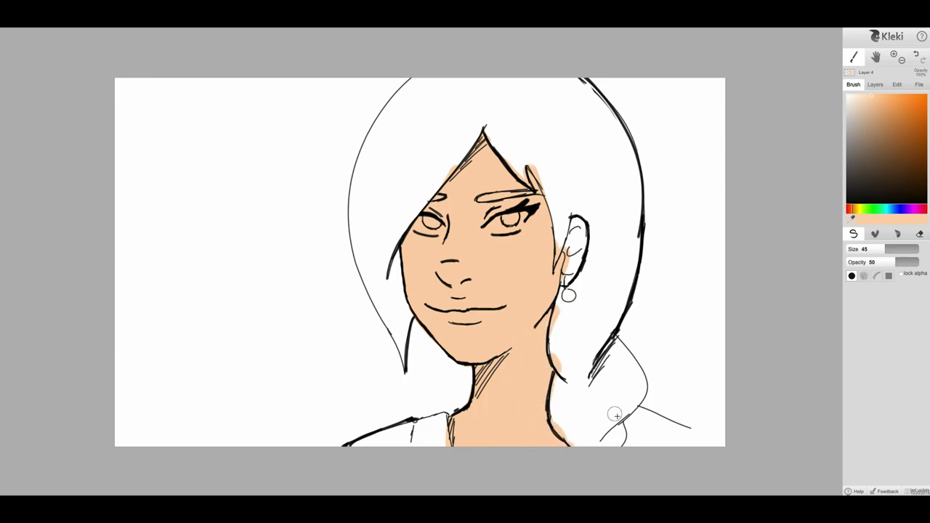
pyautogui.moveTo(570, 243)
pyautogui.mouseDown()
pyautogui.moveTo(574, 222)
pyautogui.moveTo(574, 269)
pyautogui.moveTo(560, 280)
pyautogui.mouseUp()
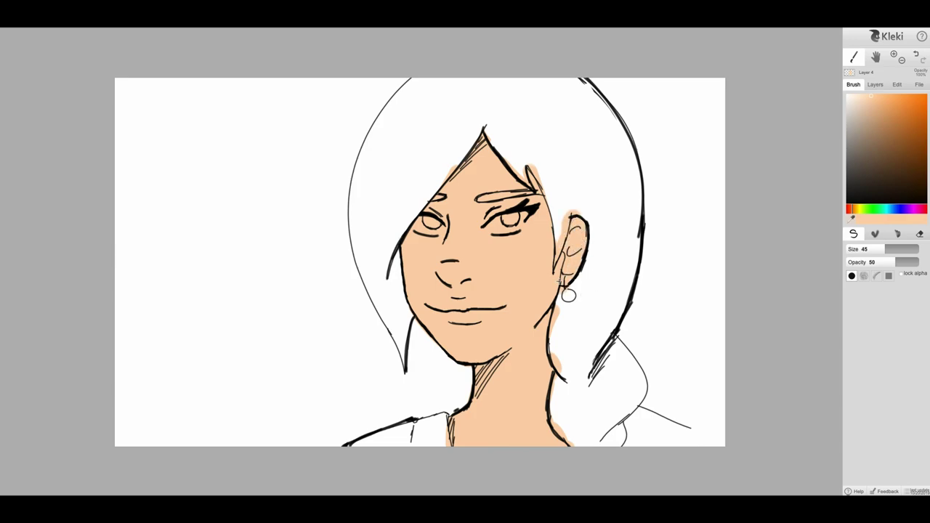
pyautogui.press('e')
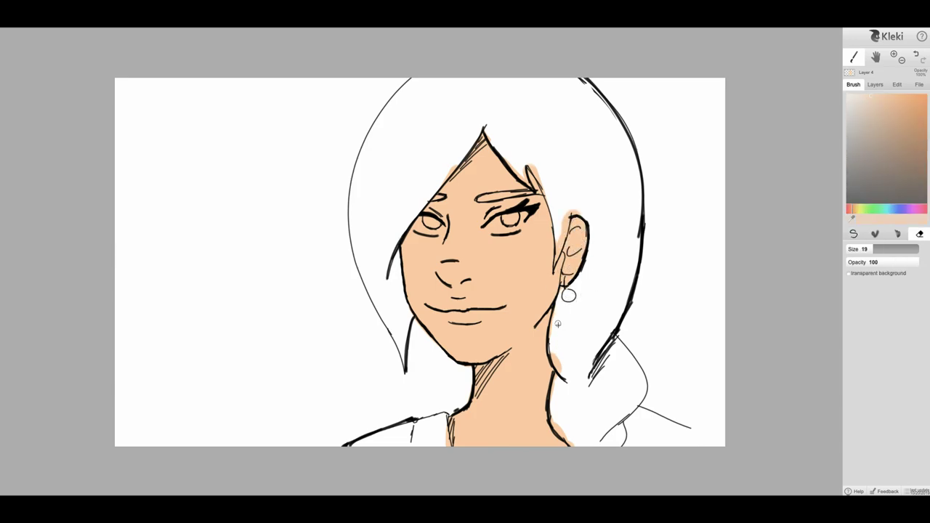
pyautogui.moveTo(555, 355); pyautogui.dragTo(565, 435)
# - Select the white background layer, Layer 1
pyautogui.click(874, 84)
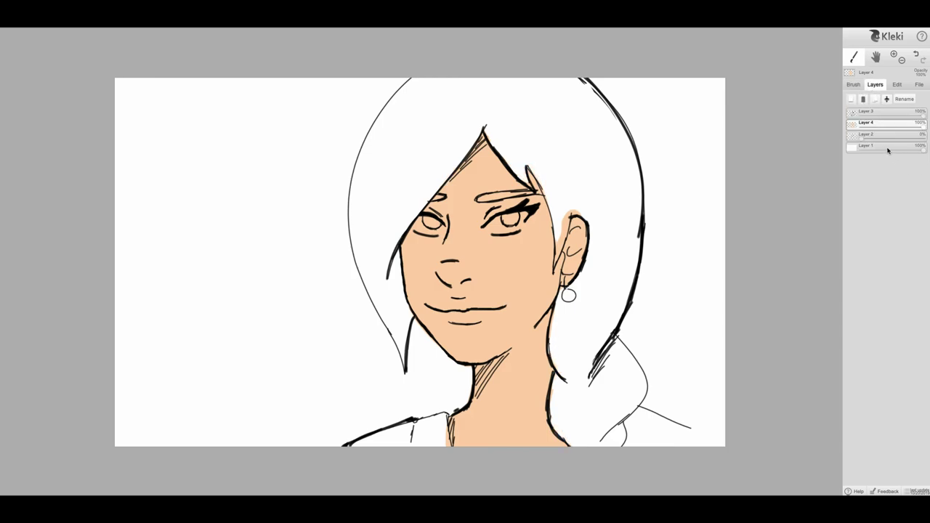
pyautogui.click(887, 148)
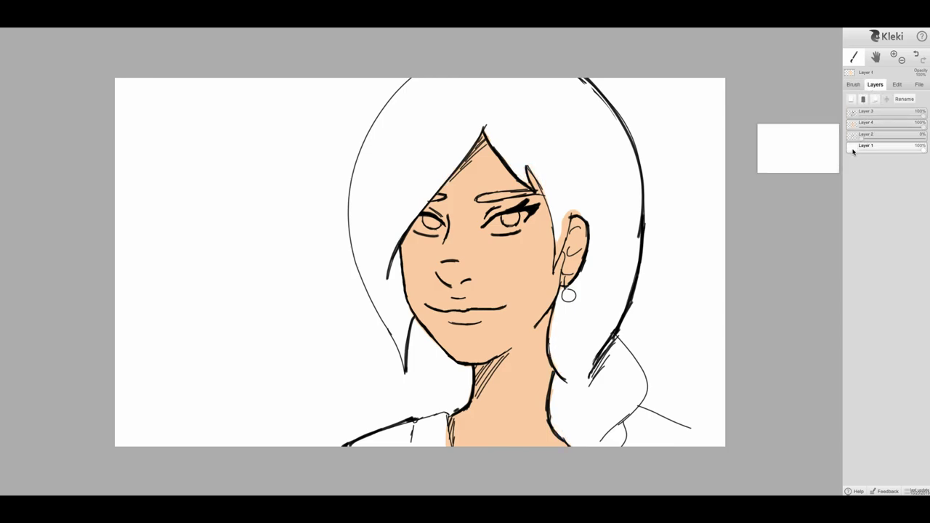
pyautogui.click(855, 85)
pyautogui.click(898, 235)
pyautogui.click(877, 235)
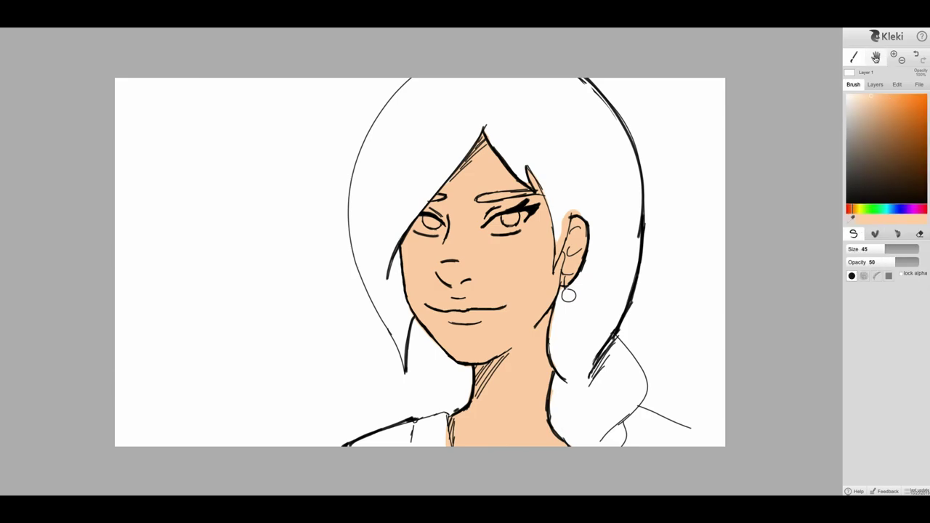
pyautogui.click(898, 85)
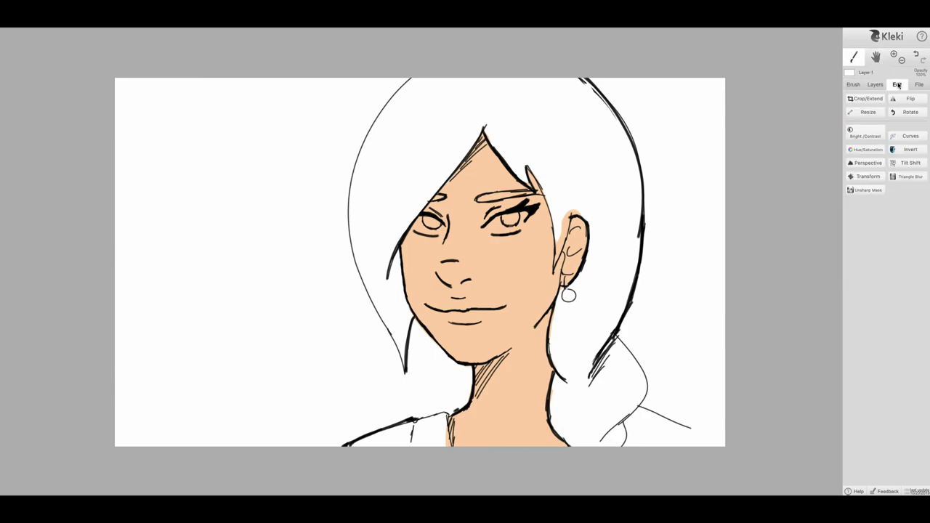
pyautogui.click(866, 151)
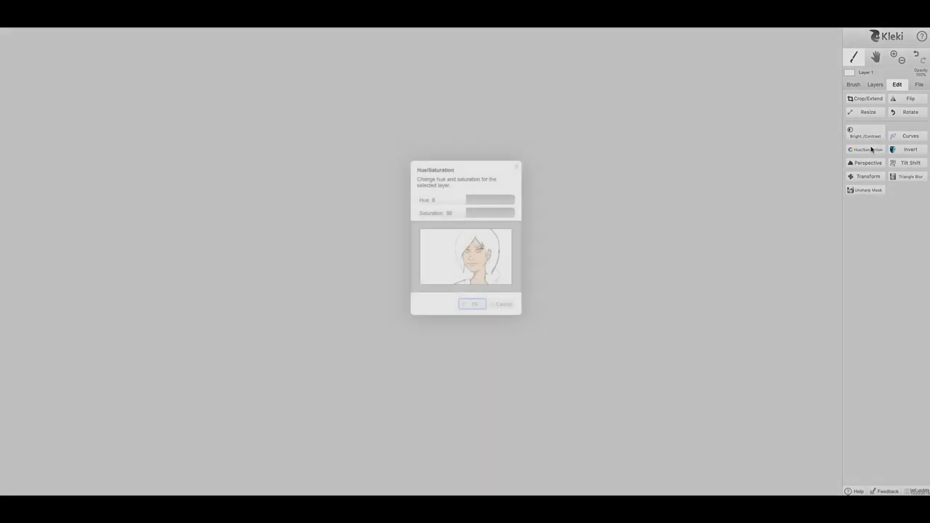
pyautogui.click(425, 200)
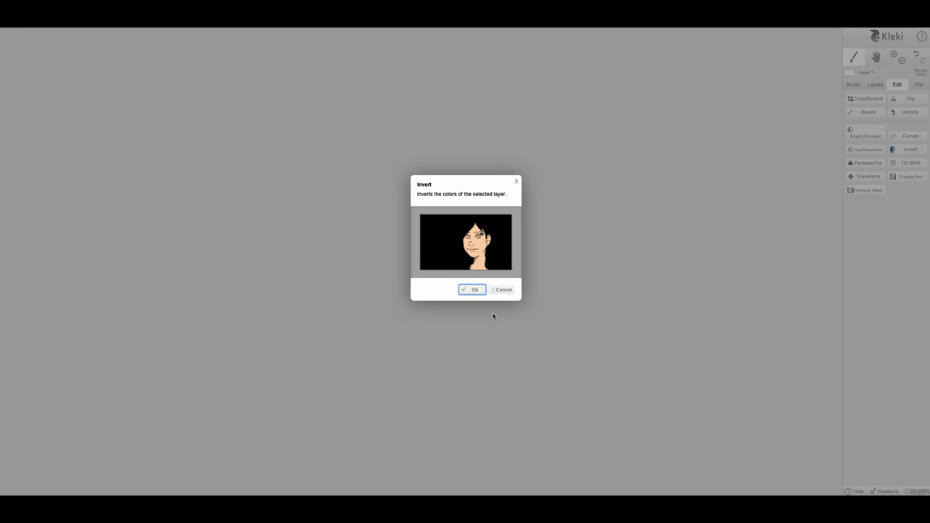
pyautogui.click(502, 290)
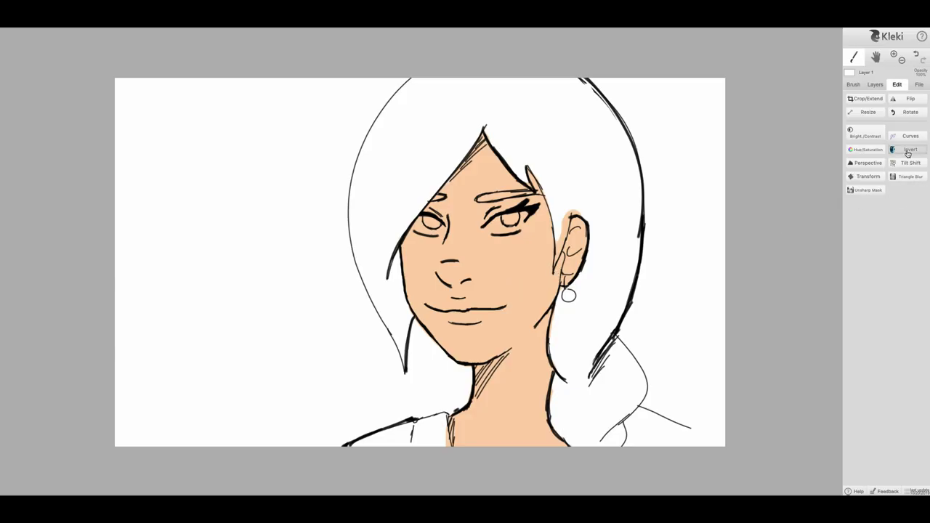
# - Invert the colors of the background layer
pyautogui.click(907, 151)
pyautogui.click(473, 291)
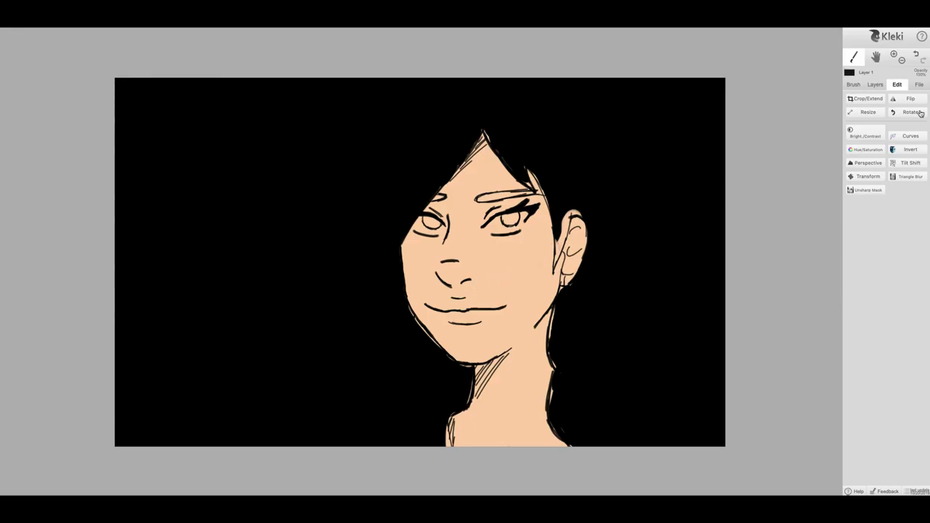
pyautogui.click(868, 150)
pyautogui.moveTo(465, 214); pyautogui.dragTo(442, 202)
pyautogui.click(503, 305)
# - Turn the background layer gray by setting its brightness to 75 and contrast to 37
pyautogui.click(863, 137)
pyautogui.moveTo(460, 202)
pyautogui.mouseDown()
pyautogui.moveTo(490, 201)
pyautogui.moveTo(445, 214)
pyautogui.moveTo(453, 215)
pyautogui.mouseUp()
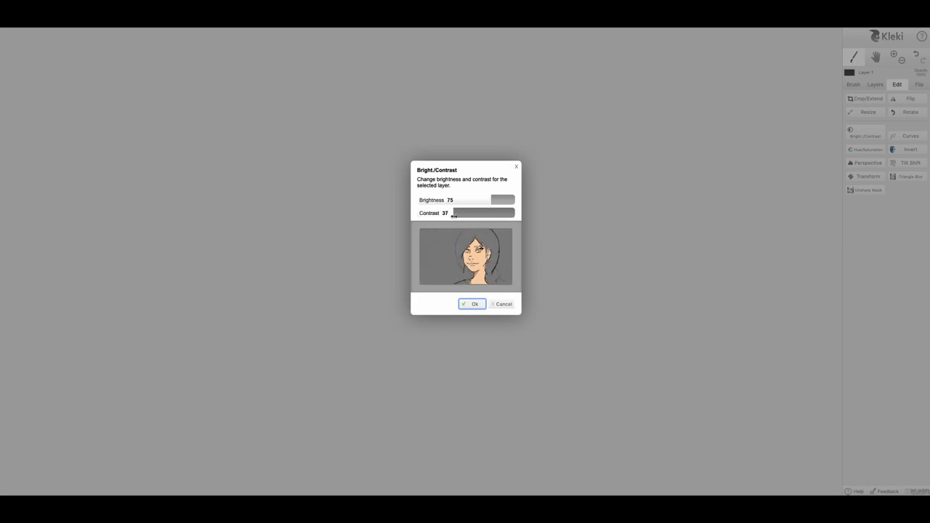
pyautogui.click(472, 303)
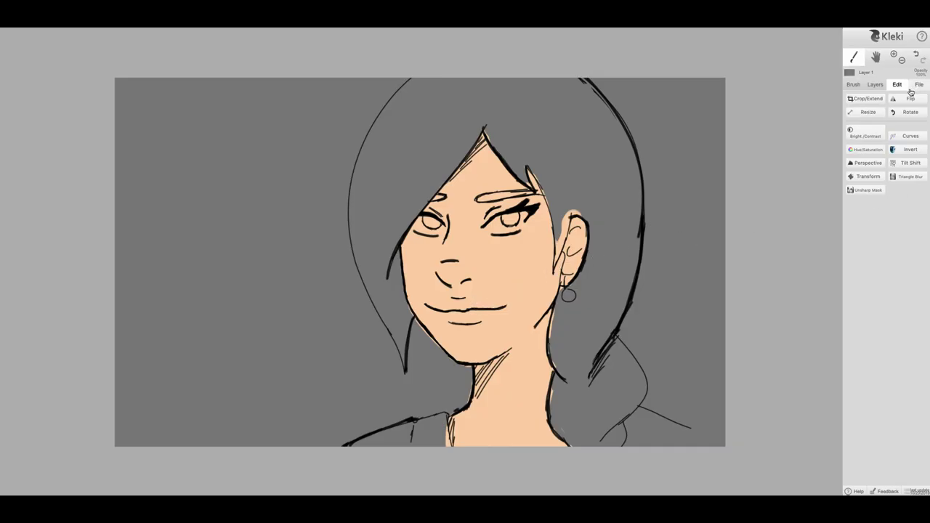
# - Pick an orange color and paint the hair and braid on Layer 4, enlarging the brush to size 57
pyautogui.click(853, 85)
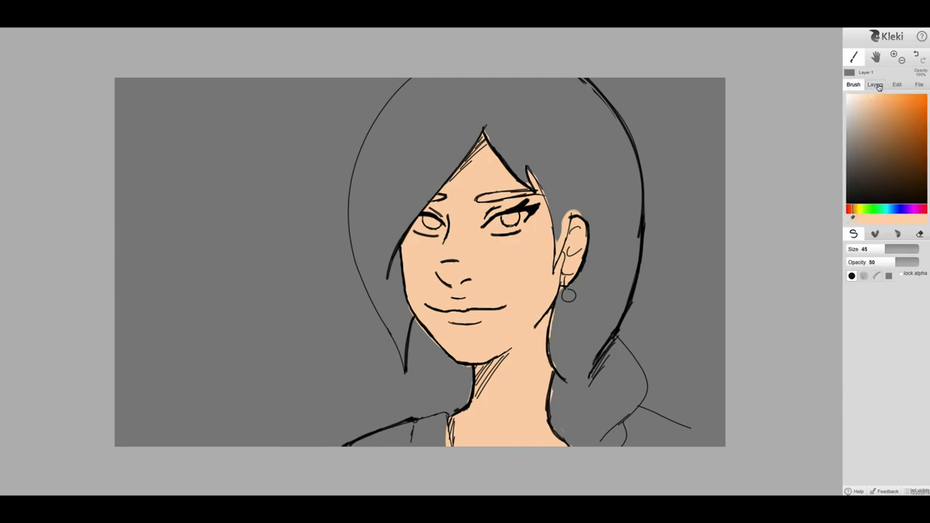
pyautogui.click(876, 85)
pyautogui.click(886, 125)
pyautogui.click(853, 85)
pyautogui.moveTo(918, 210); pyautogui.dragTo(921, 209)
pyautogui.moveTo(848, 209)
pyautogui.mouseDown()
pyautogui.moveTo(866, 210)
pyautogui.moveTo(855, 213)
pyautogui.mouseUp()
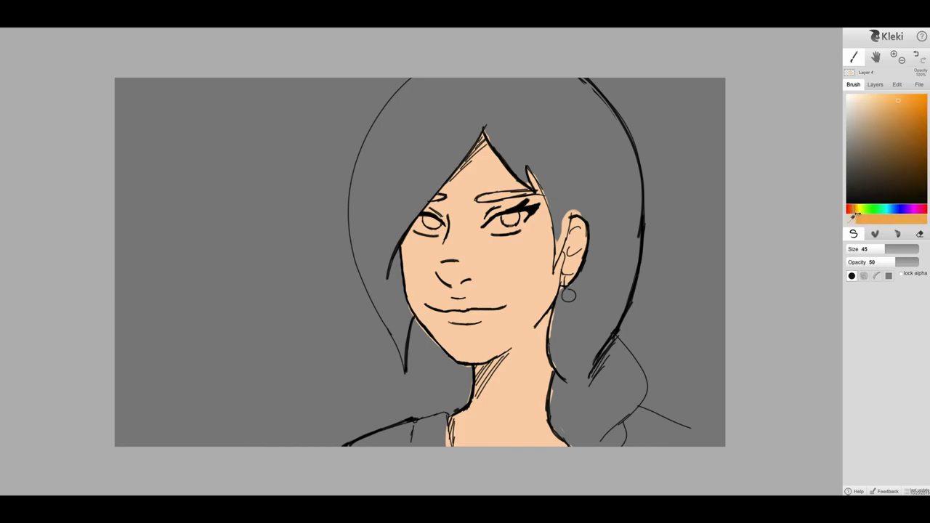
pyautogui.moveTo(458, 94); pyautogui.dragTo(410, 196)
pyautogui.moveTo(879, 251)
pyautogui.mouseDown()
pyautogui.moveTo(869, 250)
pyautogui.moveTo(896, 248)
pyautogui.mouseUp()
pyautogui.moveTo(461, 91)
pyautogui.mouseDown()
pyautogui.moveTo(432, 120)
pyautogui.moveTo(464, 112)
pyautogui.moveTo(554, 121)
pyautogui.moveTo(515, 83)
pyautogui.mouseUp()
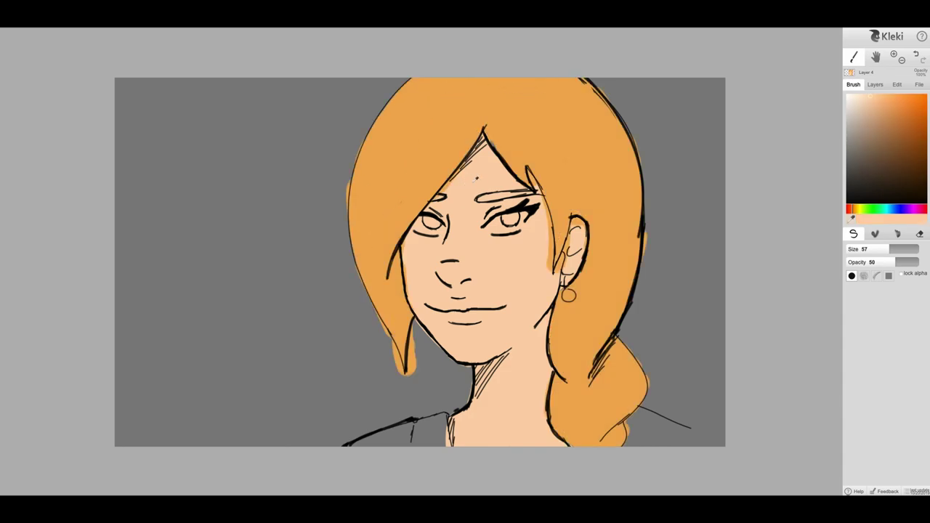
# - Sample the hair and skin colors from the canvas in turn, and cover the stray orange between face and ear with skin color
pyautogui.keyDown('alt'); pyautogui.click(434, 159); pyautogui.keyUp('alt')
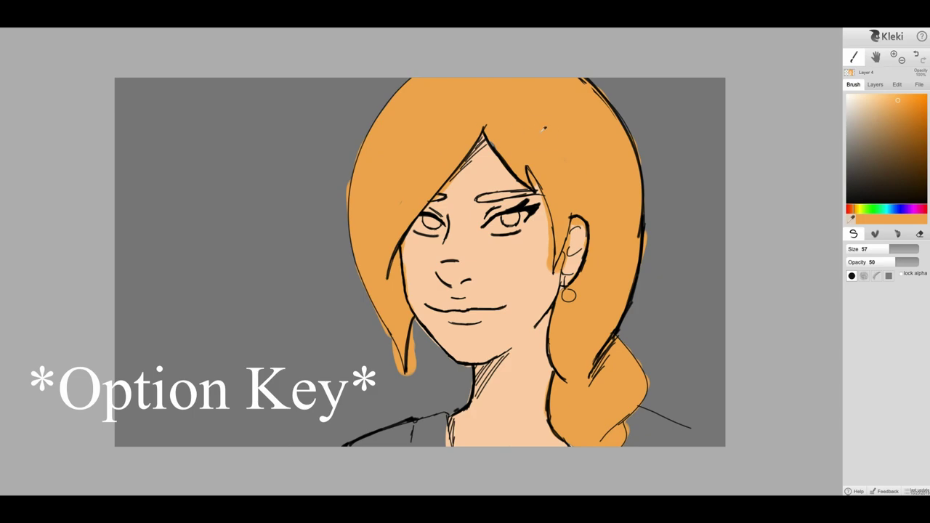
pyautogui.keyDown('alt'); pyautogui.click(471, 183); pyautogui.keyUp('alt')
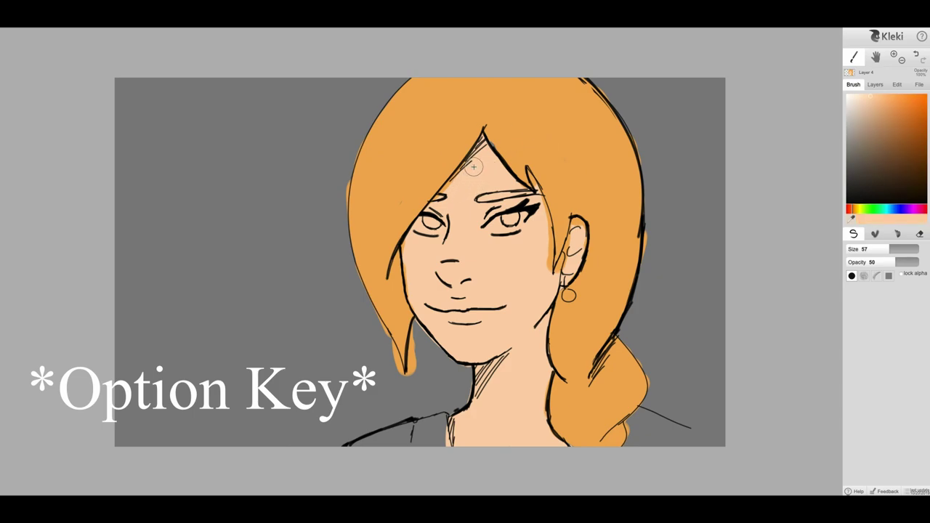
pyautogui.keyDown('alt'); pyautogui.click(498, 142); pyautogui.keyUp('alt')
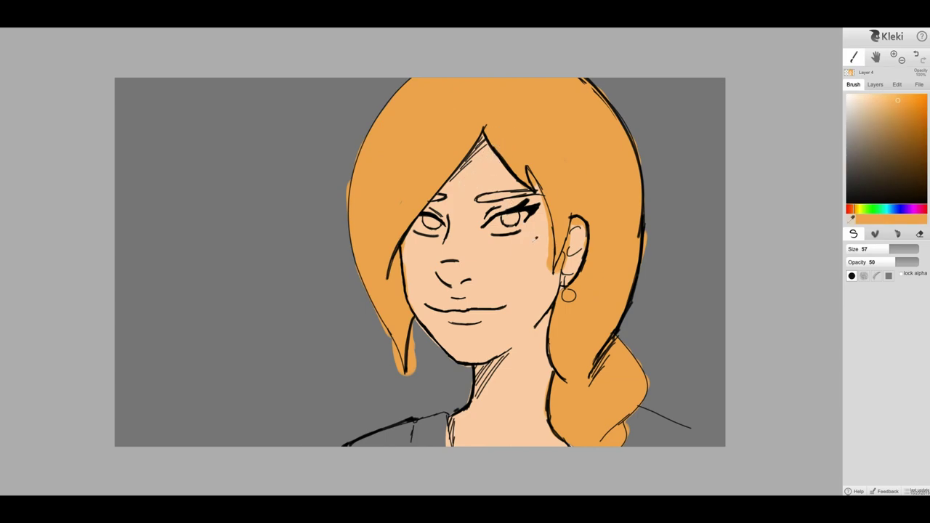
pyautogui.keyDown('alt'); pyautogui.click(539, 210); pyautogui.keyUp('alt')
pyautogui.moveTo(558, 254)
pyautogui.mouseDown()
pyautogui.moveTo(582, 249)
pyautogui.moveTo(580, 236)
pyautogui.moveTo(562, 275)
pyautogui.moveTo(582, 229)
pyautogui.moveTo(573, 259)
pyautogui.mouseUp()
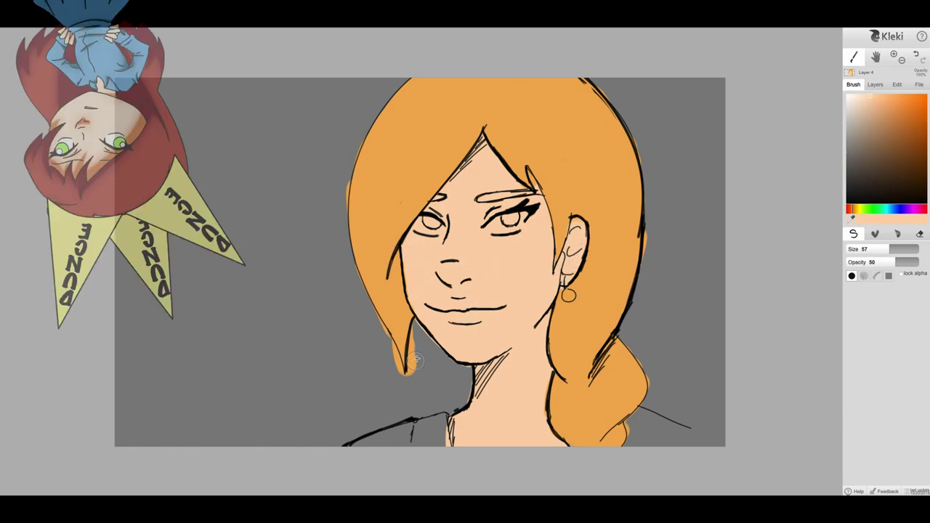
# - Erase the stray orange outside the hair's pointed tip and outer outline with the size 19 eraser, and sample the hair color for painting
pyautogui.press('e')
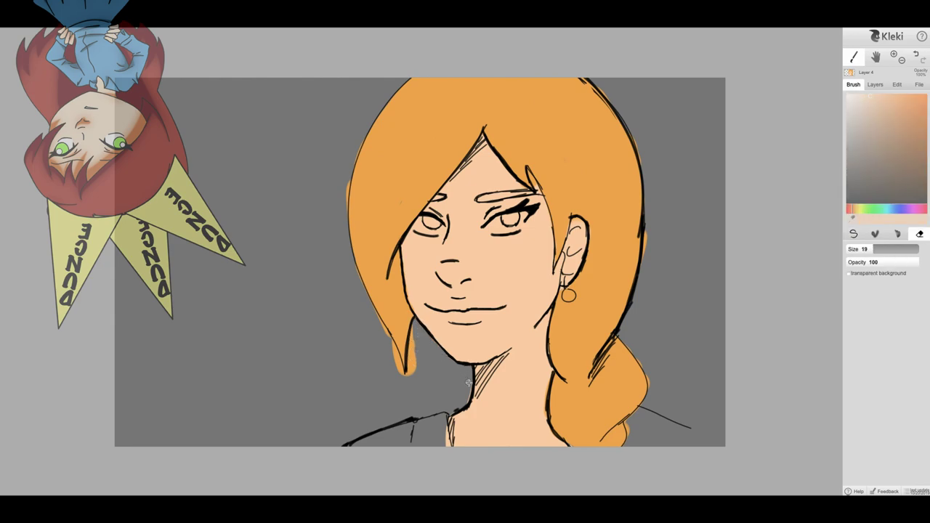
pyautogui.moveTo(415, 329)
pyautogui.mouseDown()
pyautogui.moveTo(421, 360)
pyautogui.moveTo(414, 333)
pyautogui.moveTo(410, 381)
pyautogui.mouseUp()
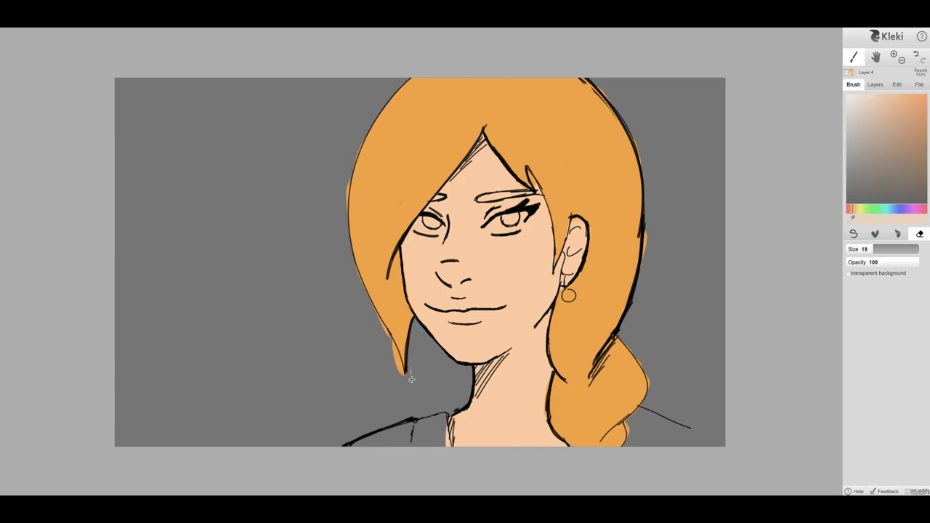
pyautogui.moveTo(396, 344); pyautogui.dragTo(400, 375)
pyautogui.moveTo(371, 312); pyautogui.dragTo(398, 381)
pyautogui.moveTo(642, 231)
pyautogui.mouseDown()
pyautogui.moveTo(637, 269)
pyautogui.moveTo(648, 234)
pyautogui.moveTo(645, 262)
pyautogui.moveTo(627, 245)
pyautogui.moveTo(624, 279)
pyautogui.mouseUp()
pyautogui.press('b')
pyautogui.keyDown('alt'); pyautogui.click(626, 251); pyautogui.keyUp('alt')
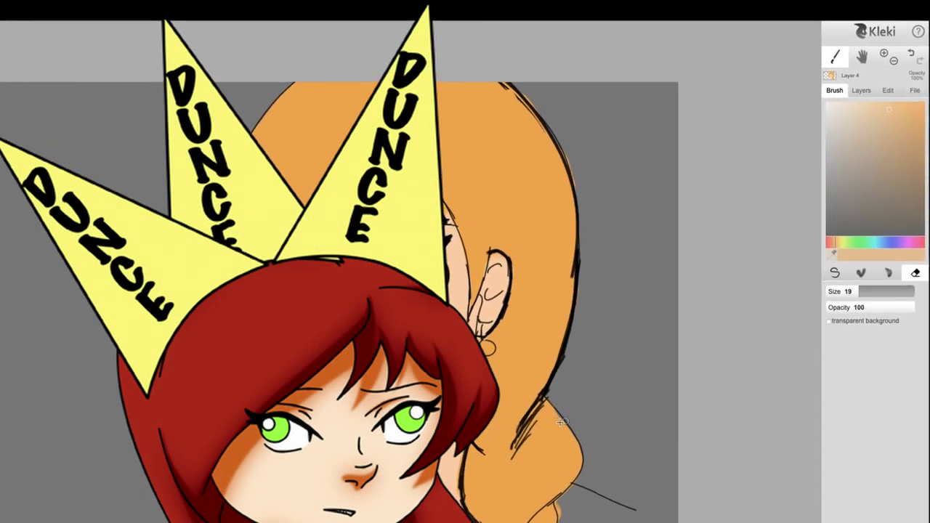
pyautogui.press('b')
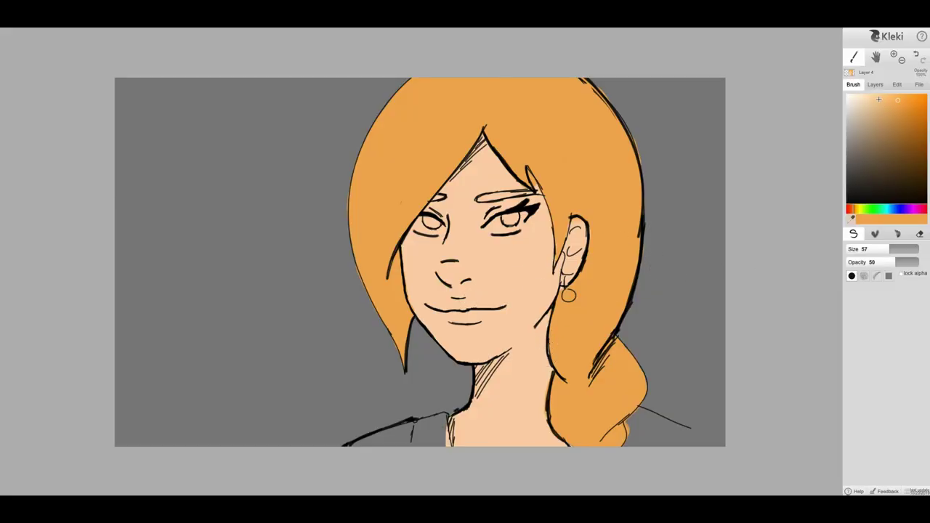
# - Pick a medium blue and paint the clothing on both shoulders
pyautogui.moveTo(901, 209); pyautogui.dragTo(893, 209)
pyautogui.moveTo(901, 122); pyautogui.dragTo(901, 113)
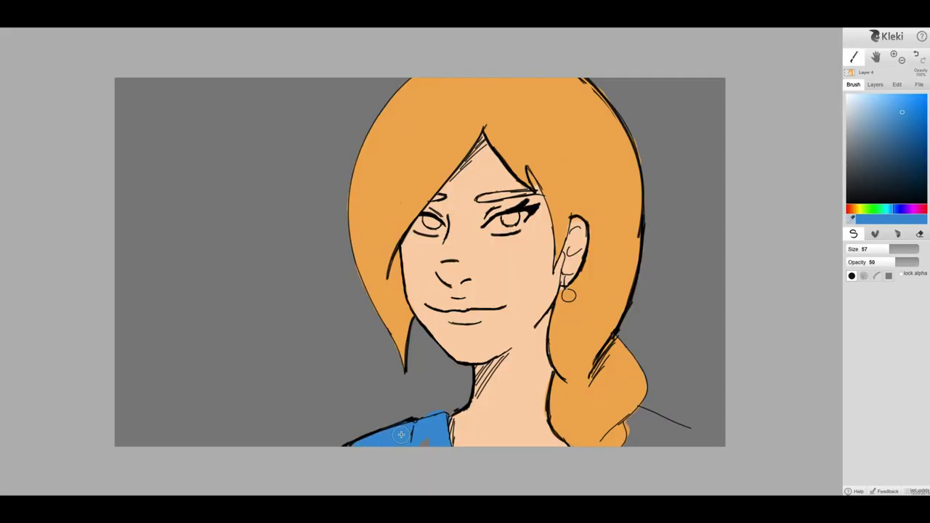
pyautogui.moveTo(632, 415); pyautogui.dragTo(634, 425)
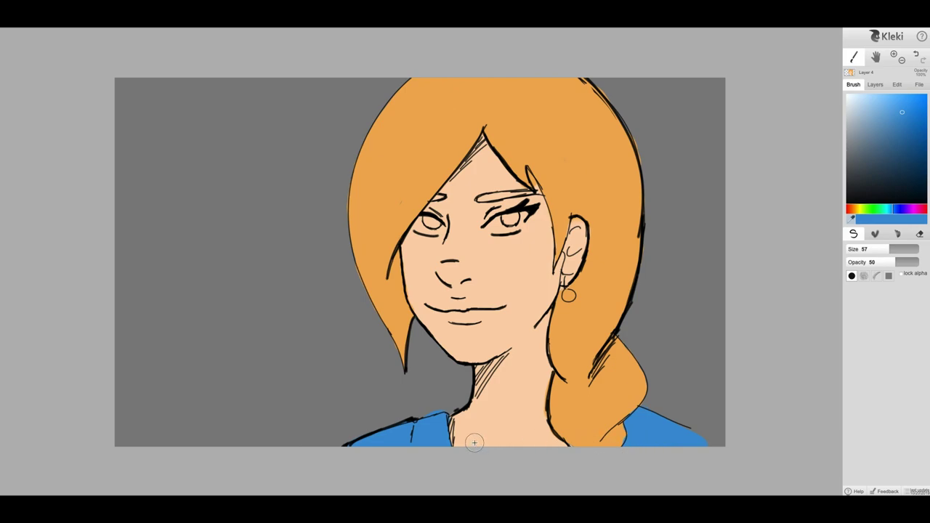
# - Touch up the border between the braid end and the clothing, sampling the hair orange and clothing blue from the canvas
pyautogui.press('e')
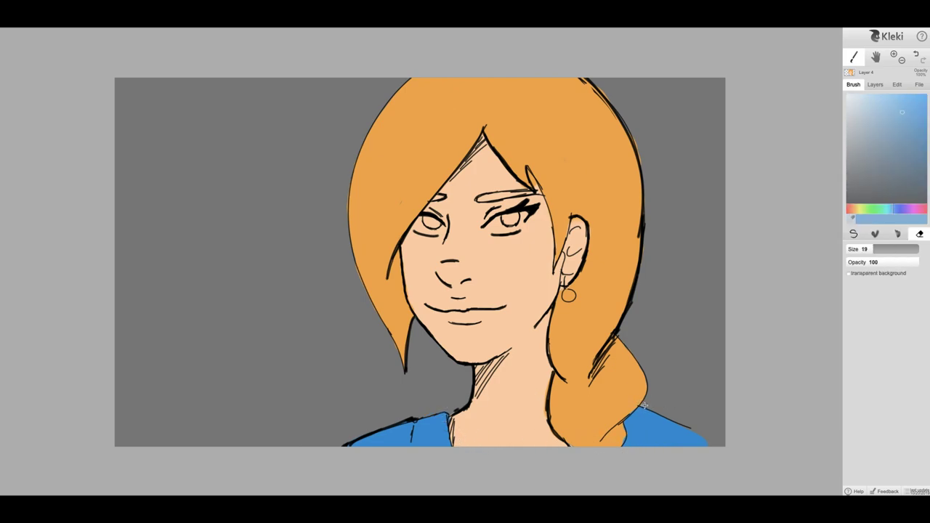
pyautogui.press('b')
pyautogui.keyDown('alt'); pyautogui.click(617, 434); pyautogui.keyUp('alt')
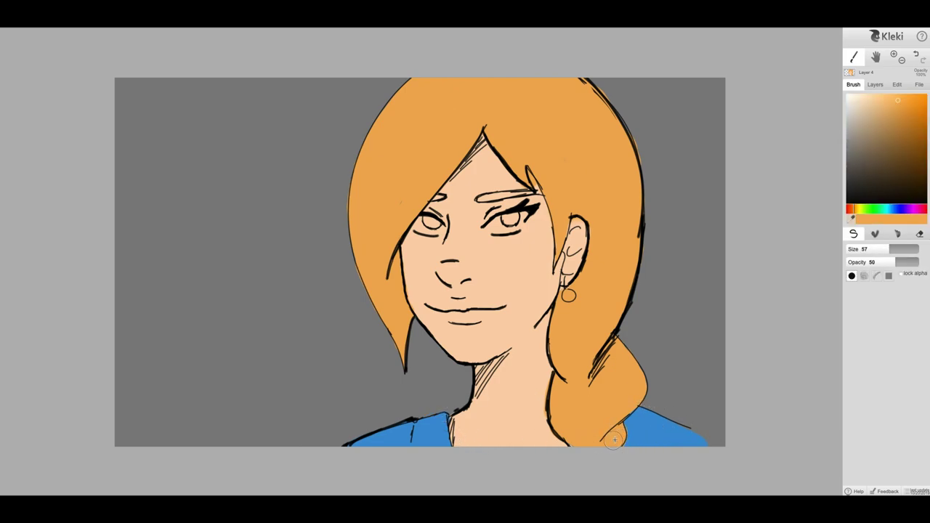
pyautogui.keyDown('alt'); pyautogui.click(641, 427); pyautogui.keyUp('alt')
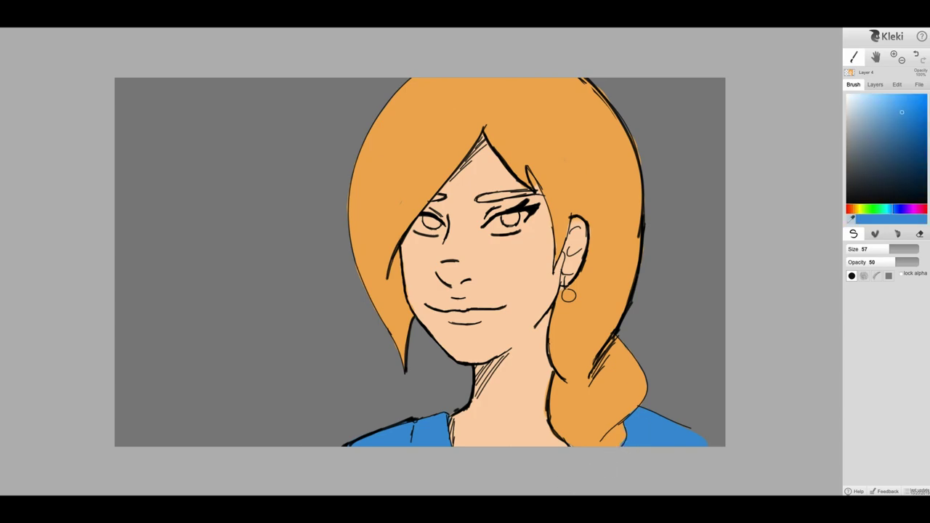
pyautogui.press('e')
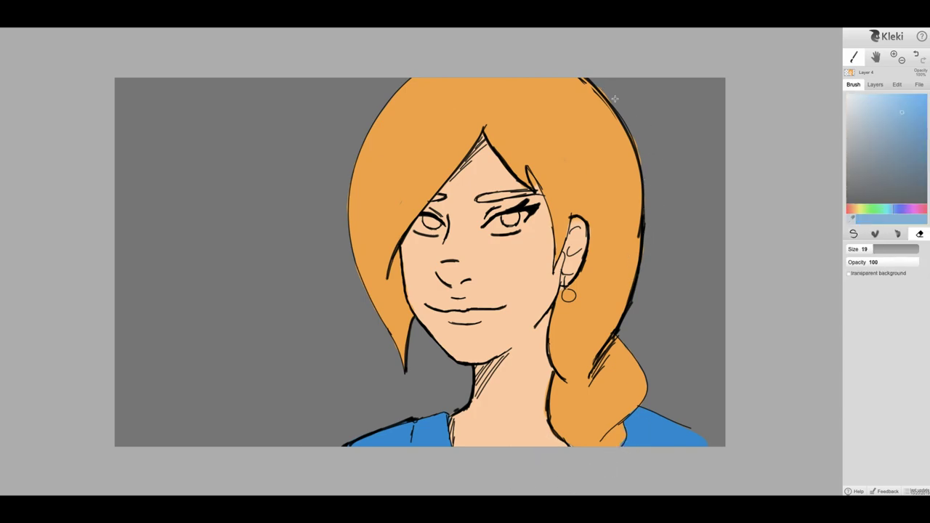
pyautogui.press('b')
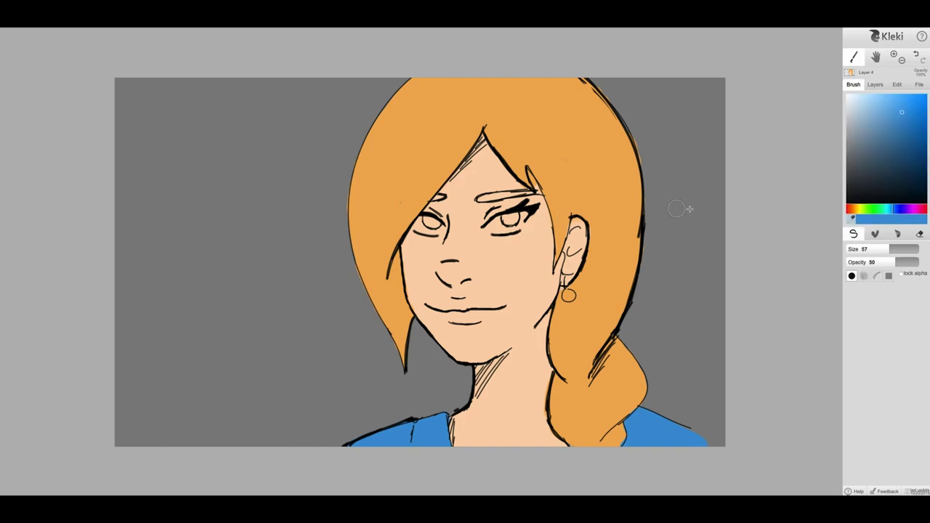
# - Pick a pale off-white with a yellowish hue and paint the whites of both eyes
pyautogui.moveTo(859, 114); pyautogui.dragTo(856, 93)
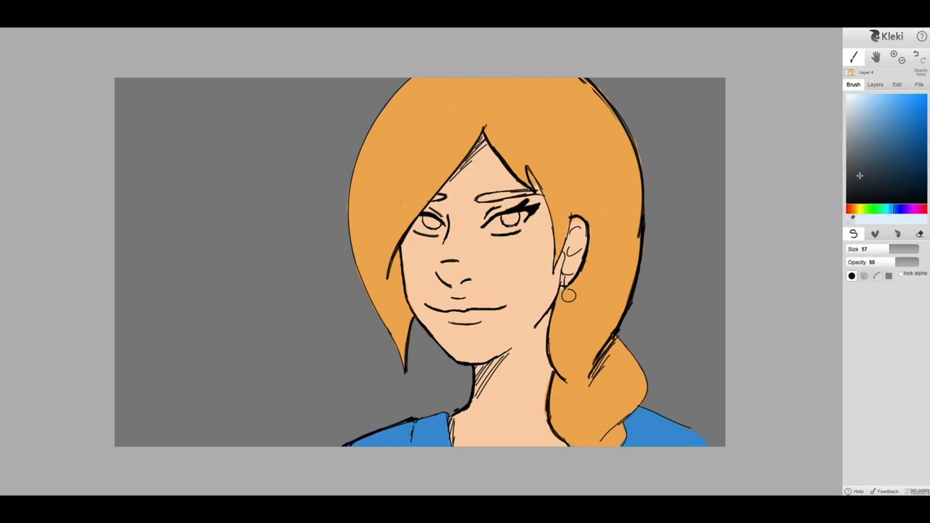
pyautogui.click(858, 209)
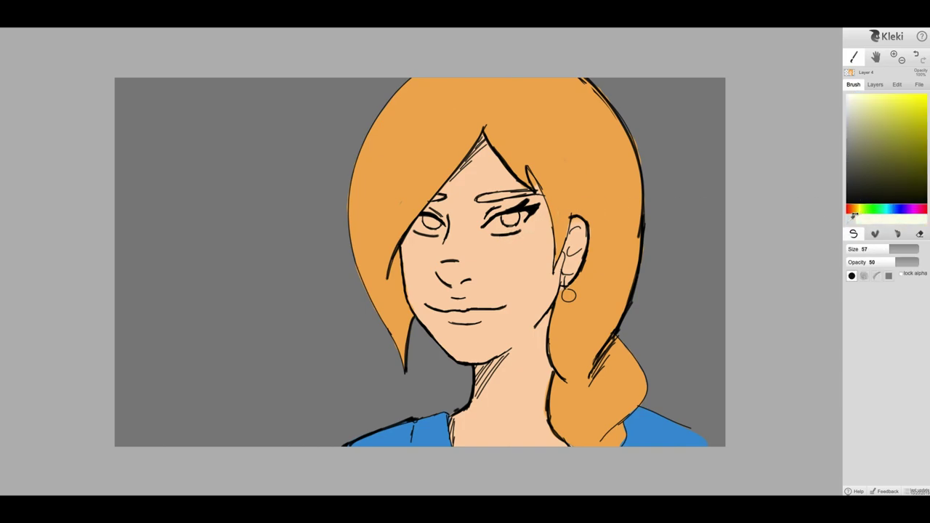
pyautogui.moveTo(421, 223); pyautogui.dragTo(435, 225)
pyautogui.moveTo(517, 223)
pyautogui.mouseDown()
pyautogui.moveTo(501, 257)
pyautogui.moveTo(528, 233)
pyautogui.mouseUp()
# - Clean up the edges of the eye whites with sampled skin and off-white colors, reducing the brush size to 19
pyautogui.keyDown('alt'); pyautogui.click(536, 223); pyautogui.keyUp('alt')
pyautogui.press(']')
pyautogui.click(529, 219)
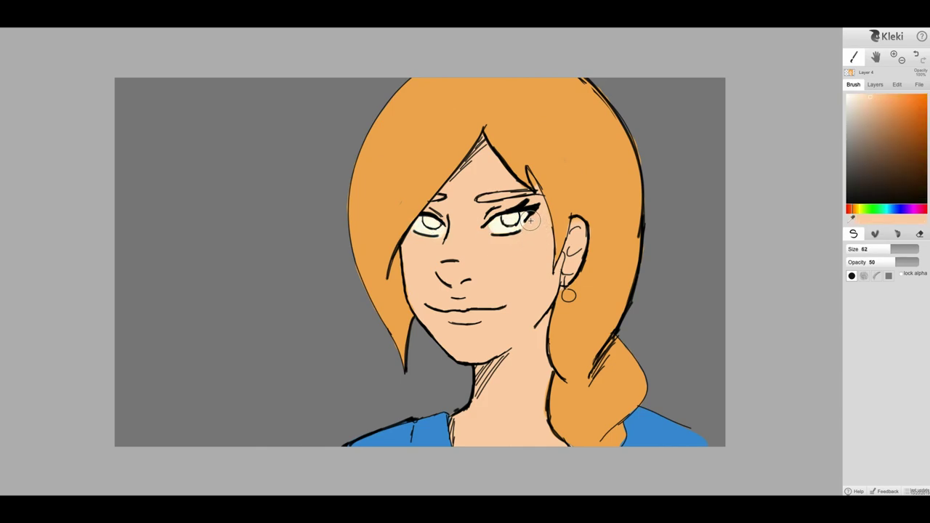
pyautogui.moveTo(874, 250); pyautogui.dragTo(866, 250)
pyautogui.keyDown('alt'); pyautogui.click(521, 221); pyautogui.keyUp('alt')
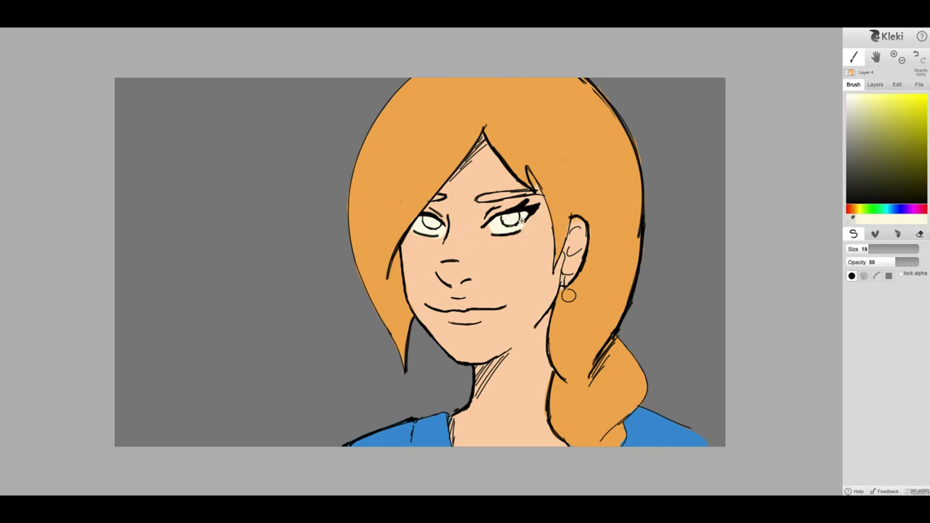
pyautogui.keyDown('alt'); pyautogui.click(523, 231); pyautogui.keyUp('alt')
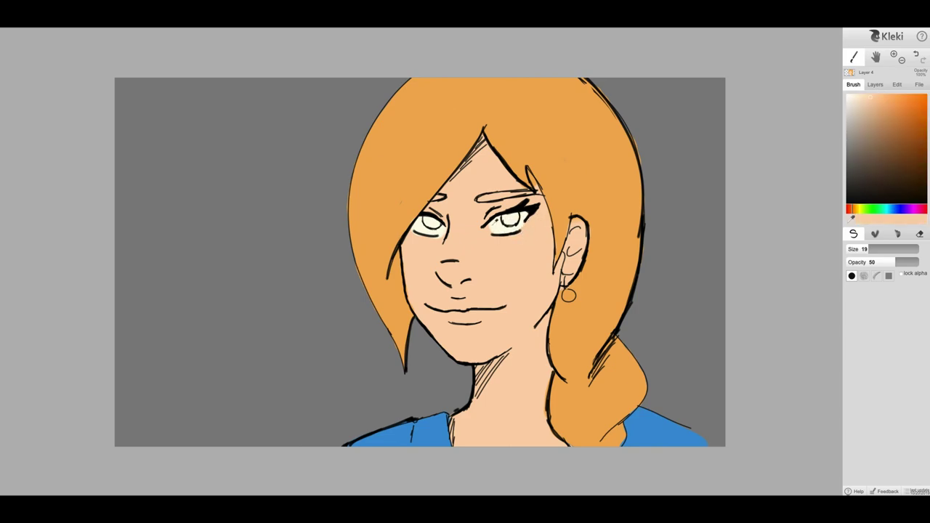
pyautogui.keyDown('alt'); pyautogui.click(495, 223); pyautogui.keyUp('alt')
pyautogui.keyDown('alt'); pyautogui.click(411, 236); pyautogui.keyUp('alt')
pyautogui.keyDown('alt'); pyautogui.click(439, 230); pyautogui.keyUp('alt')
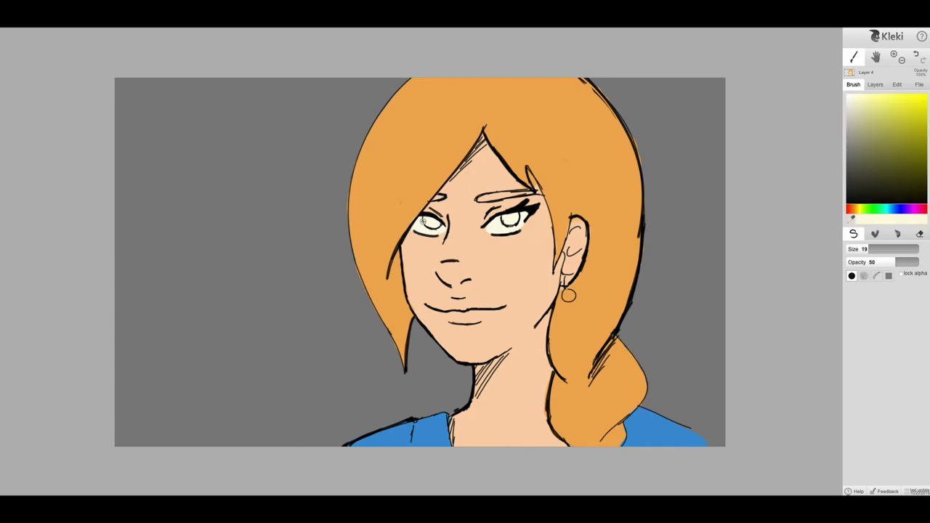
# - Touch up the hair edge and ear with sampled colors, and fill the eyebrows with the hair orange
pyautogui.keyDown('alt'); pyautogui.click(415, 211); pyautogui.keyUp('alt')
pyautogui.keyDown('alt'); pyautogui.click(576, 225); pyautogui.keyUp('alt')
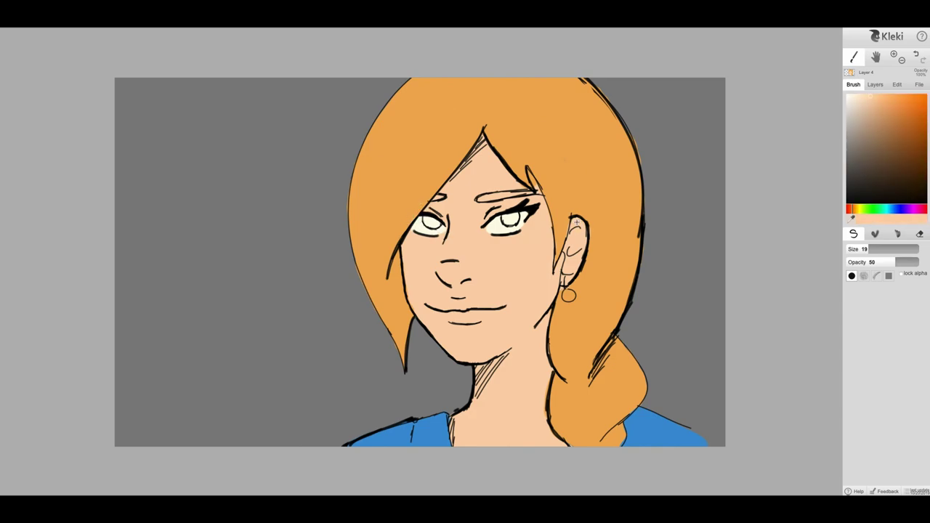
pyautogui.keyDown('alt'); pyautogui.click(584, 219); pyautogui.keyUp('alt')
pyautogui.moveTo(537, 191)
pyautogui.mouseDown()
pyautogui.moveTo(486, 196)
pyautogui.moveTo(507, 195)
pyautogui.mouseUp()
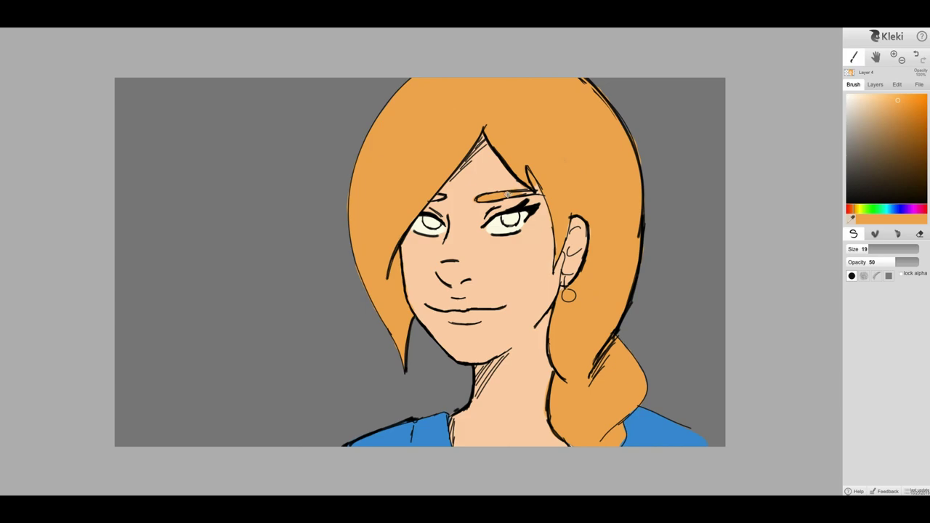
pyautogui.keyDown('alt'); pyautogui.click(541, 228); pyautogui.keyUp('alt')
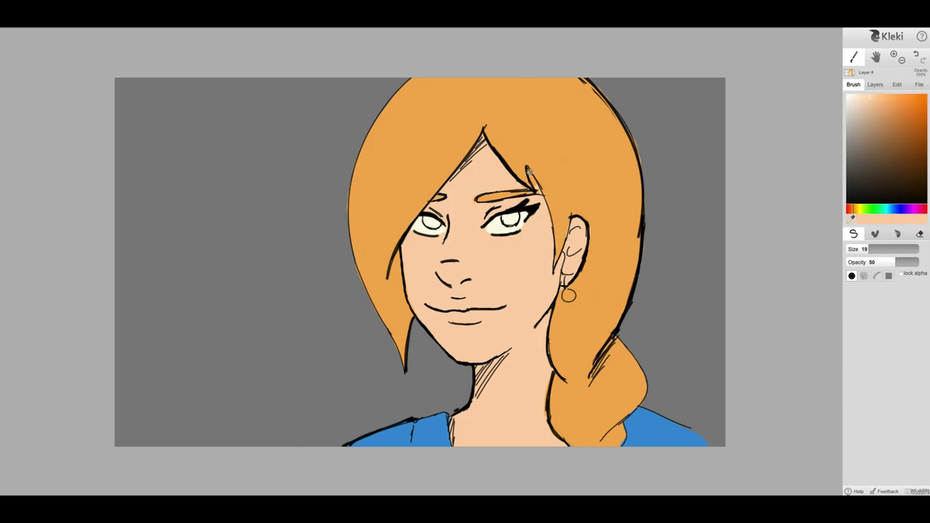
# - Add a new empty layer directly above Layer 4
pyautogui.click(875, 85)
pyautogui.click(852, 99)
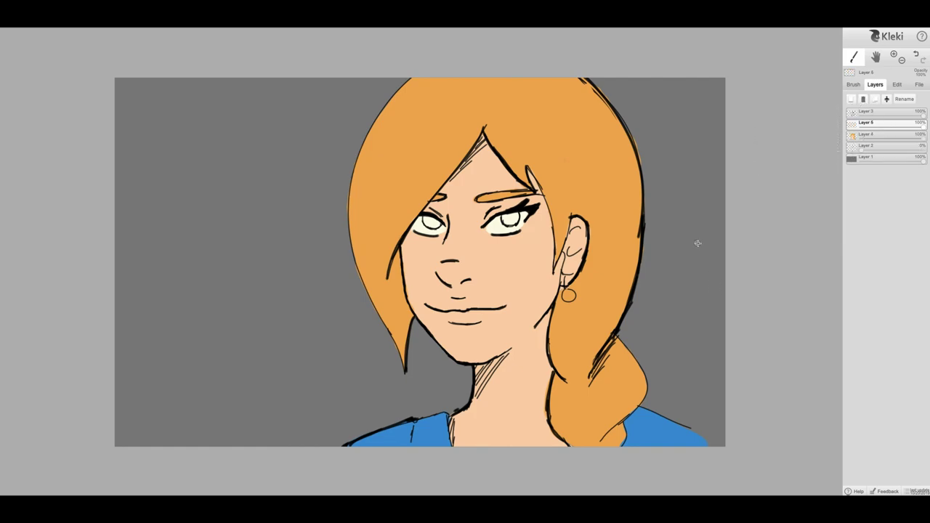
# - On Layer 4, paint both irises with the clothing blue and darken the pupils with low-opacity black
pyautogui.click(880, 136)
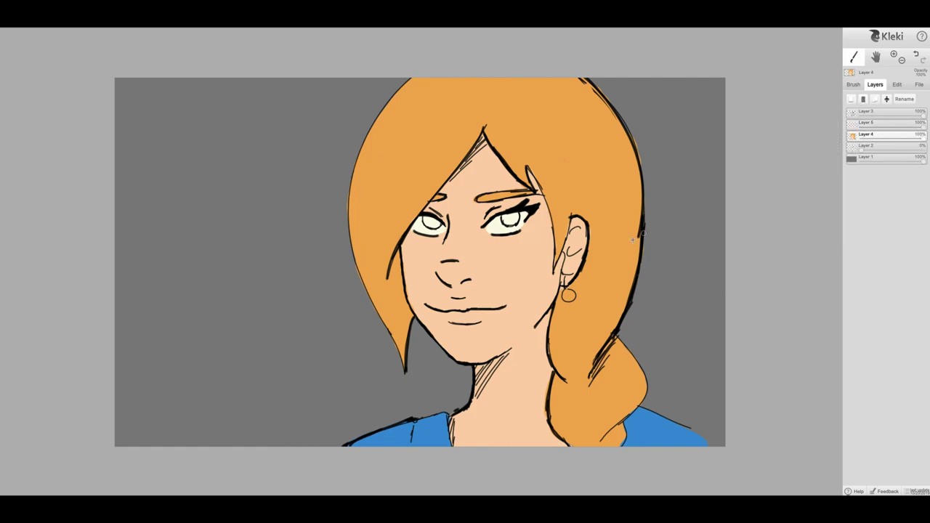
pyautogui.click(853, 85)
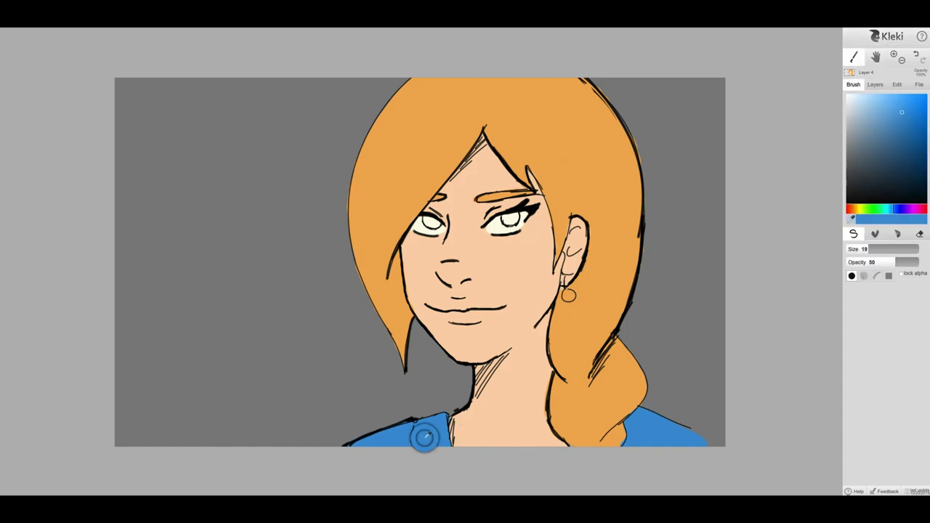
pyautogui.moveTo(512, 217); pyautogui.dragTo(509, 221)
pyautogui.moveTo(427, 220); pyautogui.dragTo(436, 222)
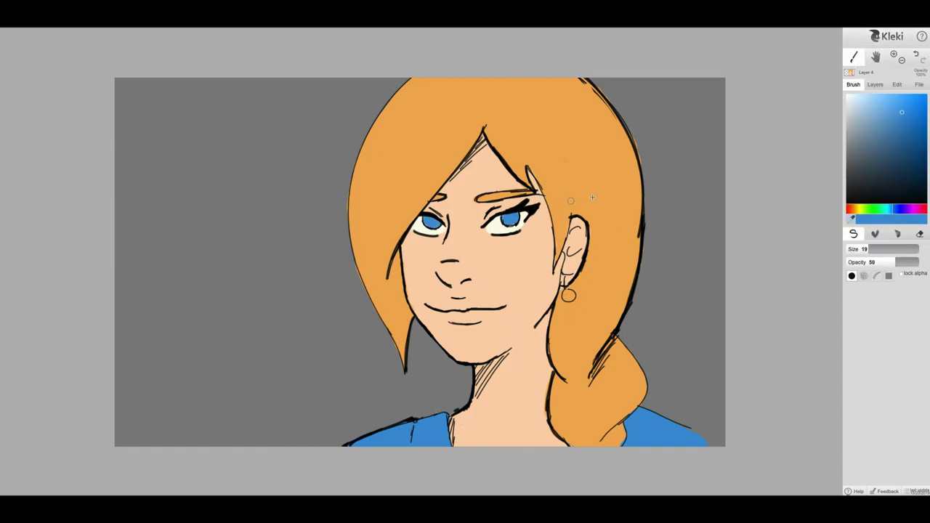
pyautogui.moveTo(852, 182); pyautogui.dragTo(829, 208)
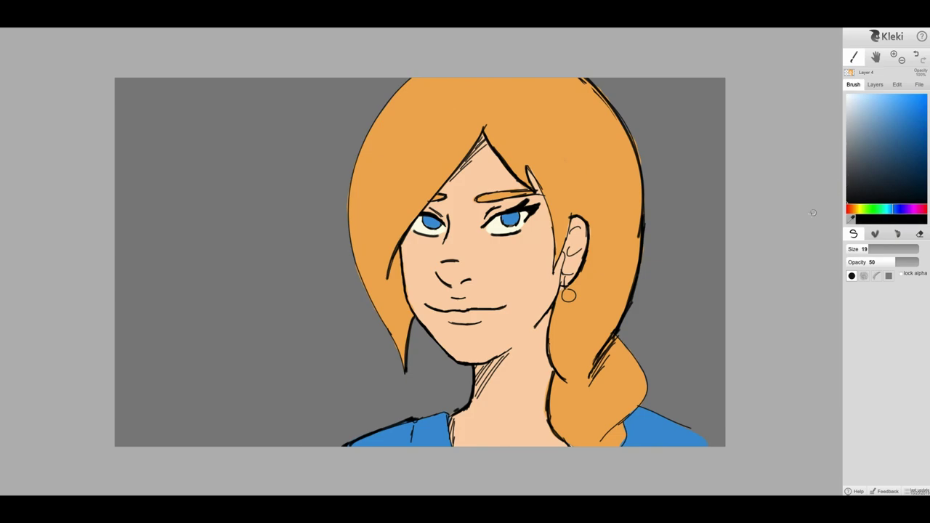
pyautogui.moveTo(884, 261); pyautogui.dragTo(869, 261)
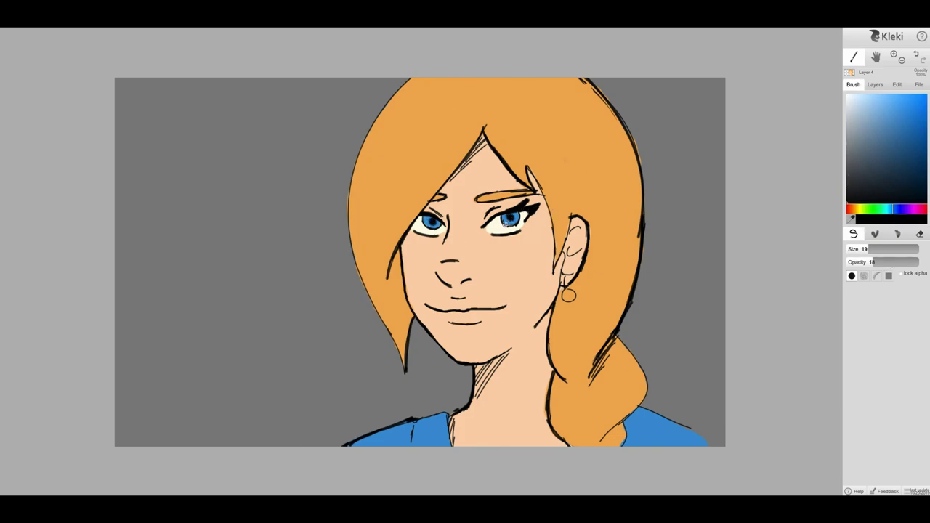
# - Make Layer 5 the active layer, and add another layer above it but undo that addition
pyautogui.click(874, 84)
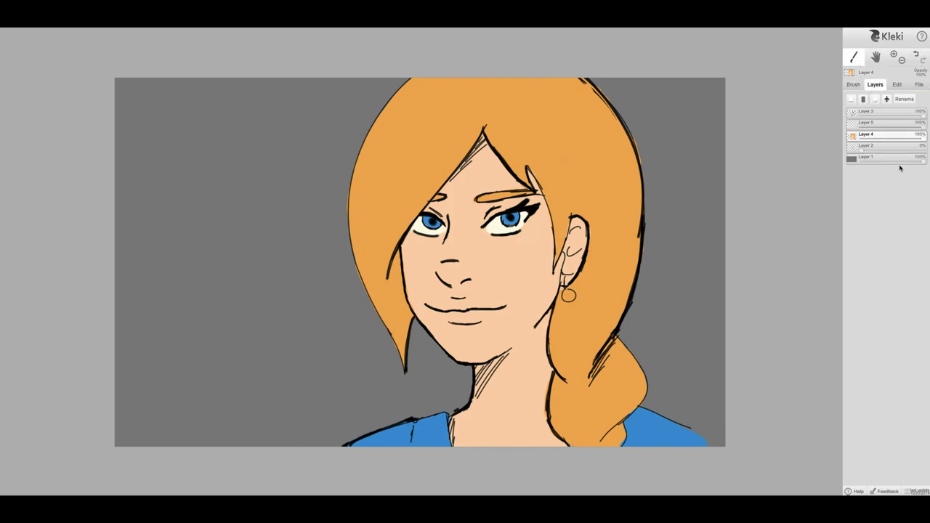
pyautogui.click(881, 125)
pyautogui.click(851, 99)
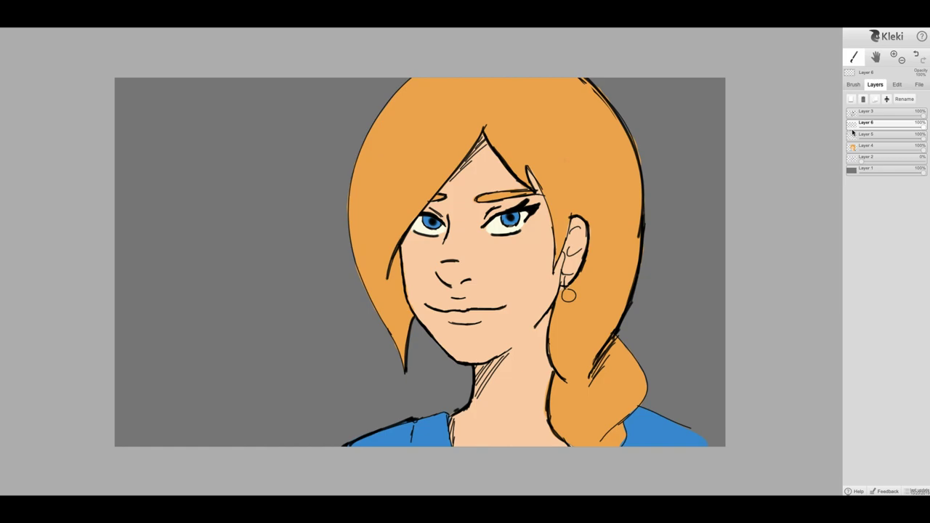
pyautogui.click(916, 55)
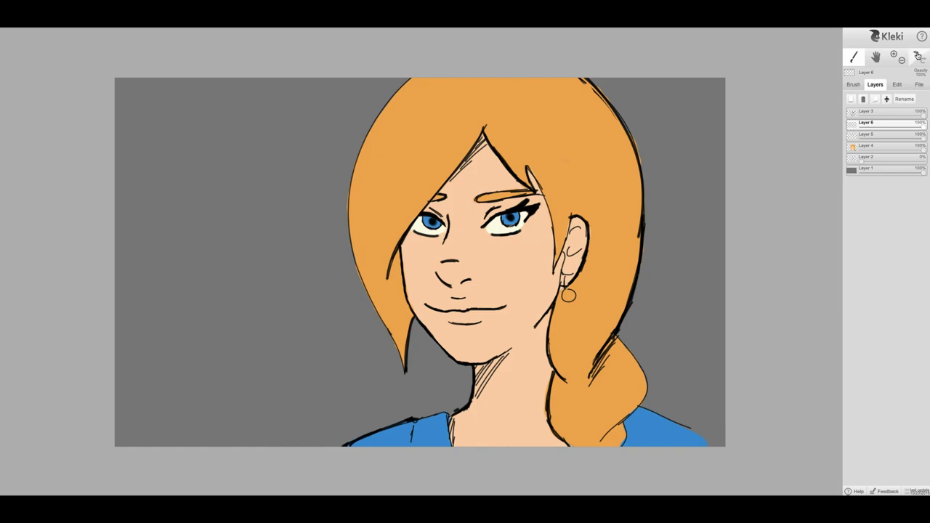
# - Switch to the blending brush and try it with black scribbles on the gray background beside the portrait, undoing each one
pyautogui.click(852, 60)
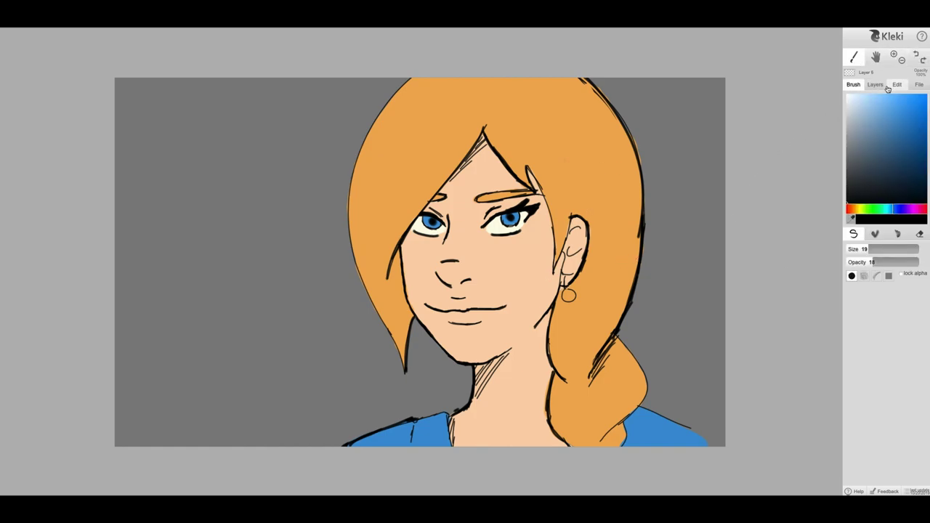
pyautogui.click(874, 233)
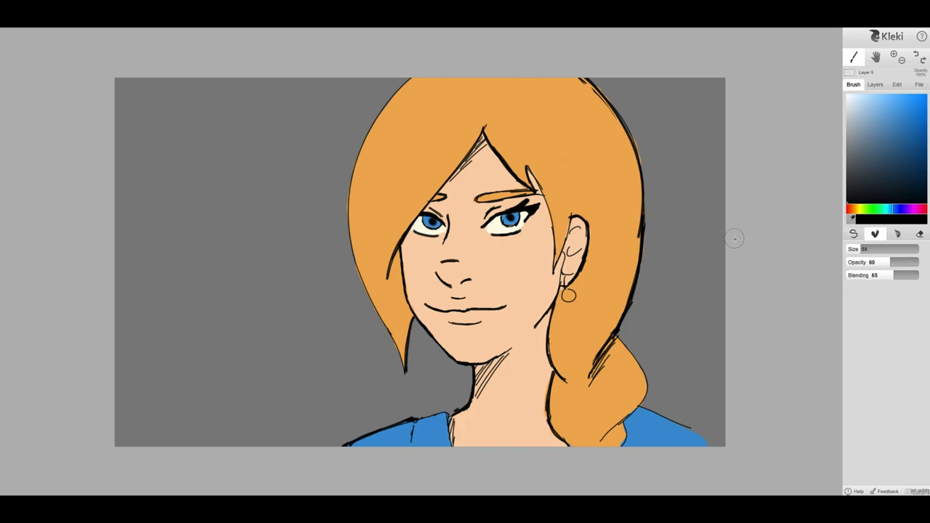
pyautogui.moveTo(262, 191)
pyautogui.mouseDown()
pyautogui.moveTo(258, 363)
pyautogui.moveTo(334, 383)
pyautogui.moveTo(338, 402)
pyautogui.moveTo(305, 305)
pyautogui.mouseUp()
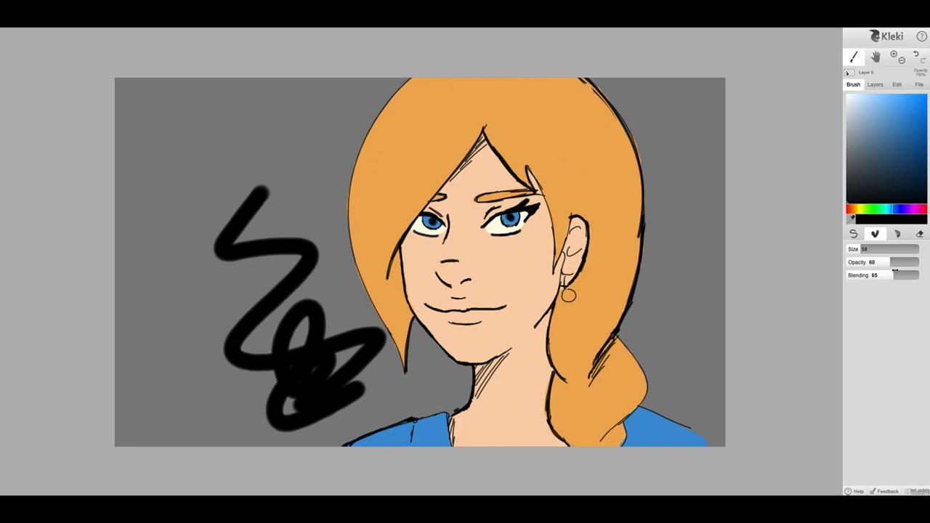
pyautogui.click(916, 56)
pyautogui.moveTo(892, 278)
pyautogui.mouseDown()
pyautogui.moveTo(904, 278)
pyautogui.moveTo(893, 278)
pyautogui.mouseUp()
pyautogui.moveTo(240, 179)
pyautogui.mouseDown()
pyautogui.moveTo(259, 225)
pyautogui.moveTo(261, 360)
pyautogui.mouseUp()
pyautogui.click(918, 54)
# - Set the brush's blending to 11, try another black scribble beside the portrait, and undo it
pyautogui.moveTo(893, 276); pyautogui.dragTo(851, 276)
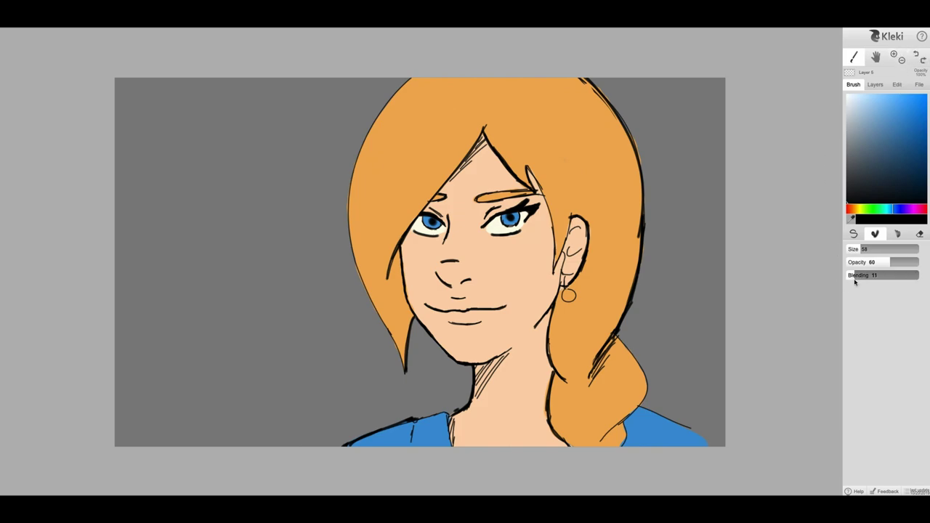
pyautogui.moveTo(259, 183); pyautogui.dragTo(298, 416)
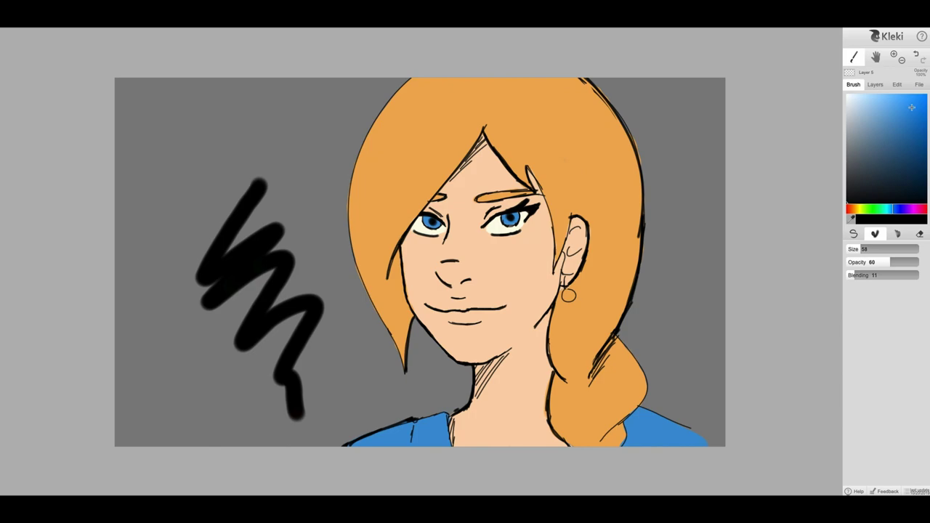
pyautogui.click(916, 57)
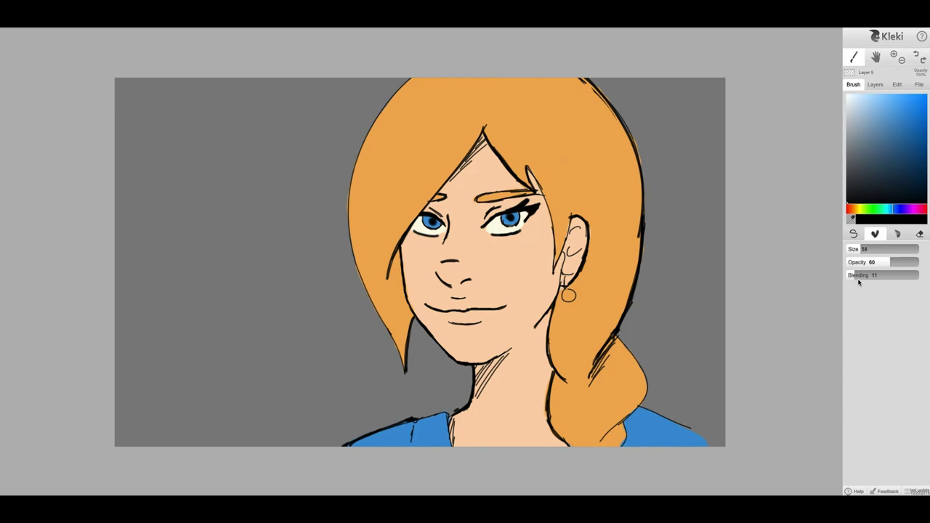
# - Switch to the sketchy brush, try it with a black scribble on the gray background beside the portrait, and undo the scribble
pyautogui.click(896, 234)
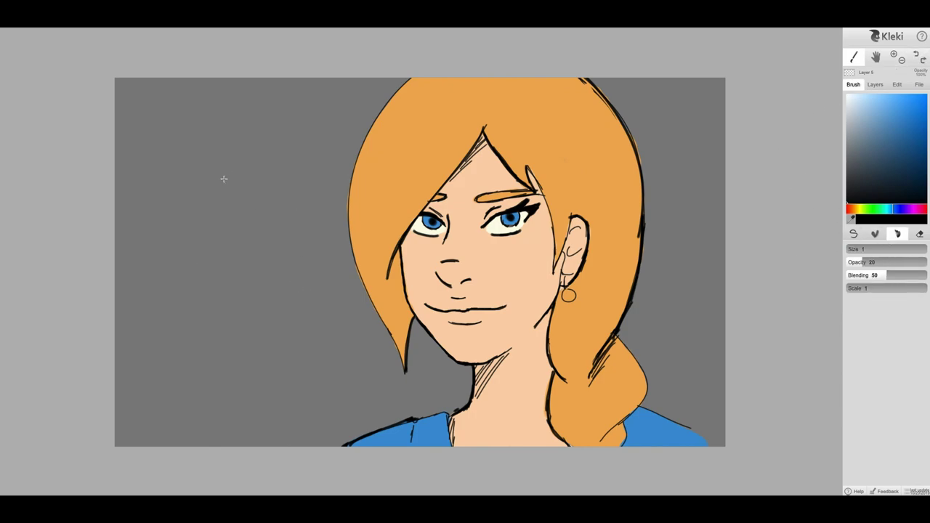
pyautogui.moveTo(230, 234)
pyautogui.mouseDown()
pyautogui.moveTo(316, 375)
pyautogui.moveTo(361, 370)
pyautogui.moveTo(352, 400)
pyautogui.moveTo(444, 399)
pyautogui.mouseUp()
pyautogui.moveTo(307, 395)
pyautogui.mouseDown()
pyautogui.moveTo(291, 371)
pyautogui.moveTo(309, 247)
pyautogui.moveTo(287, 330)
pyautogui.moveTo(342, 398)
pyautogui.mouseUp()
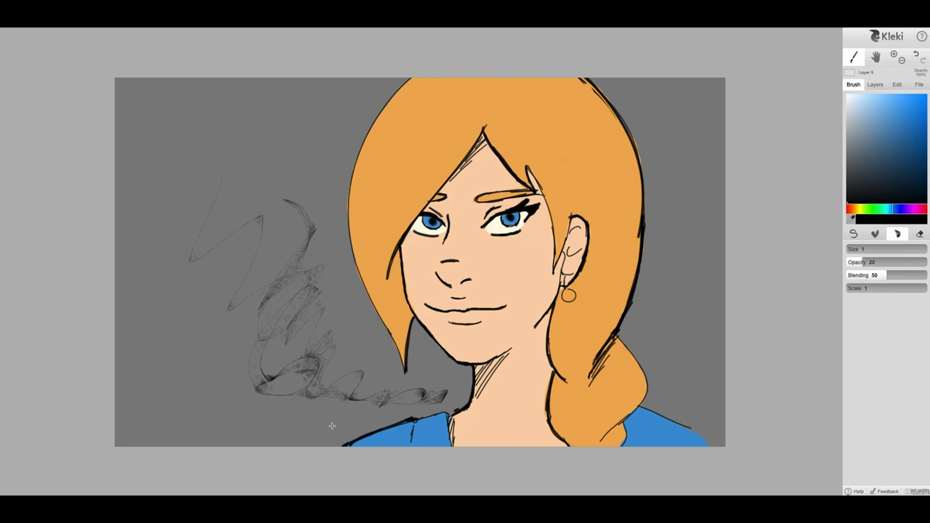
pyautogui.click(914, 56)
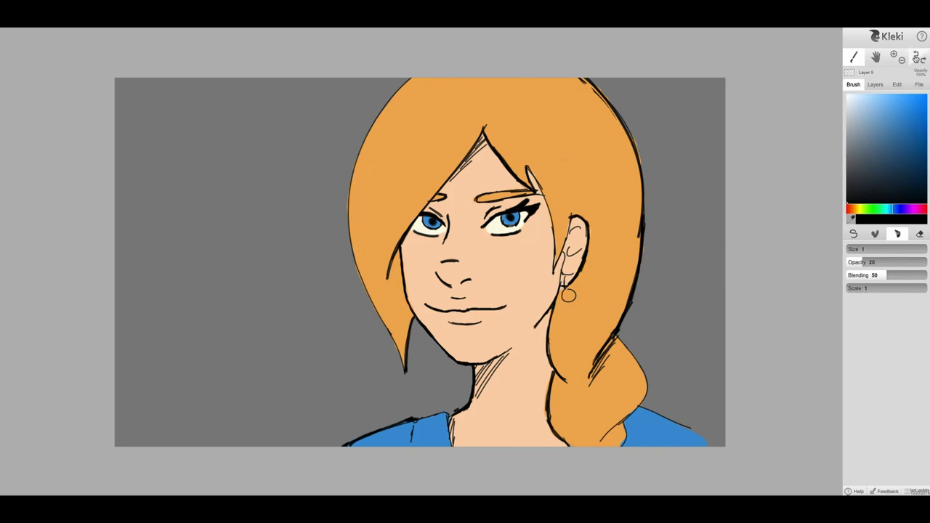
# - Add a new layer above the Layer 3 line art
pyautogui.click(873, 85)
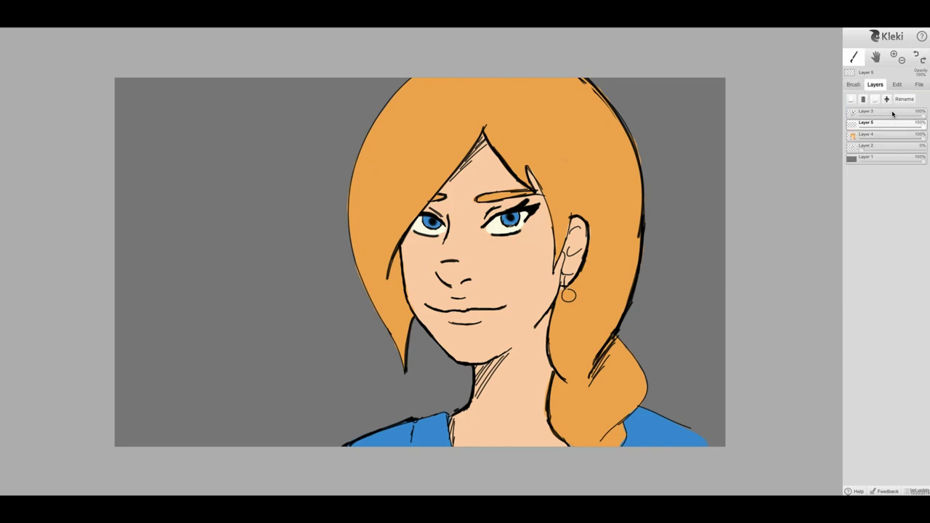
pyautogui.click(892, 114)
pyautogui.click(850, 99)
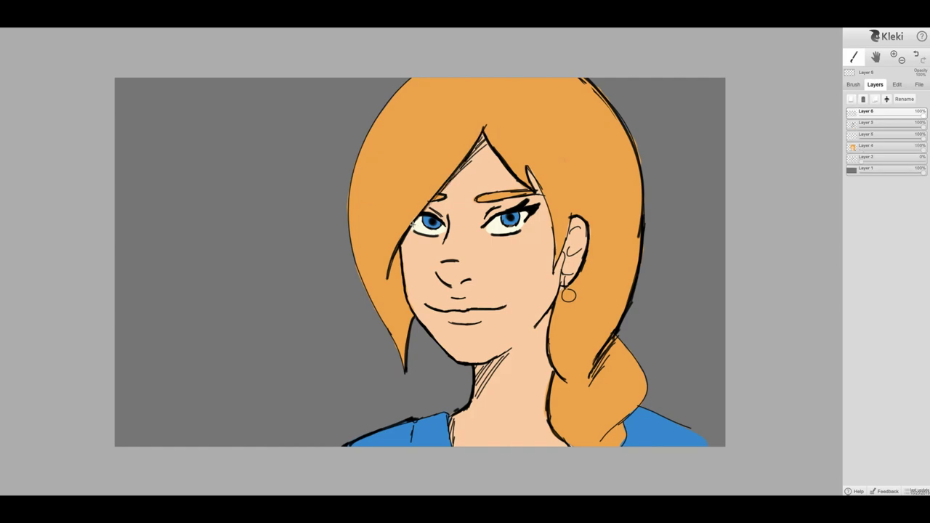
# - Thicken the hairline framing the face and the lines around the ear and jaw with black sketchy strokes on the new layer
pyautogui.moveTo(433, 206)
pyautogui.mouseDown()
pyautogui.moveTo(392, 283)
pyautogui.moveTo(413, 311)
pyautogui.moveTo(397, 251)
pyautogui.mouseUp()
pyautogui.moveTo(518, 146)
pyautogui.mouseDown()
pyautogui.moveTo(545, 215)
pyautogui.moveTo(552, 283)
pyautogui.moveTo(543, 288)
pyautogui.mouseUp()
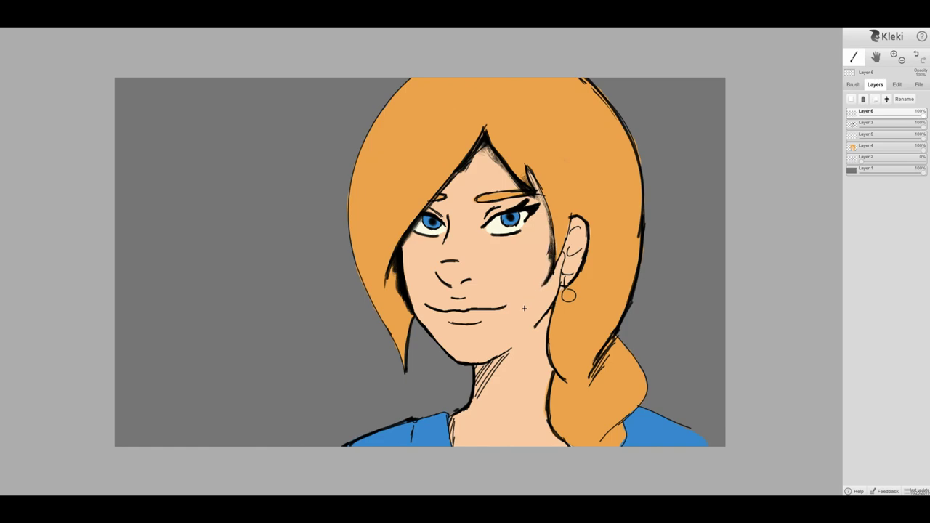
pyautogui.moveTo(571, 221); pyautogui.dragTo(536, 327)
pyautogui.moveTo(563, 286); pyautogui.dragTo(539, 326)
pyautogui.moveTo(562, 288); pyautogui.dragTo(558, 370)
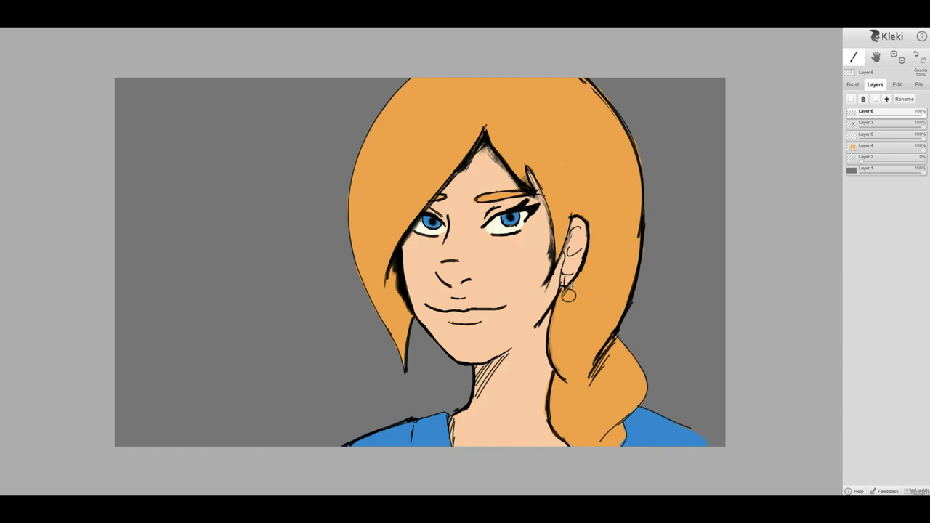
# - Add black sketchy strokes along the outer hair edge, under the chin, on the collar, the braid fold and both shoulders
pyautogui.moveTo(390, 334)
pyautogui.mouseDown()
pyautogui.moveTo(406, 376)
pyautogui.moveTo(353, 257)
pyautogui.moveTo(357, 275)
pyautogui.moveTo(369, 194)
pyautogui.mouseUp()
pyautogui.moveTo(397, 96)
pyautogui.mouseDown()
pyautogui.moveTo(359, 175)
pyautogui.moveTo(388, 97)
pyautogui.moveTo(355, 193)
pyautogui.moveTo(382, 106)
pyautogui.moveTo(354, 157)
pyautogui.moveTo(363, 164)
pyautogui.moveTo(354, 206)
pyautogui.moveTo(361, 275)
pyautogui.moveTo(352, 191)
pyautogui.moveTo(380, 320)
pyautogui.moveTo(349, 211)
pyautogui.moveTo(355, 165)
pyautogui.moveTo(374, 320)
pyautogui.mouseUp()
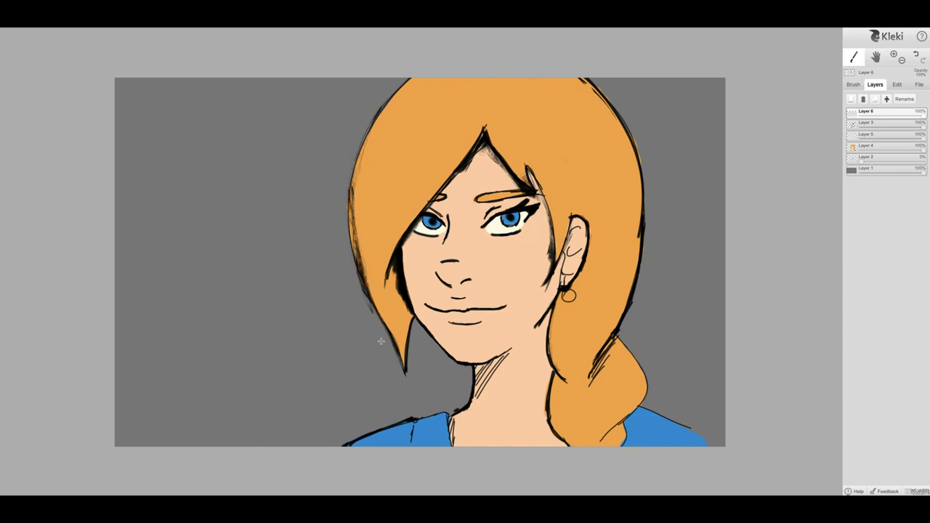
pyautogui.moveTo(476, 366)
pyautogui.mouseDown()
pyautogui.moveTo(467, 414)
pyautogui.moveTo(475, 401)
pyautogui.moveTo(459, 434)
pyautogui.moveTo(446, 427)
pyautogui.moveTo(450, 454)
pyautogui.mouseUp()
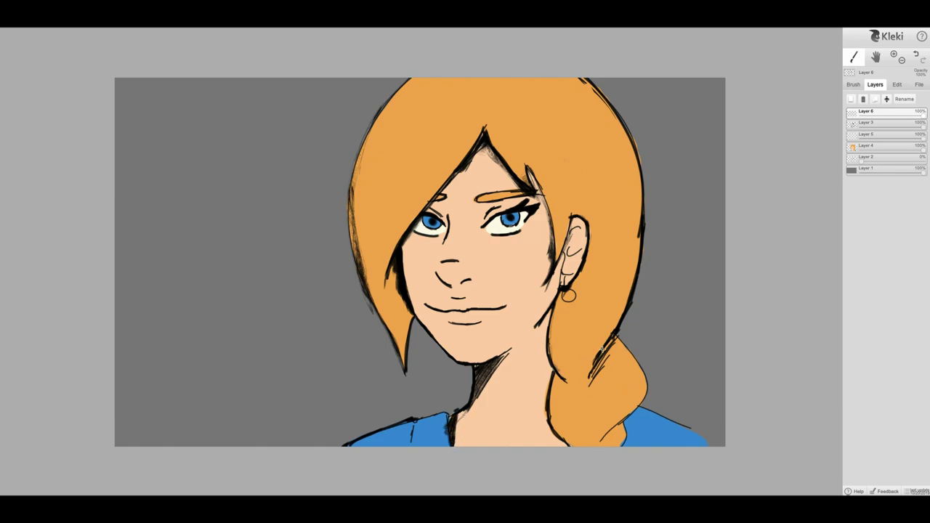
pyautogui.moveTo(610, 340); pyautogui.dragTo(584, 391)
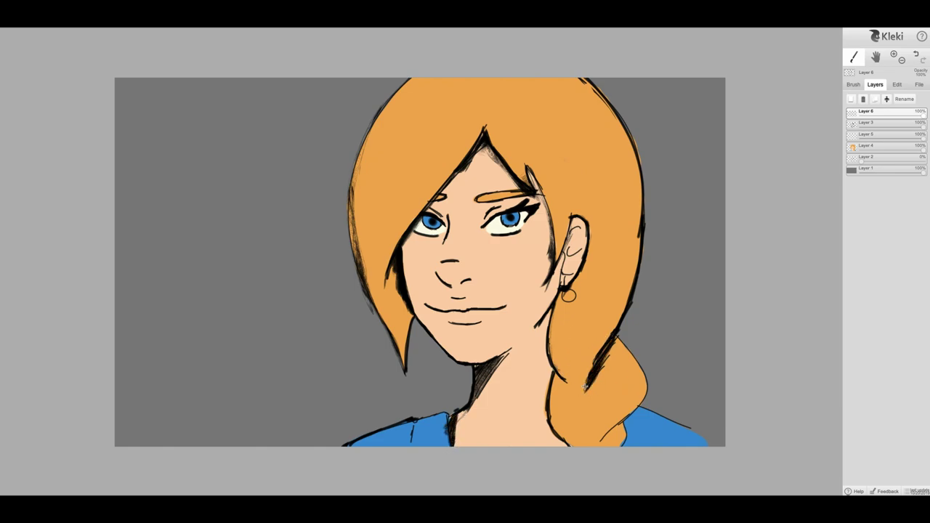
pyautogui.moveTo(641, 411); pyautogui.dragTo(712, 444)
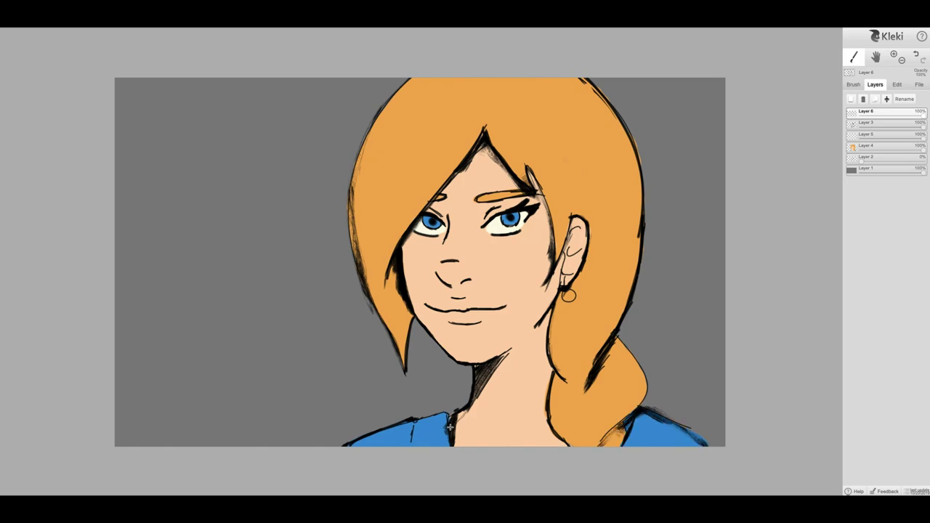
pyautogui.moveTo(424, 421); pyautogui.dragTo(412, 429)
# - Make Layer 5 active, switch to the pen brush, sample the face's skin tone, and shift it to a deeper orange for shading
pyautogui.click(872, 148)
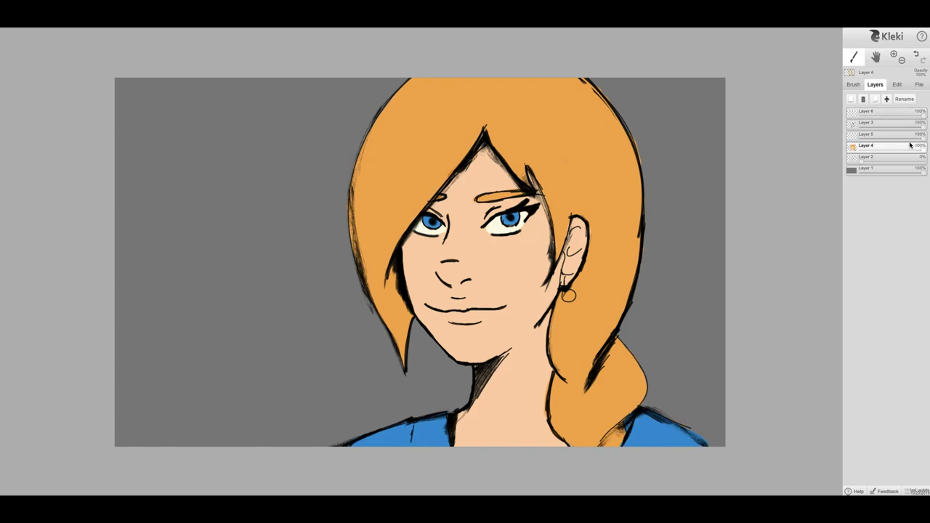
pyautogui.click(879, 114)
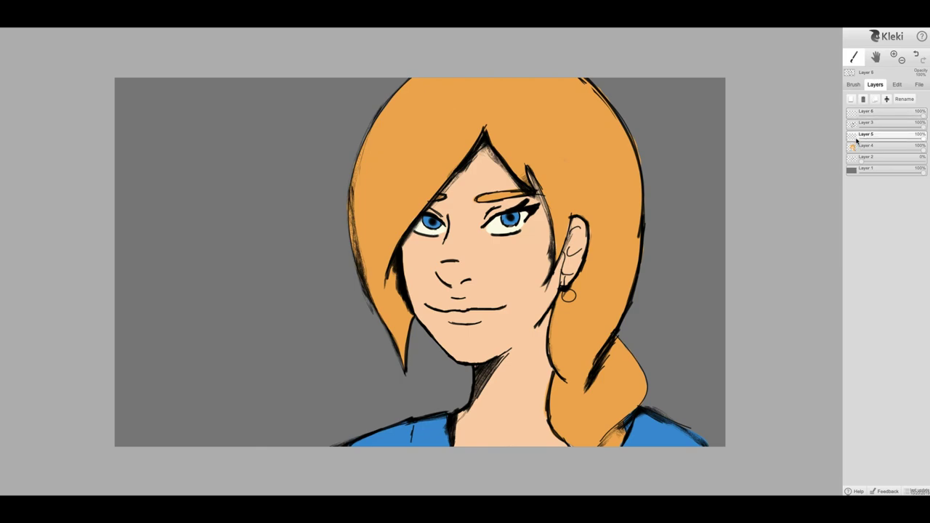
pyautogui.click(854, 85)
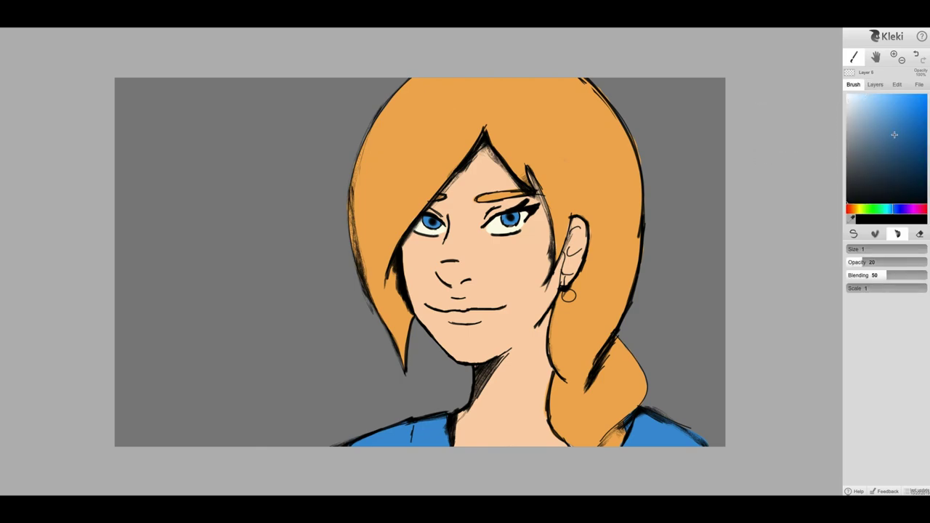
pyautogui.click(854, 233)
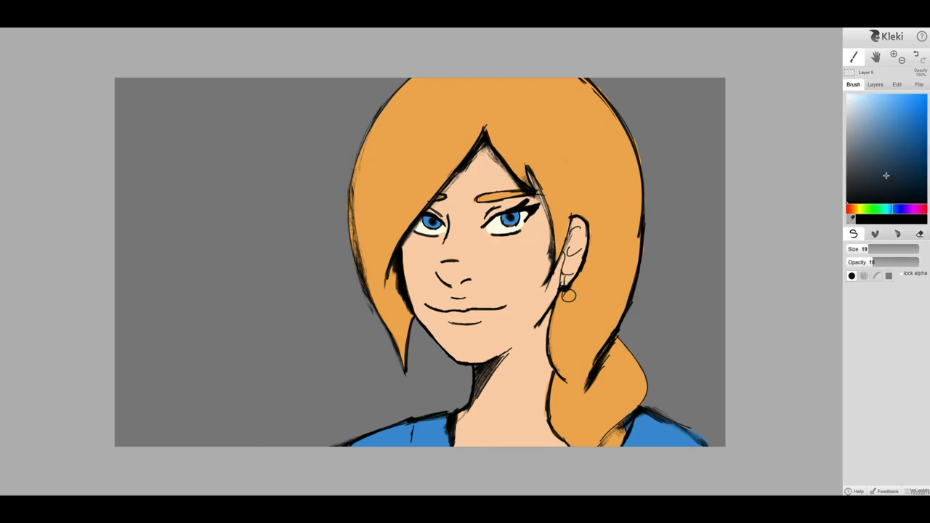
pyautogui.moveTo(871, 210); pyautogui.dragTo(862, 212)
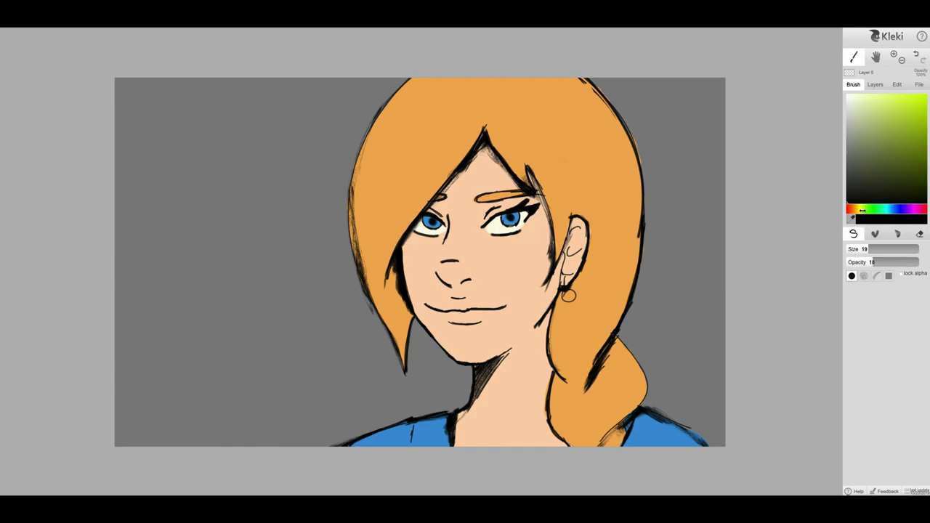
pyautogui.click(514, 256)
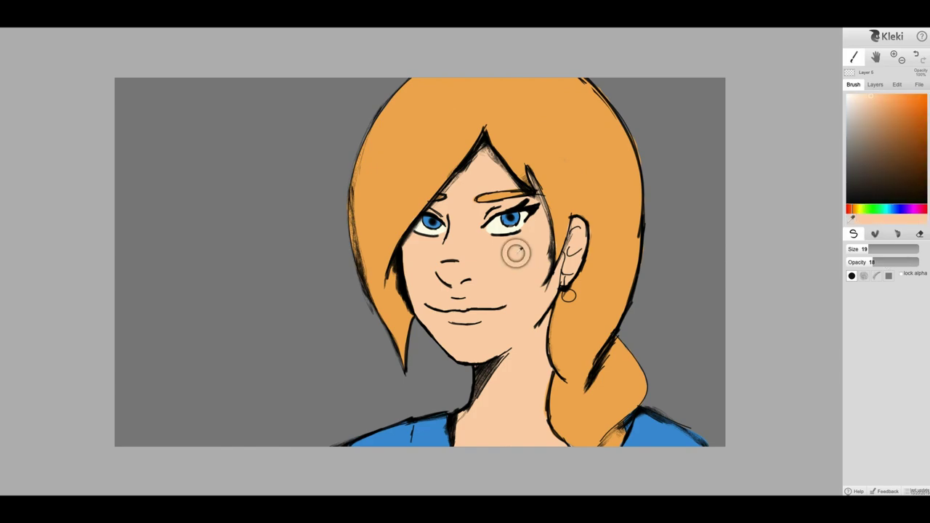
pyautogui.click(887, 108)
pyautogui.moveTo(889, 102); pyautogui.dragTo(897, 103)
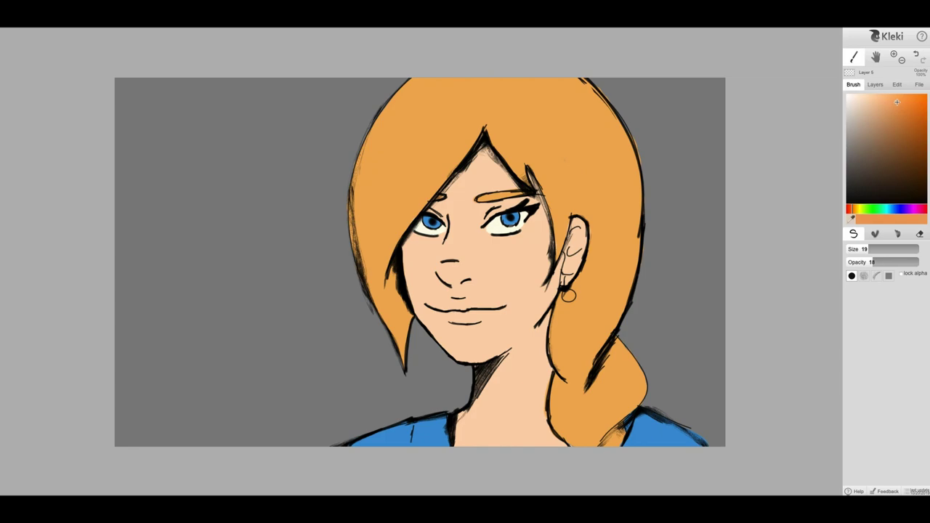
# - Try orange shading strokes on the cheek, lowering the opacity to 8 for the second attempt, and undo both
pyautogui.moveTo(520, 254); pyautogui.dragTo(494, 285)
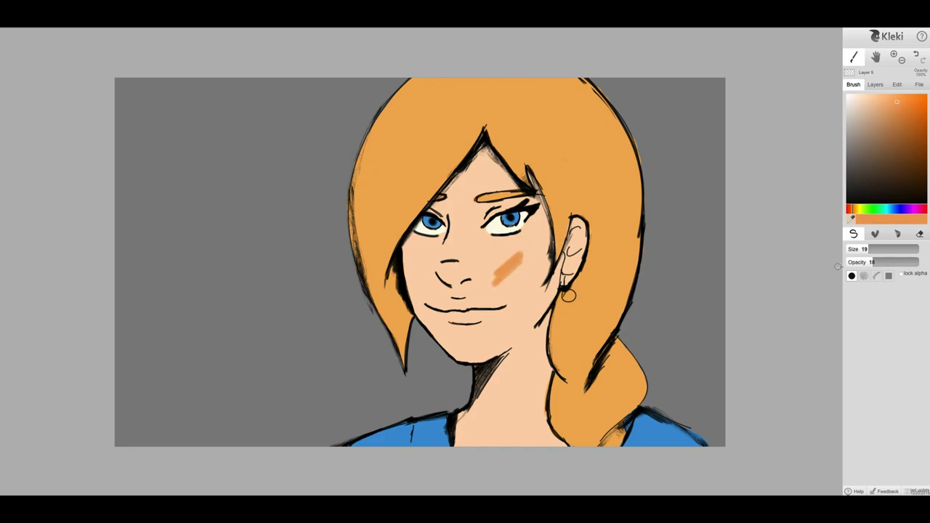
pyautogui.click(916, 56)
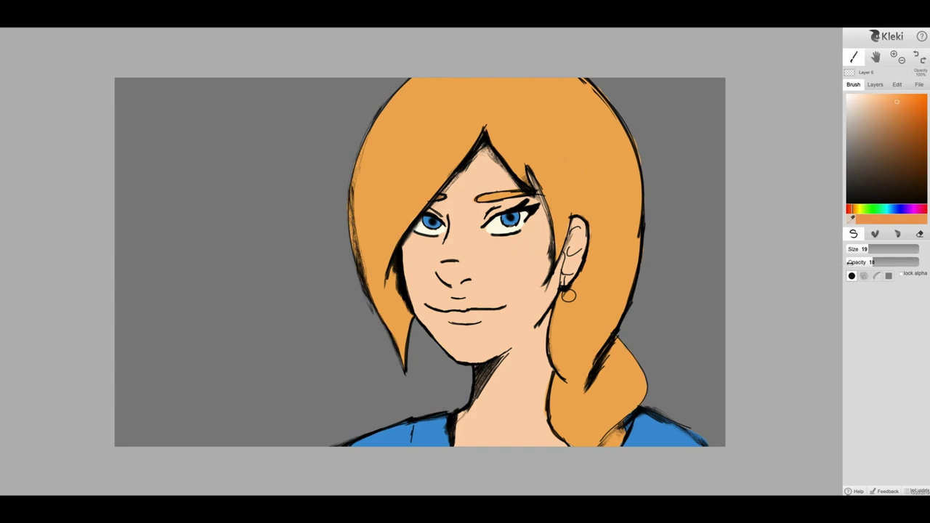
pyautogui.moveTo(542, 242)
pyautogui.mouseDown()
pyautogui.moveTo(486, 282)
pyautogui.moveTo(491, 297)
pyautogui.mouseUp()
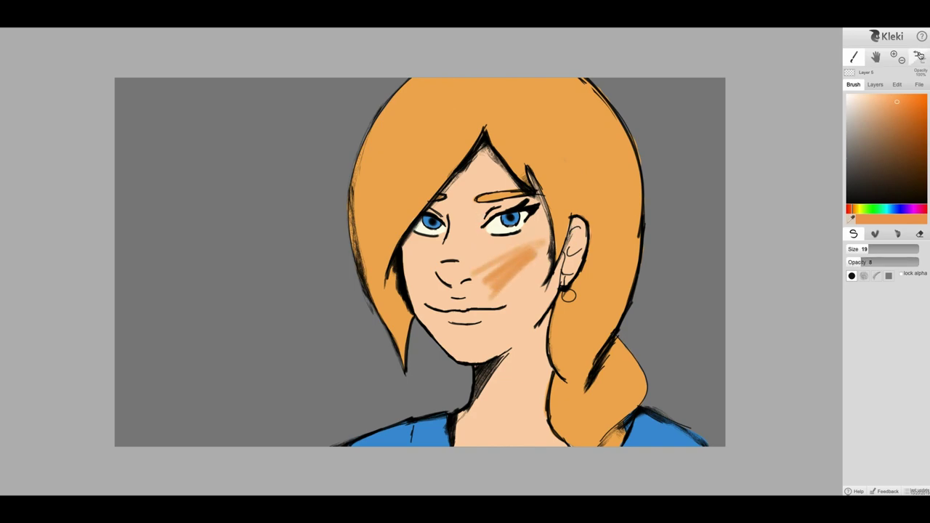
pyautogui.click(917, 55)
# - Set the brush size to 33 and, at opacity 8, shade the forehead along the hair, the eye sockets and the nose
pyautogui.click(880, 249)
pyautogui.moveTo(482, 150); pyautogui.dragTo(406, 248)
pyautogui.moveTo(436, 213); pyautogui.dragTo(448, 207)
pyautogui.moveTo(506, 203)
pyautogui.mouseDown()
pyautogui.moveTo(490, 214)
pyautogui.moveTo(517, 201)
pyautogui.mouseUp()
pyautogui.moveTo(442, 270)
pyautogui.mouseDown()
pyautogui.moveTo(446, 283)
pyautogui.moveTo(468, 278)
pyautogui.moveTo(452, 269)
pyautogui.moveTo(465, 270)
pyautogui.mouseUp()
# - Lower the eraser's opacity to 48 and refine the shading under the nose by alternating between eraser and orange brush
pyautogui.press('e')
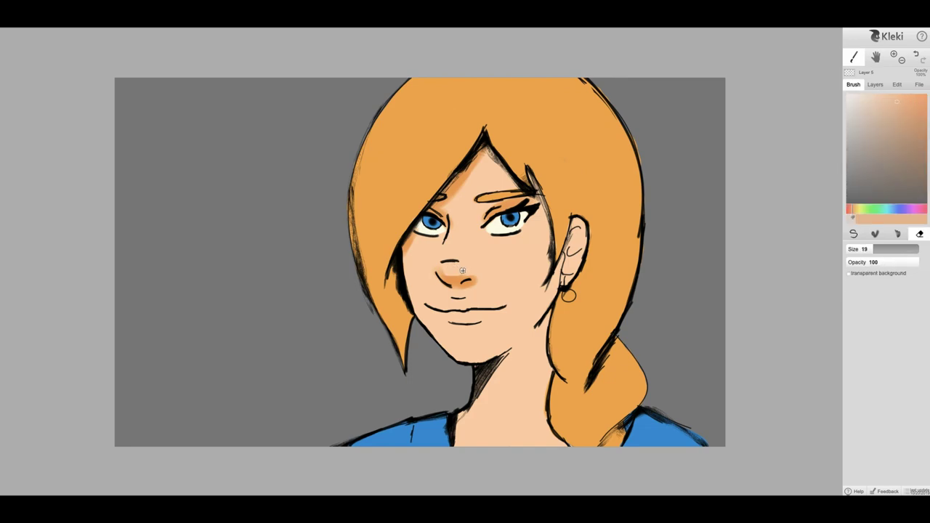
pyautogui.moveTo(907, 262); pyautogui.dragTo(887, 262)
pyautogui.press('b')
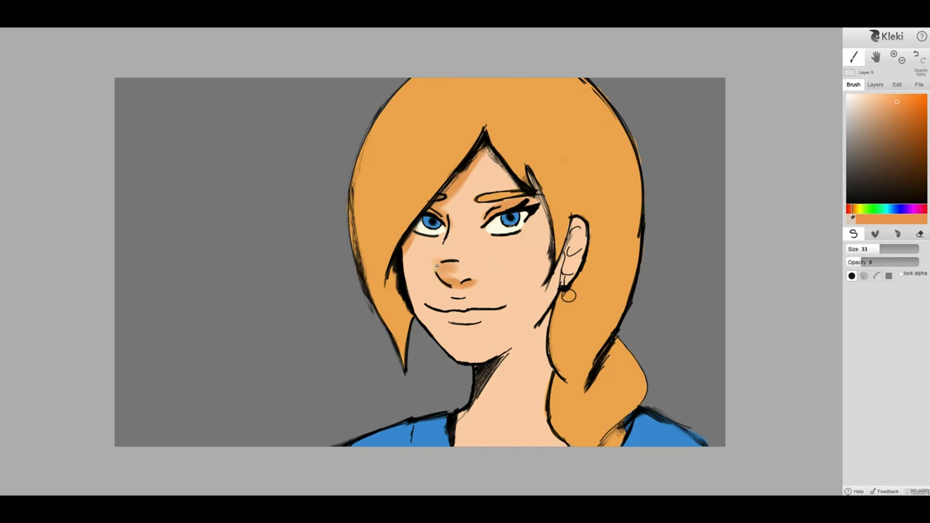
pyautogui.press('e')
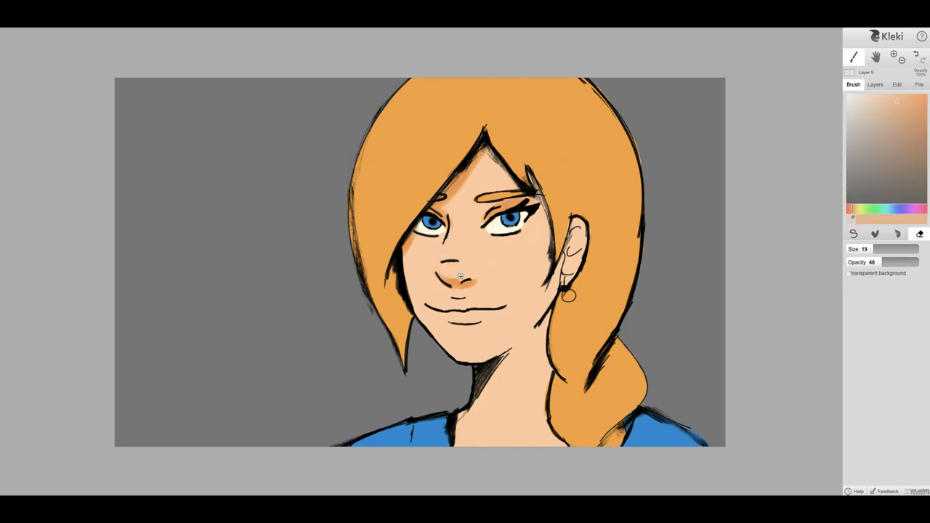
pyautogui.press('b')
pyautogui.press('e')
pyautogui.press('b')
pyautogui.moveTo(481, 272)
pyautogui.mouseDown()
pyautogui.moveTo(455, 288)
pyautogui.moveTo(463, 282)
pyautogui.mouseUp()
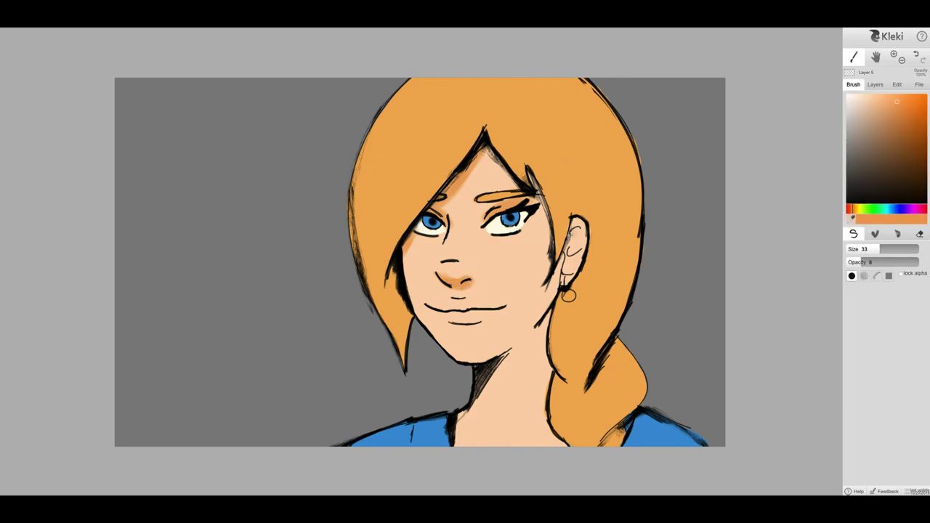
# - Shade both sides of the neck with orange, along the braid and beneath the chin, tidying the edges with the eraser
pyautogui.moveTo(532, 338)
pyautogui.mouseDown()
pyautogui.moveTo(551, 370)
pyautogui.moveTo(538, 407)
pyautogui.moveTo(561, 443)
pyautogui.mouseUp()
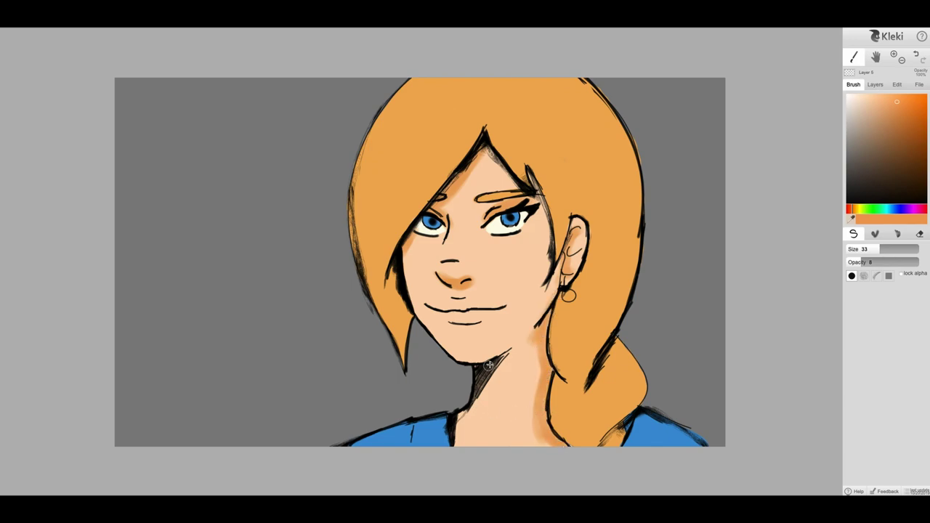
pyautogui.moveTo(502, 356)
pyautogui.mouseDown()
pyautogui.moveTo(458, 421)
pyautogui.moveTo(455, 406)
pyautogui.moveTo(491, 389)
pyautogui.moveTo(469, 415)
pyautogui.mouseUp()
pyautogui.press('e')
pyautogui.press('b')
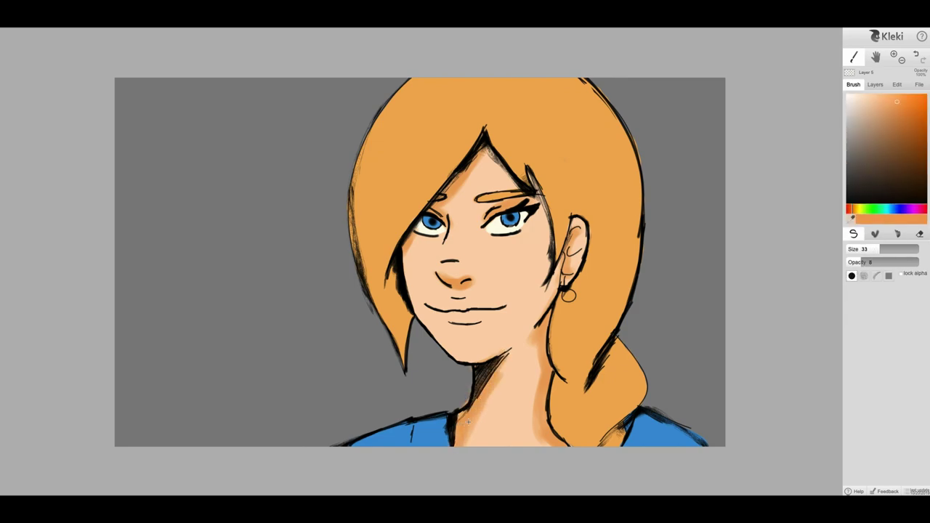
# - Shade beneath the mouth around the lower lip with orange and clean up the edges with the eraser
pyautogui.moveTo(496, 351)
pyautogui.mouseDown()
pyautogui.moveTo(475, 327)
pyautogui.moveTo(450, 326)
pyautogui.moveTo(480, 324)
pyautogui.moveTo(448, 334)
pyautogui.mouseUp()
pyautogui.press('e')
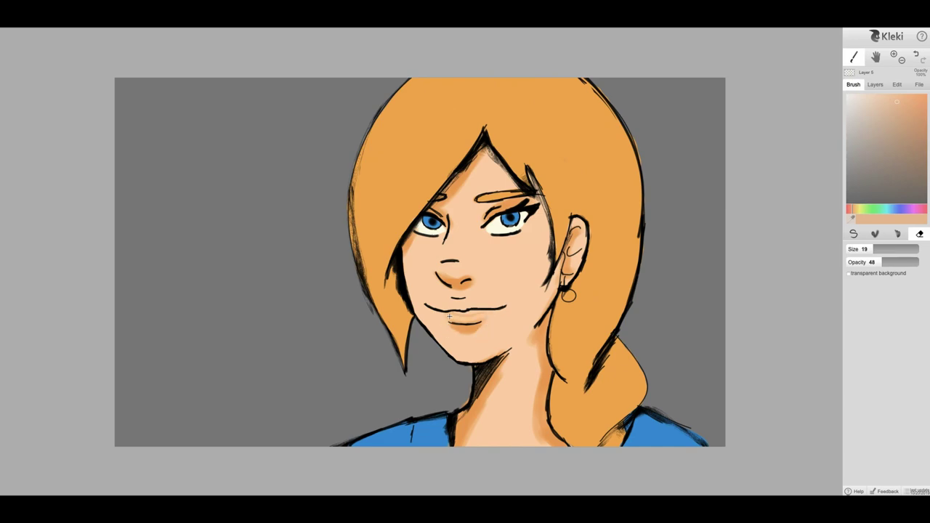
pyautogui.press('b')
# - Extend the orange shading along the jaw and neck, and trim the neck shadow's edge with the eraser at size 41
pyautogui.moveTo(512, 341); pyautogui.dragTo(550, 443)
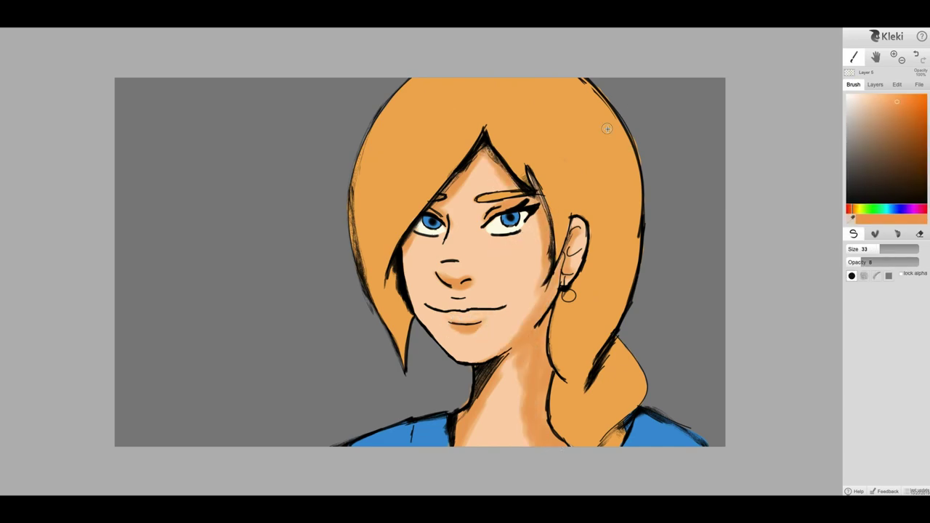
pyautogui.moveTo(507, 362); pyautogui.dragTo(521, 347)
pyautogui.press('e')
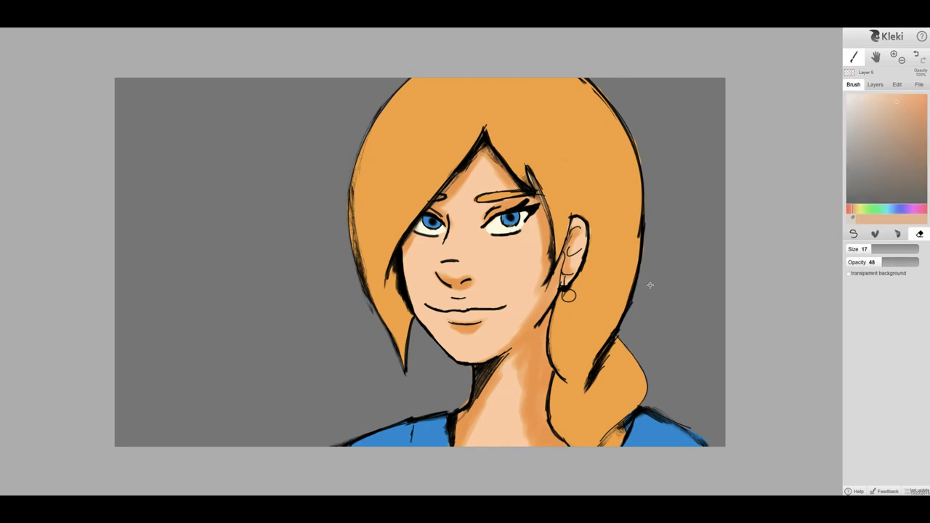
pyautogui.moveTo(868, 251); pyautogui.dragTo(880, 251)
pyautogui.moveTo(518, 362); pyautogui.dragTo(528, 439)
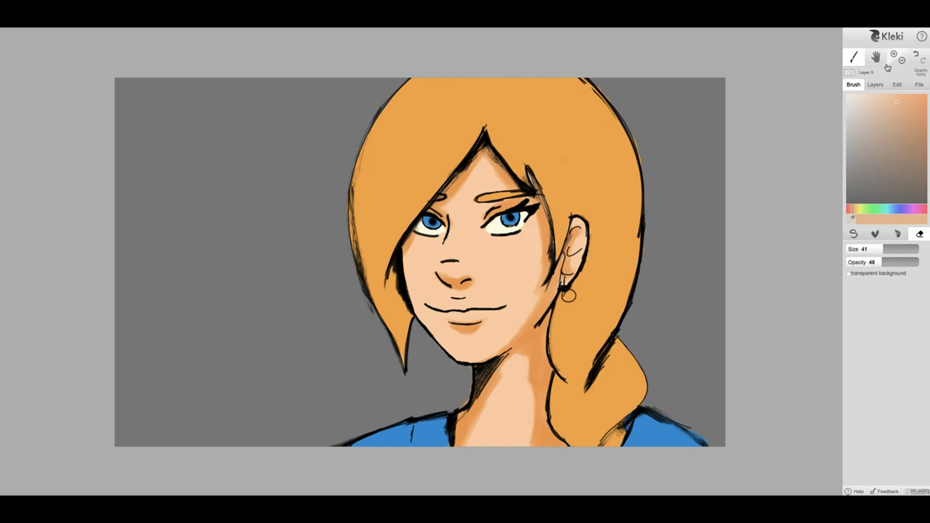
# - Apply a Brightness/Contrast adjustment to Layer 5 with brightness set to 51
pyautogui.click(875, 85)
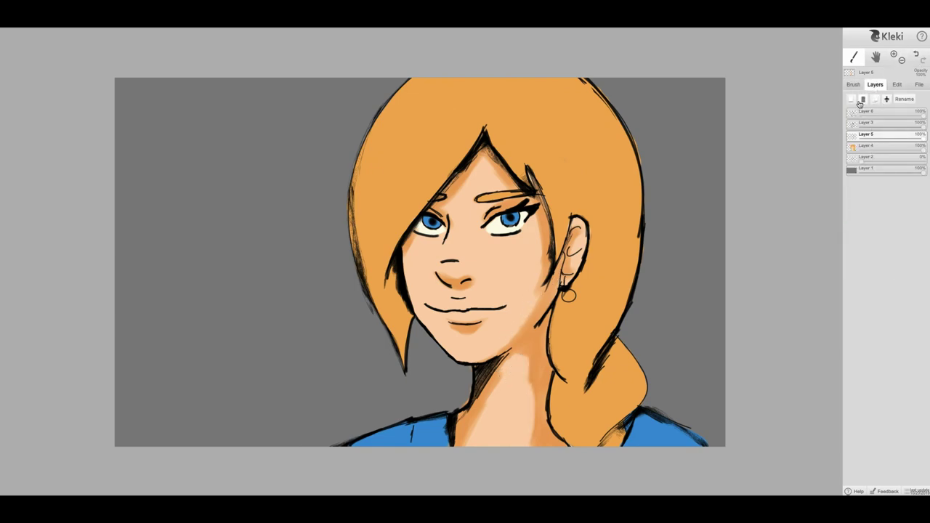
pyautogui.click(896, 85)
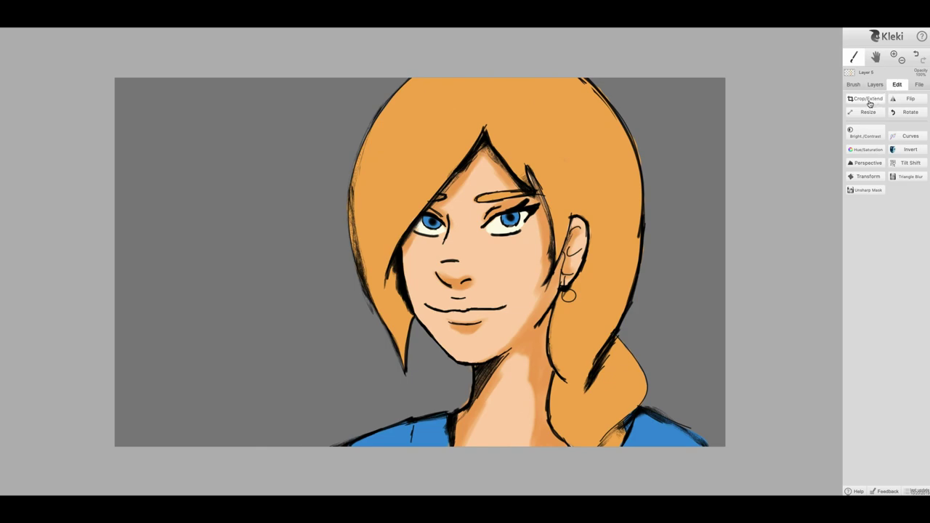
pyautogui.click(871, 136)
pyautogui.moveTo(461, 209)
pyautogui.mouseDown()
pyautogui.moveTo(468, 212)
pyautogui.moveTo(467, 199)
pyautogui.mouseUp()
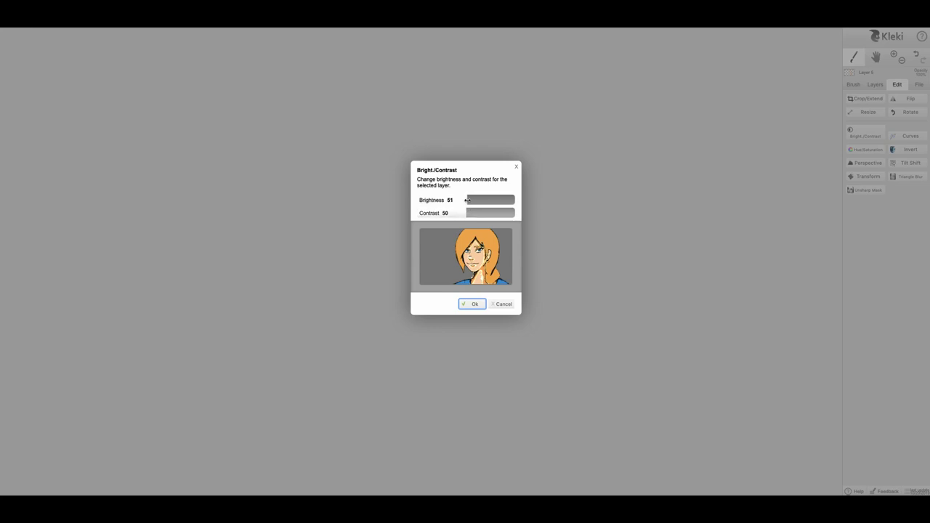
pyautogui.click(474, 304)
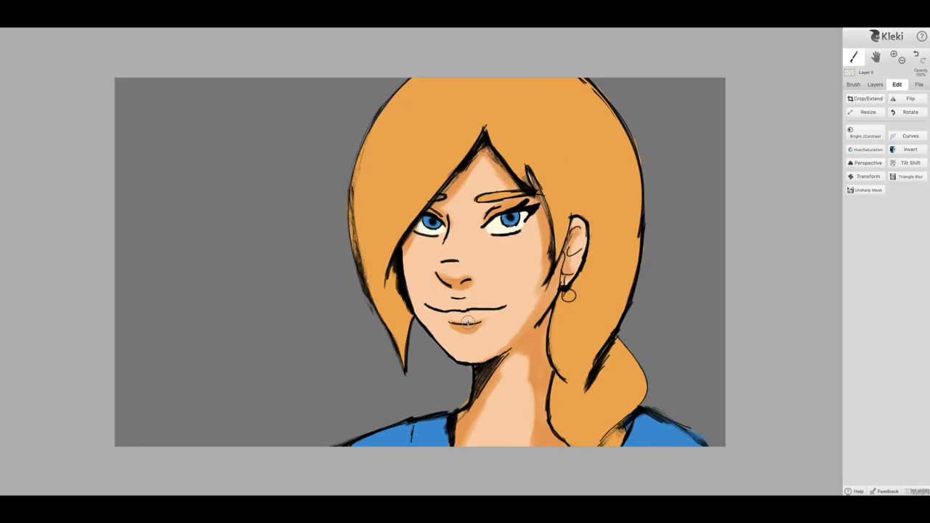
# - Apply a Hue/Saturation adjustment to Layer 5, shifting the hue slightly toward red
pyautogui.click(867, 149)
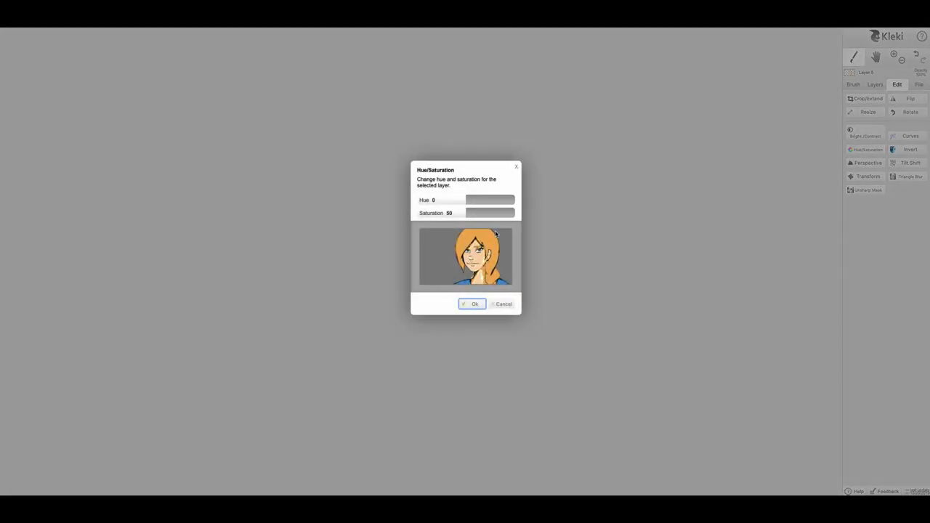
pyautogui.moveTo(467, 199); pyautogui.dragTo(463, 200)
pyautogui.click(474, 304)
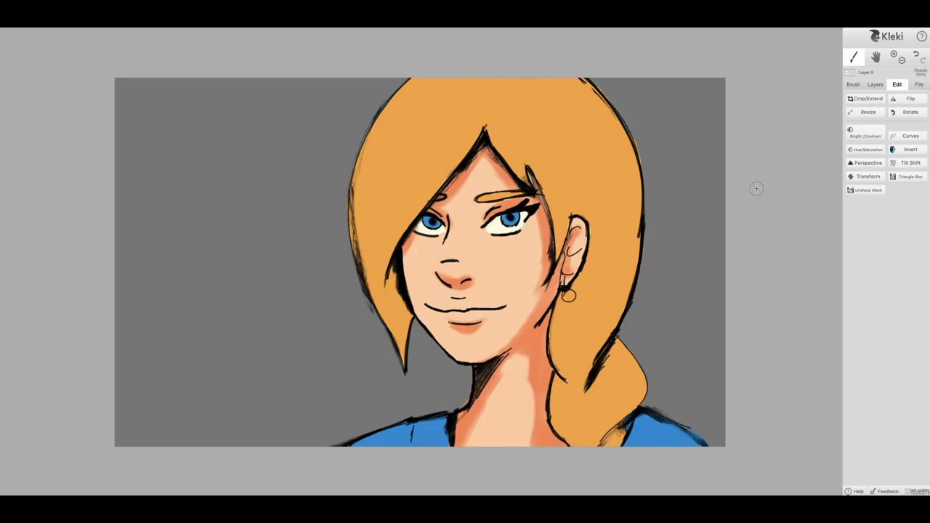
# - Undo the stray strokes over the face and shade the hair along both sides of the parting with dark brown, using the pen brush
pyautogui.click(852, 85)
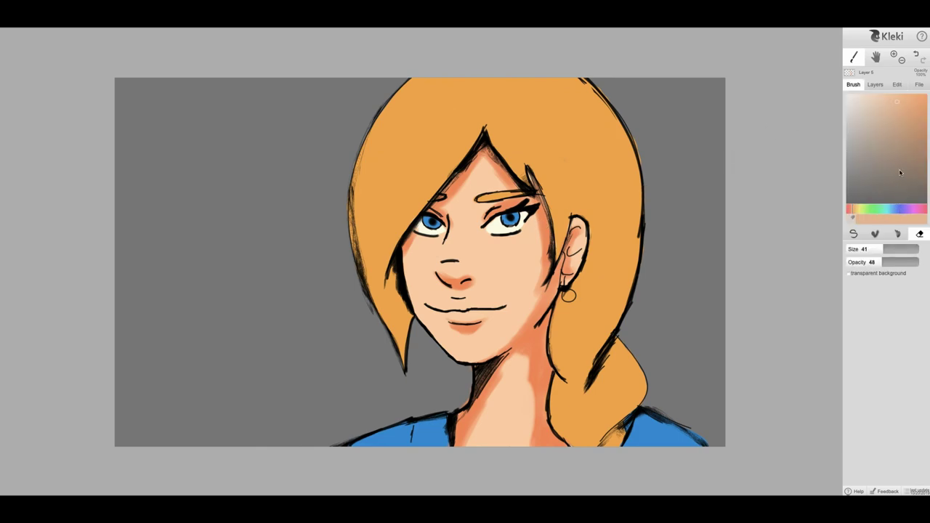
pyautogui.click(874, 85)
pyautogui.click(854, 85)
pyautogui.click(875, 85)
pyautogui.press('b')
pyautogui.click(852, 233)
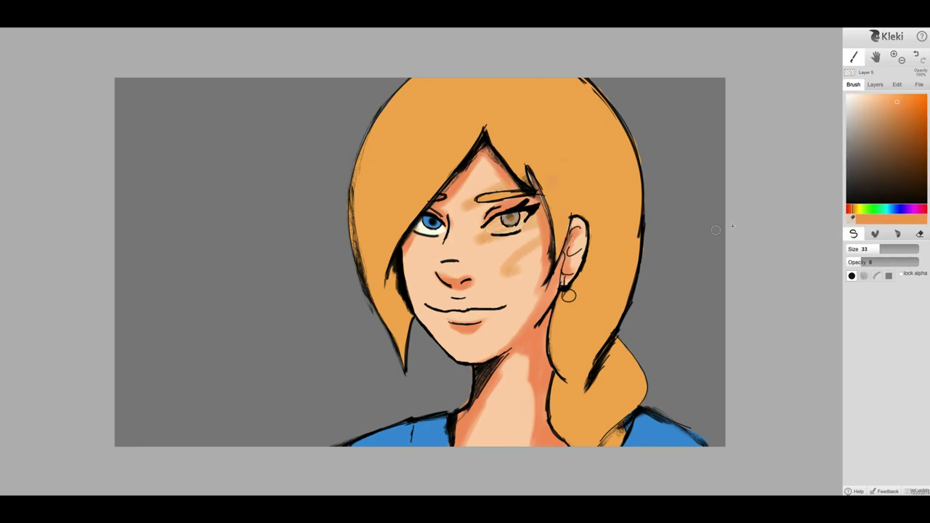
pyautogui.click(916, 55)
pyautogui.keyDown('alt'); pyautogui.click(596, 165); pyautogui.keyUp('alt')
pyautogui.click(916, 131)
pyautogui.moveTo(483, 115)
pyautogui.mouseDown()
pyautogui.moveTo(443, 177)
pyautogui.moveTo(479, 113)
pyautogui.moveTo(401, 224)
pyautogui.moveTo(473, 122)
pyautogui.moveTo(391, 256)
pyautogui.moveTo(395, 234)
pyautogui.moveTo(404, 350)
pyautogui.mouseUp()
pyautogui.moveTo(490, 103)
pyautogui.mouseDown()
pyautogui.moveTo(528, 184)
pyautogui.moveTo(546, 176)
pyautogui.moveTo(539, 183)
pyautogui.moveTo(558, 266)
pyautogui.moveTo(572, 207)
pyautogui.mouseUp()
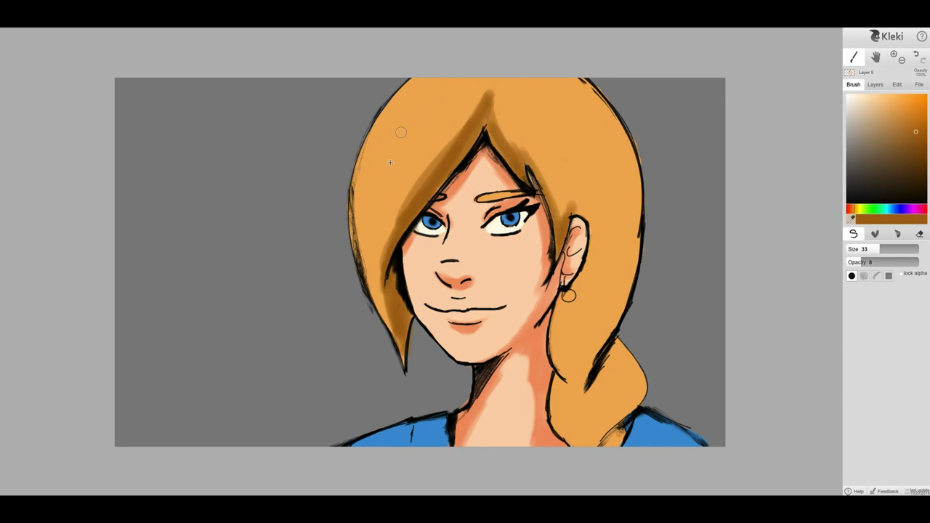
# - Extend the dark brown shading along the outer edge of the left hair section and down the braid
pyautogui.moveTo(368, 166)
pyautogui.mouseDown()
pyautogui.moveTo(388, 309)
pyautogui.moveTo(360, 160)
pyautogui.moveTo(389, 317)
pyautogui.mouseUp()
pyautogui.moveTo(354, 227); pyautogui.dragTo(403, 354)
pyautogui.moveTo(564, 289); pyautogui.dragTo(559, 358)
pyautogui.moveTo(562, 313)
pyautogui.mouseDown()
pyautogui.moveTo(565, 370)
pyautogui.moveTo(557, 356)
pyautogui.moveTo(571, 391)
pyautogui.mouseUp()
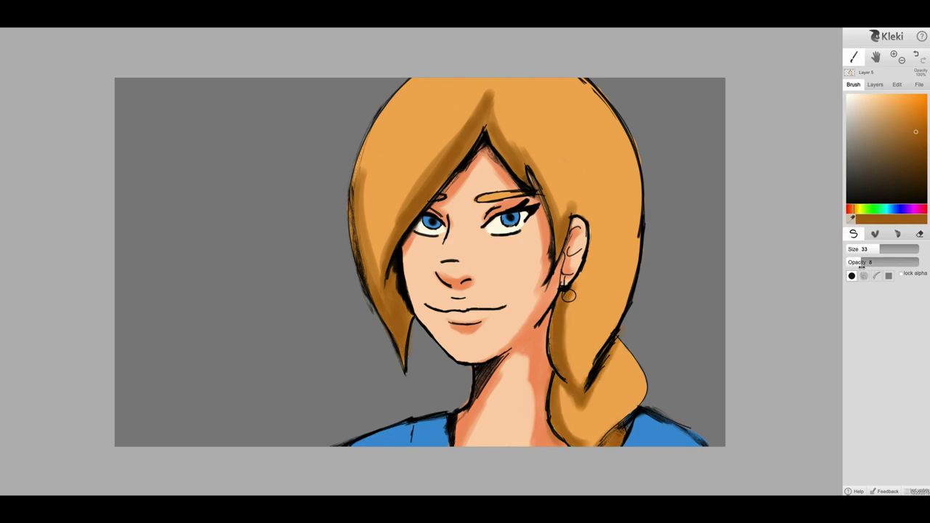
# - Soften the hair shadows near the parting and along the braid with a lighter brown
pyautogui.click(909, 121)
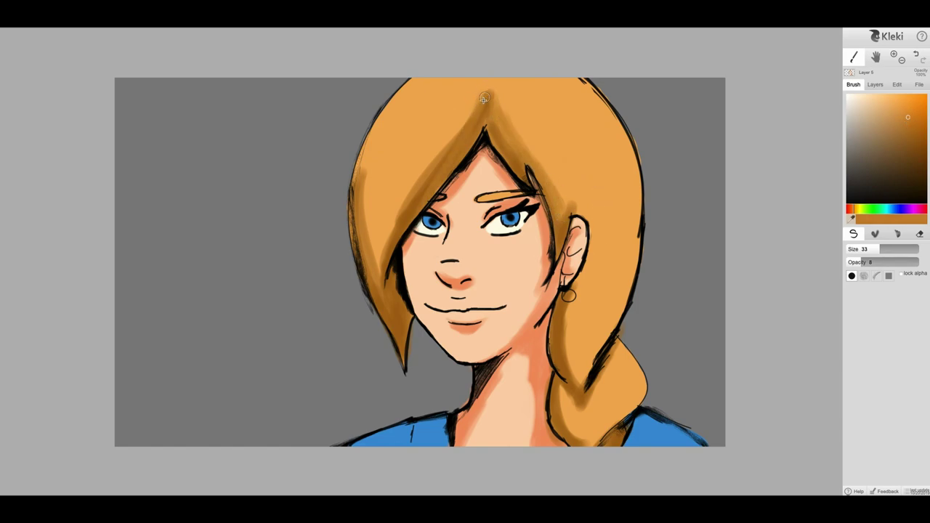
pyautogui.moveTo(467, 116)
pyautogui.mouseDown()
pyautogui.moveTo(379, 263)
pyautogui.moveTo(377, 122)
pyautogui.mouseUp()
pyautogui.moveTo(572, 296); pyautogui.dragTo(581, 398)
pyautogui.moveTo(573, 355)
pyautogui.mouseDown()
pyautogui.moveTo(579, 379)
pyautogui.moveTo(603, 327)
pyautogui.mouseUp()
pyautogui.moveTo(588, 372); pyautogui.dragTo(627, 278)
# - Try a pale yellow highlight band across the hair with the blending brush at size 58, and undo it
pyautogui.moveTo(859, 207); pyautogui.dragTo(866, 207)
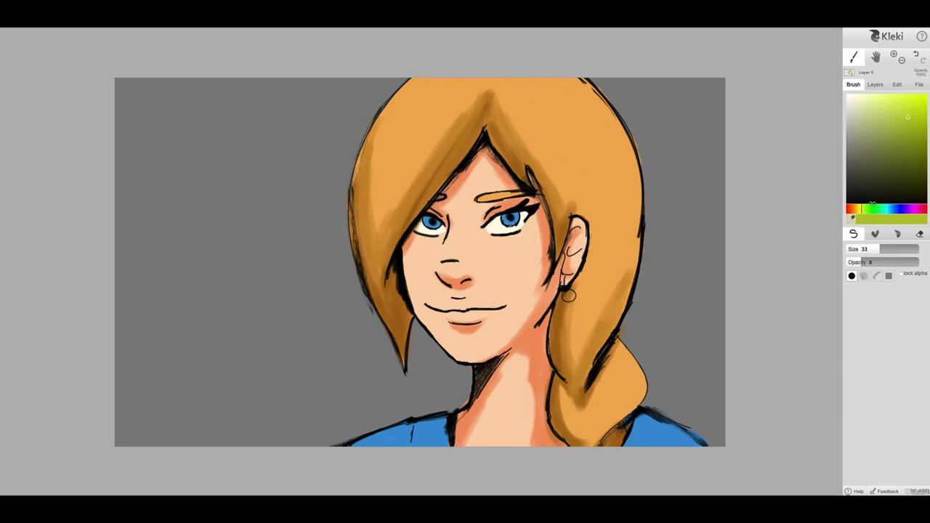
pyautogui.click(874, 99)
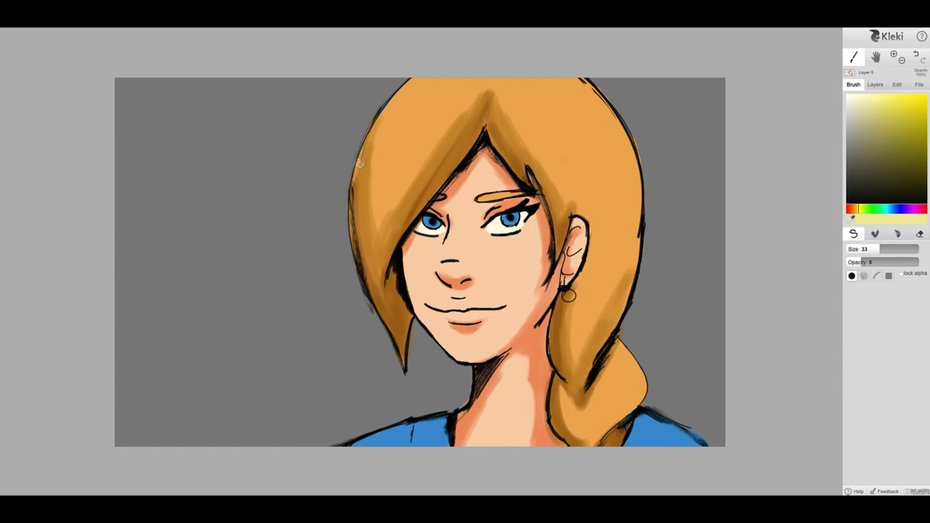
pyautogui.click(874, 233)
pyautogui.moveTo(374, 132); pyautogui.dragTo(616, 129)
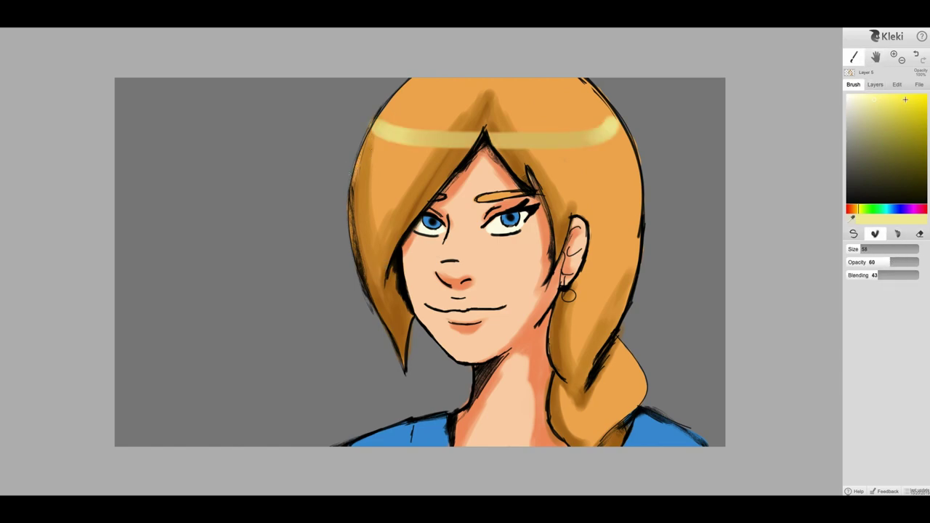
pyautogui.click(915, 56)
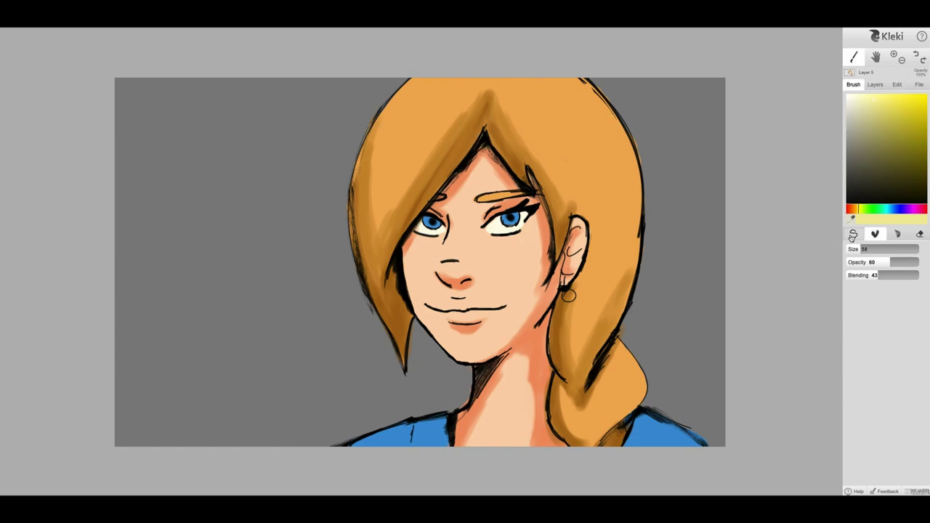
# - Try pale yellow highlight strokes on both sides of the hair with the pen brush at size 33, and undo them
pyautogui.click(853, 234)
pyautogui.moveTo(392, 110); pyautogui.dragTo(369, 206)
pyautogui.click(916, 56)
pyautogui.moveTo(388, 126); pyautogui.dragTo(378, 221)
pyautogui.moveTo(406, 160); pyautogui.dragTo(392, 193)
pyautogui.moveTo(566, 106); pyautogui.dragTo(612, 186)
pyautogui.moveTo(546, 143); pyautogui.dragTo(565, 182)
pyautogui.moveTo(599, 114); pyautogui.dragTo(620, 154)
pyautogui.moveTo(375, 159); pyautogui.dragTo(404, 180)
pyautogui.moveTo(566, 156); pyautogui.dragTo(630, 124)
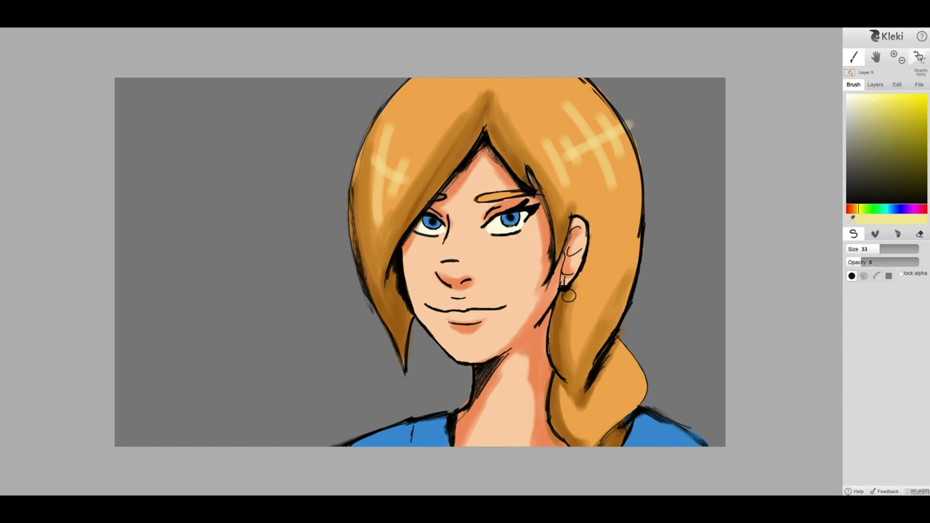
pyautogui.click(917, 57)
pyautogui.click(917, 56)
pyautogui.click(917, 57)
pyautogui.click(917, 56)
pyautogui.click(917, 57)
# - Add light orange highlight strokes to both sides of the hair and the braid at brush size 16, opacity 8
pyautogui.keyDown('alt'); pyautogui.click(407, 129); pyautogui.keyUp('alt')
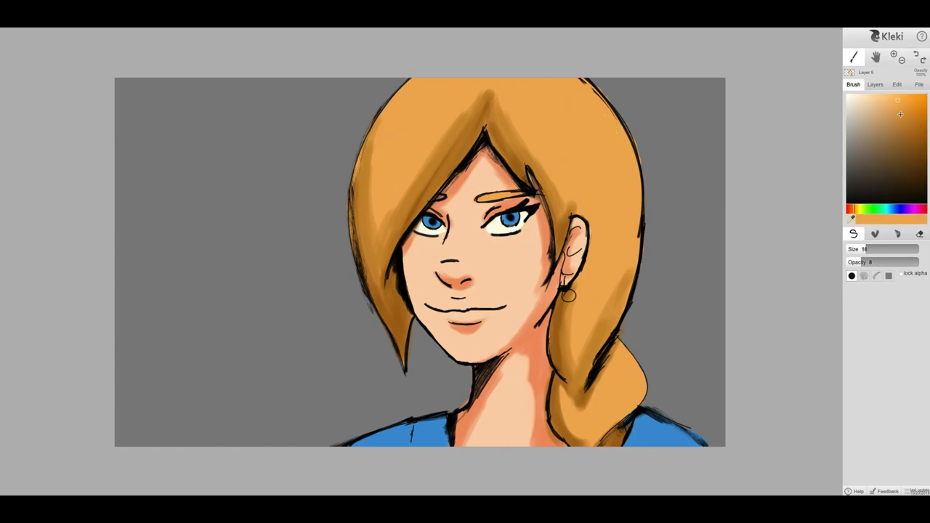
pyautogui.click(882, 96)
pyautogui.moveTo(401, 108); pyautogui.dragTo(387, 205)
pyautogui.moveTo(397, 118); pyautogui.dragTo(389, 200)
pyautogui.moveTo(563, 131)
pyautogui.mouseDown()
pyautogui.moveTo(552, 185)
pyautogui.moveTo(567, 183)
pyautogui.mouseUp()
pyautogui.moveTo(595, 128); pyautogui.dragTo(581, 190)
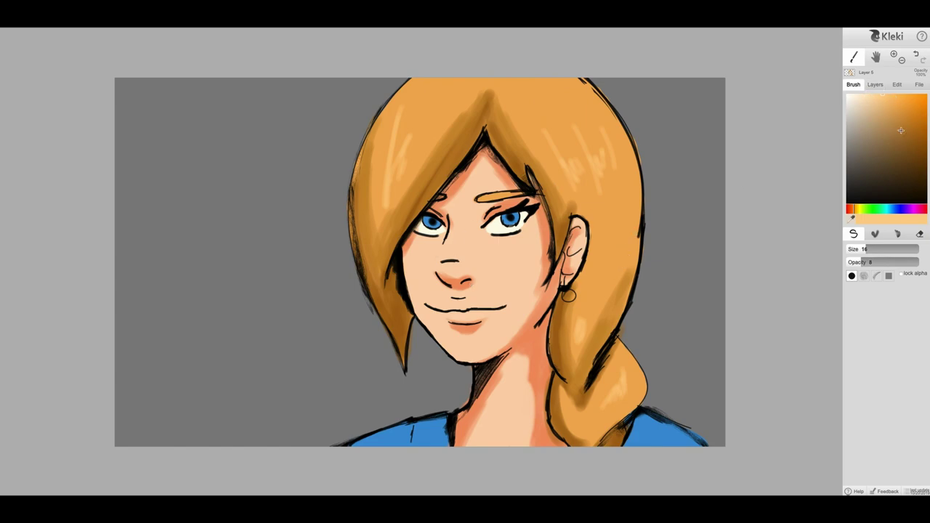
# - Shade both eyes beneath the upper lids with dark grey, and darken the irises with dark blue
pyautogui.click(875, 84)
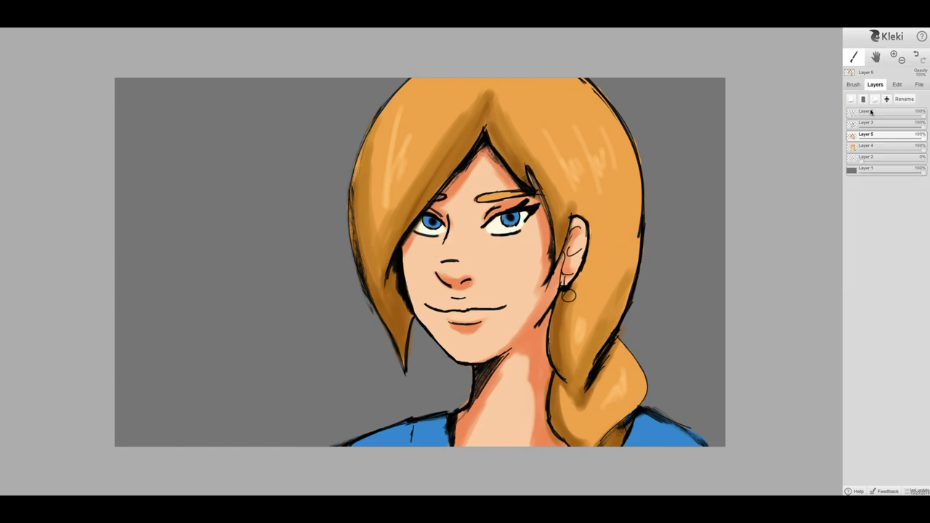
pyautogui.click(853, 85)
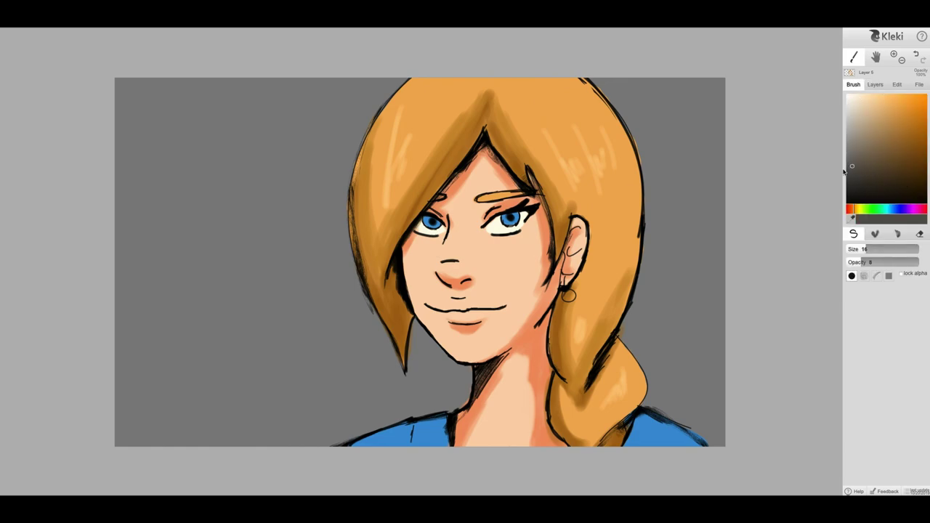
pyautogui.moveTo(488, 224); pyautogui.dragTo(547, 205)
pyautogui.click(915, 56)
pyautogui.moveTo(501, 216)
pyautogui.mouseDown()
pyautogui.moveTo(486, 225)
pyautogui.moveTo(532, 211)
pyautogui.mouseUp()
pyautogui.click(897, 209)
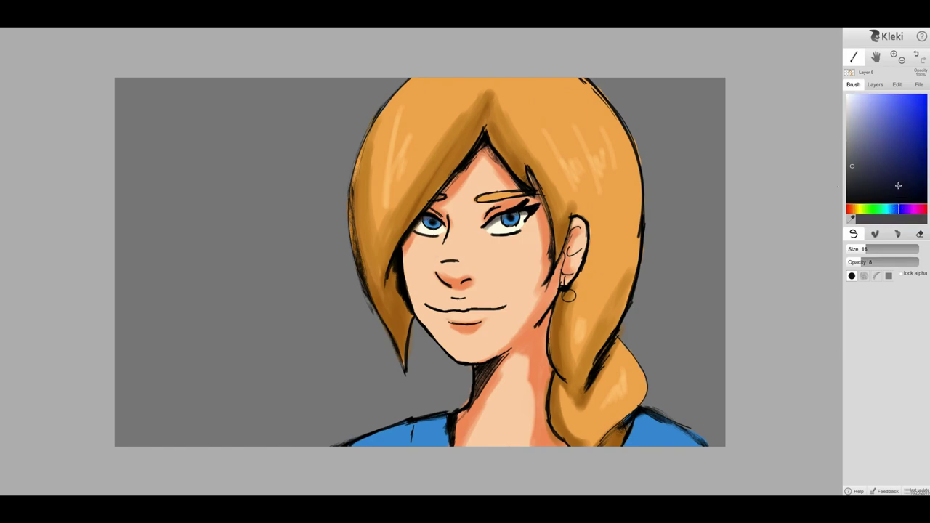
pyautogui.click(876, 169)
pyautogui.moveTo(517, 212)
pyautogui.mouseDown()
pyautogui.moveTo(506, 217)
pyautogui.moveTo(515, 214)
pyautogui.mouseUp()
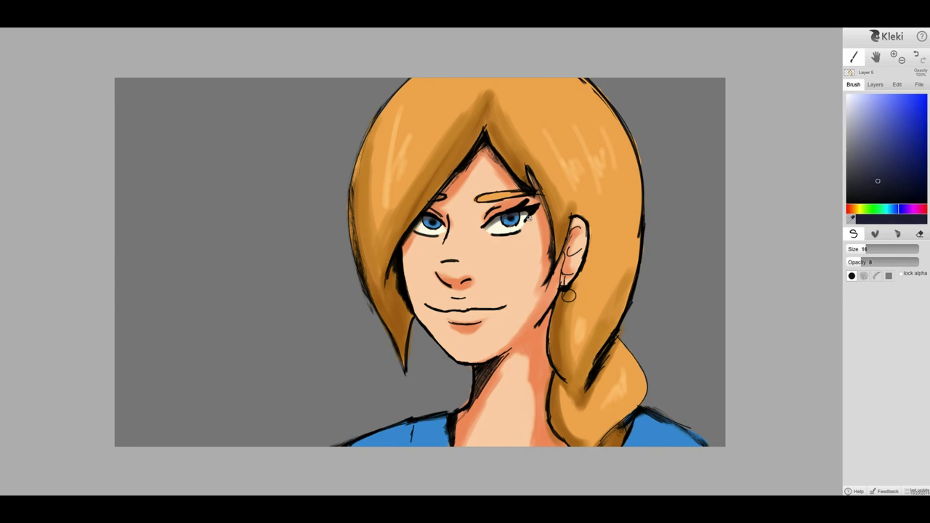
# - Place a small white highlight in each eye with the pen brush at size 10, opacity 45
pyautogui.click(864, 103)
pyautogui.moveTo(857, 97); pyautogui.dragTo(847, 95)
pyautogui.moveTo(858, 132); pyautogui.dragTo(838, 91)
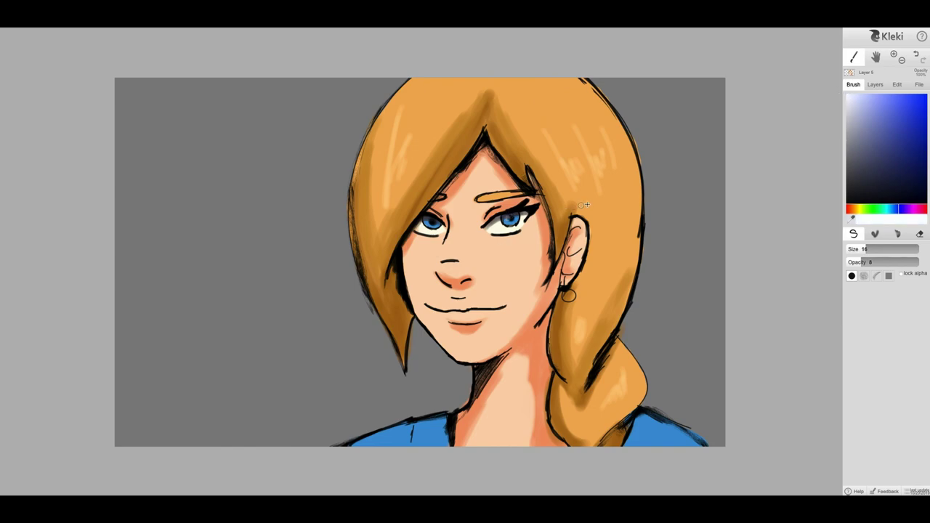
pyautogui.click(916, 55)
pyautogui.click(891, 262)
pyautogui.click(507, 219)
pyautogui.click(915, 56)
pyautogui.click(858, 249)
pyautogui.click(506, 218)
pyautogui.click(428, 223)
# - Add a new layer above Layer 5 and choose a light pink for the blush
pyautogui.click(875, 85)
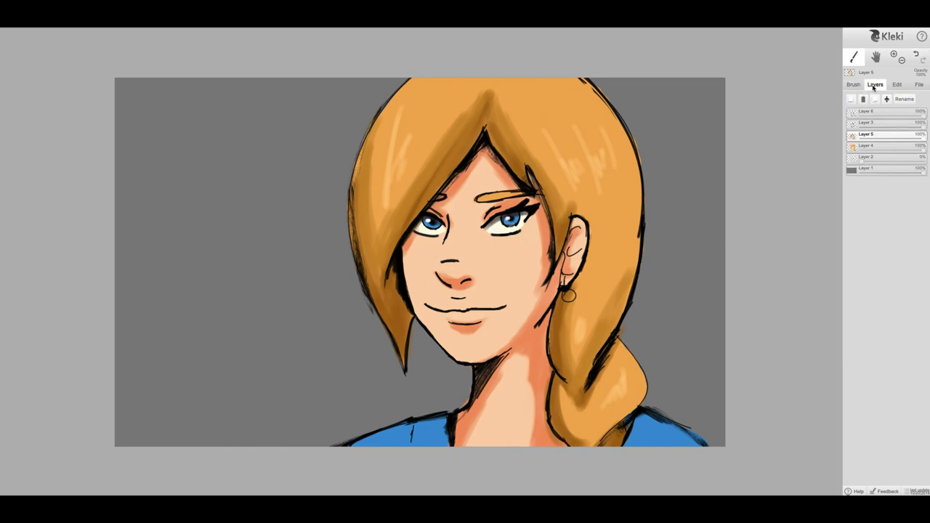
pyautogui.click(851, 99)
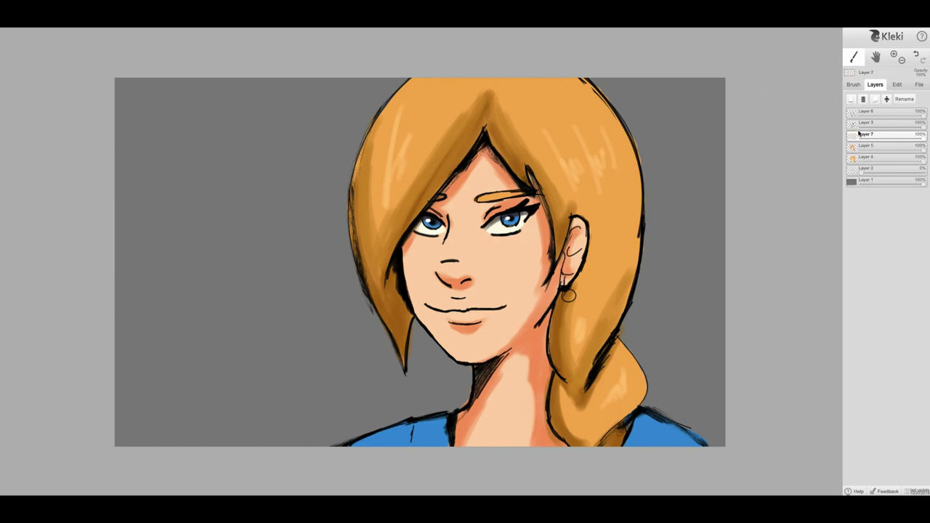
pyautogui.click(853, 84)
pyautogui.click(919, 210)
pyautogui.click(851, 209)
pyautogui.moveTo(852, 209); pyautogui.dragTo(850, 209)
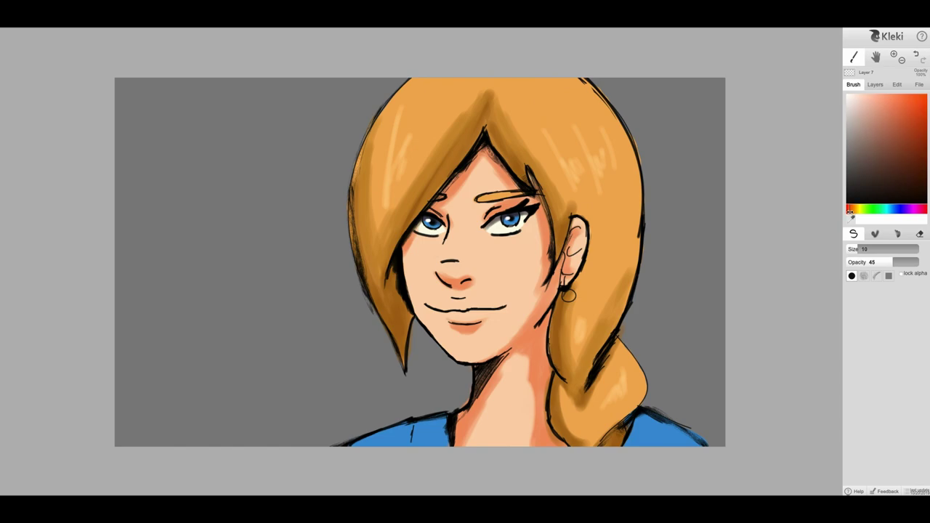
pyautogui.click(847, 209)
pyautogui.click(869, 96)
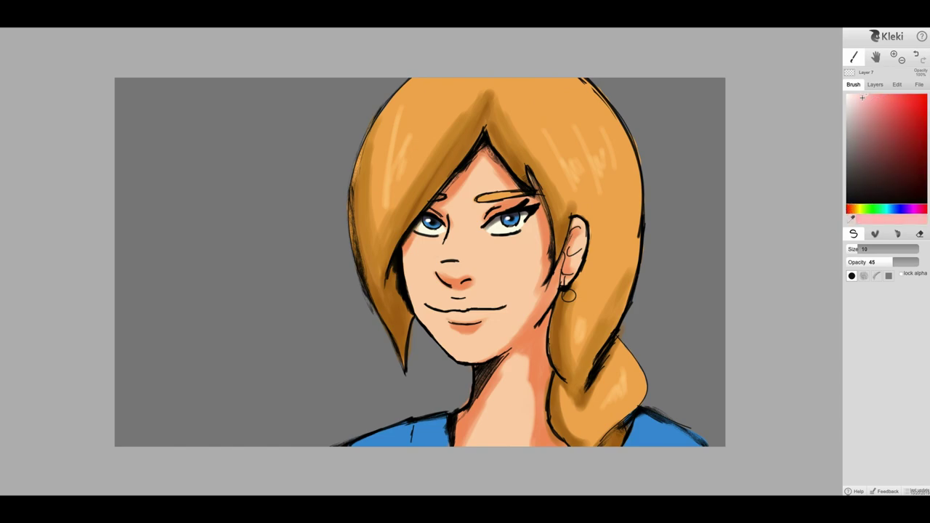
# - Blush the cheeks and nose softly with pink at brush size 120, opacity 4, undoing the overly strong cheek patch
pyautogui.moveTo(868, 249); pyautogui.dragTo(905, 249)
pyautogui.click(889, 250)
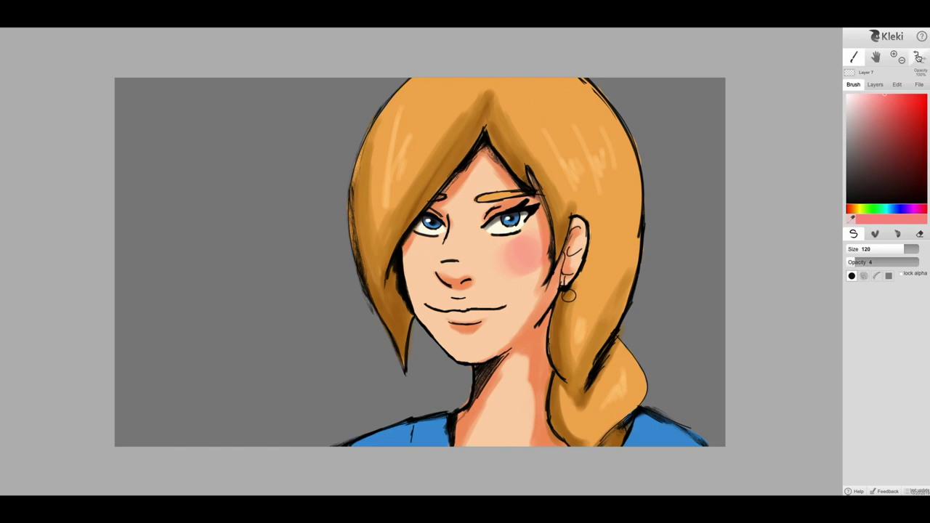
pyautogui.click(916, 57)
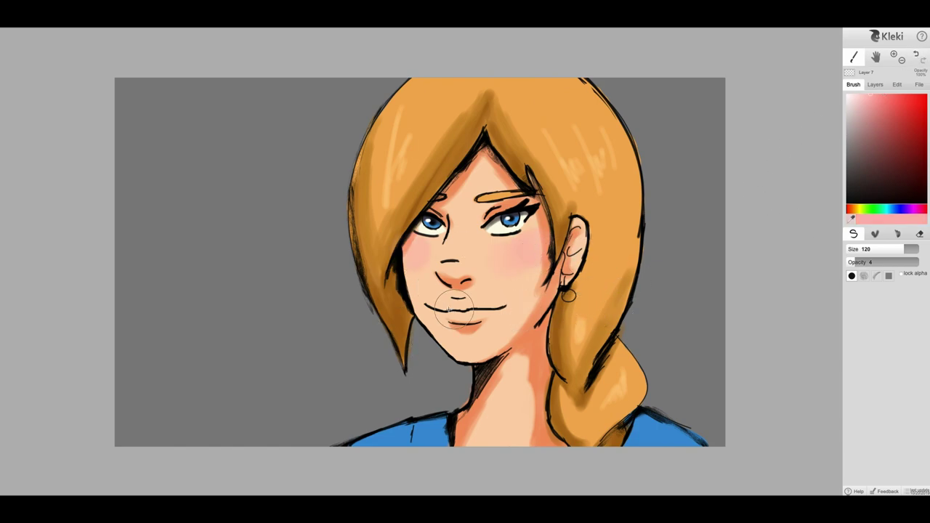
pyautogui.click(453, 277)
pyautogui.click(454, 278)
# - Paint the lips pinkish red with the pen brush at size 29, opacity 11, and tidy their edges with the eraser
pyautogui.click(899, 102)
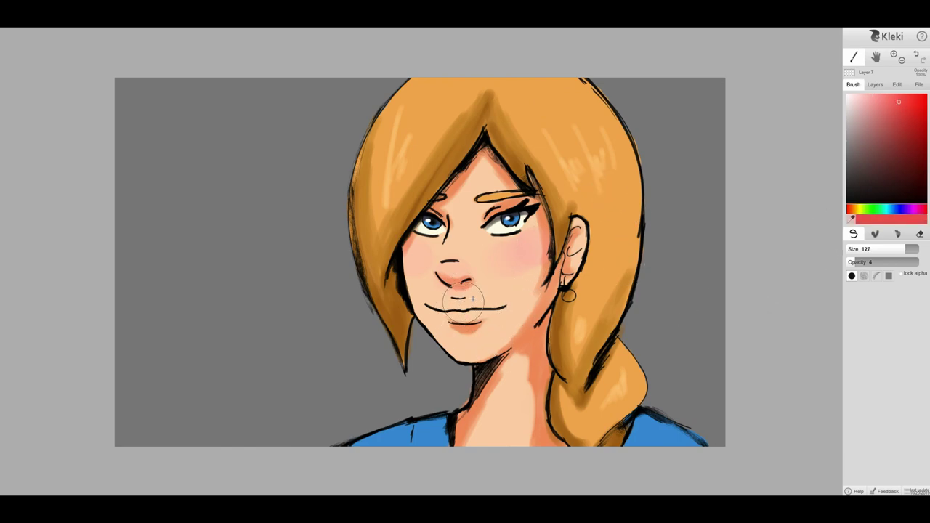
pyautogui.moveTo(874, 249); pyautogui.dragTo(858, 249)
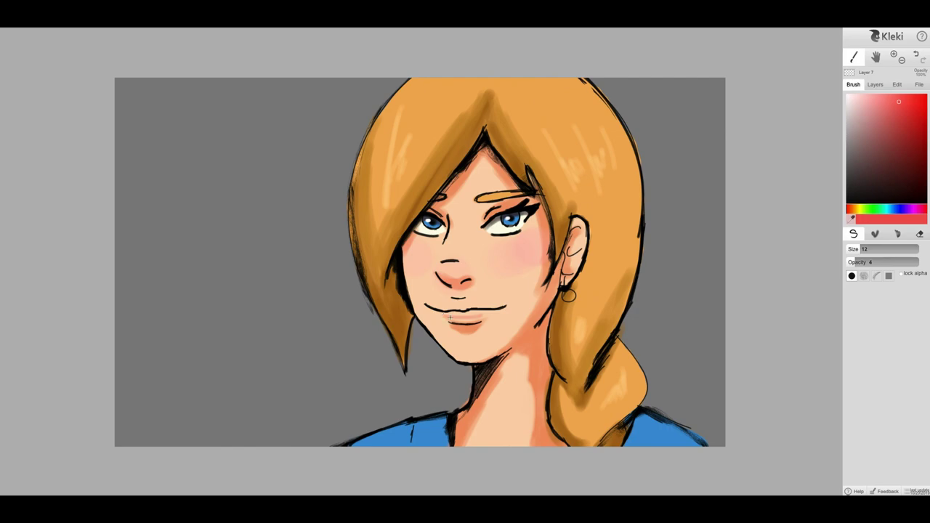
pyautogui.moveTo(855, 262); pyautogui.dragTo(878, 248)
pyautogui.click(916, 56)
pyautogui.moveTo(442, 307); pyautogui.dragTo(490, 304)
pyautogui.moveTo(456, 306)
pyautogui.mouseDown()
pyautogui.moveTo(486, 309)
pyautogui.moveTo(435, 310)
pyautogui.moveTo(466, 302)
pyautogui.moveTo(484, 316)
pyautogui.moveTo(430, 310)
pyautogui.moveTo(456, 311)
pyautogui.mouseUp()
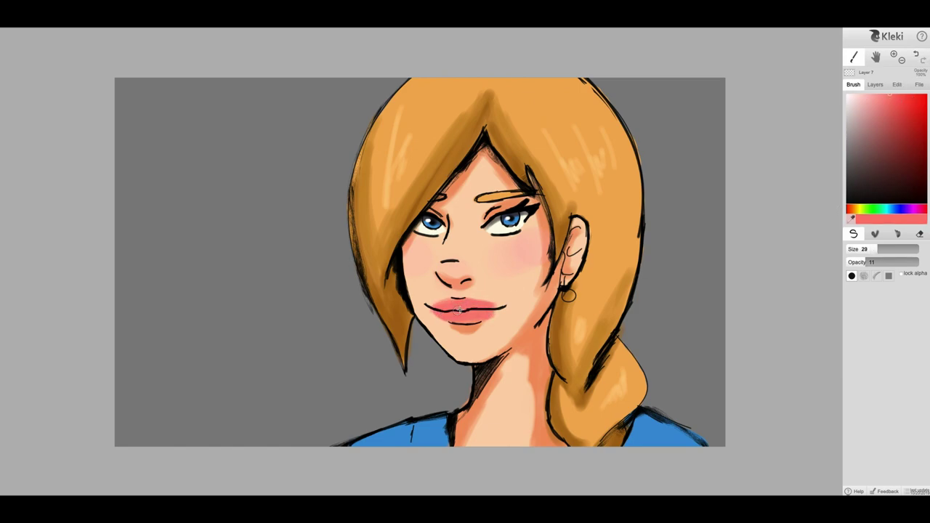
pyautogui.press('e')
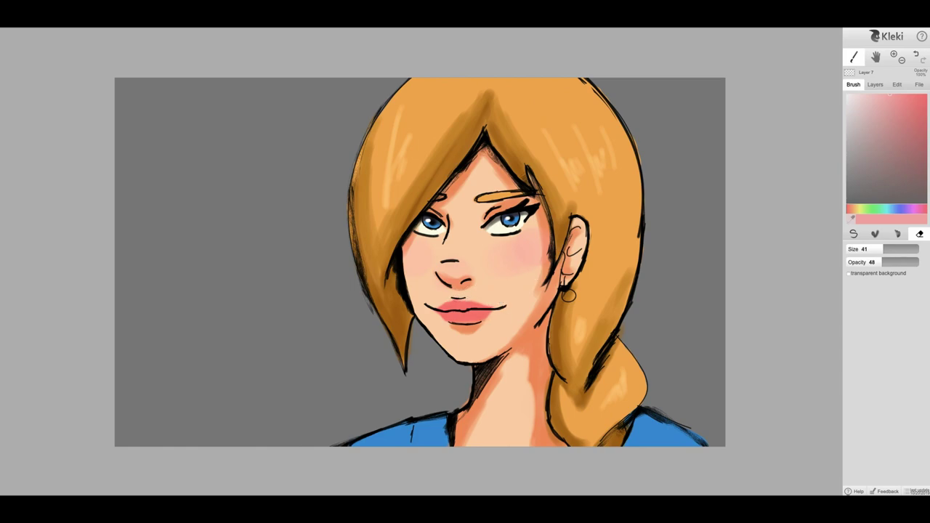
# - Redraw the short line at the top of the upper lip in black on Layer 3, at brush size 4.7, opacity 54
pyautogui.click(875, 85)
pyautogui.click(874, 113)
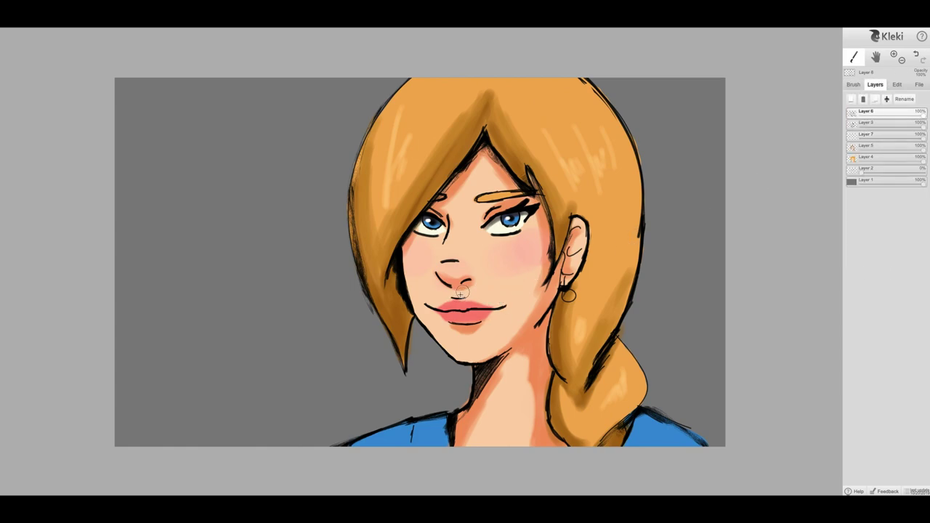
pyautogui.click(885, 127)
pyautogui.click(853, 85)
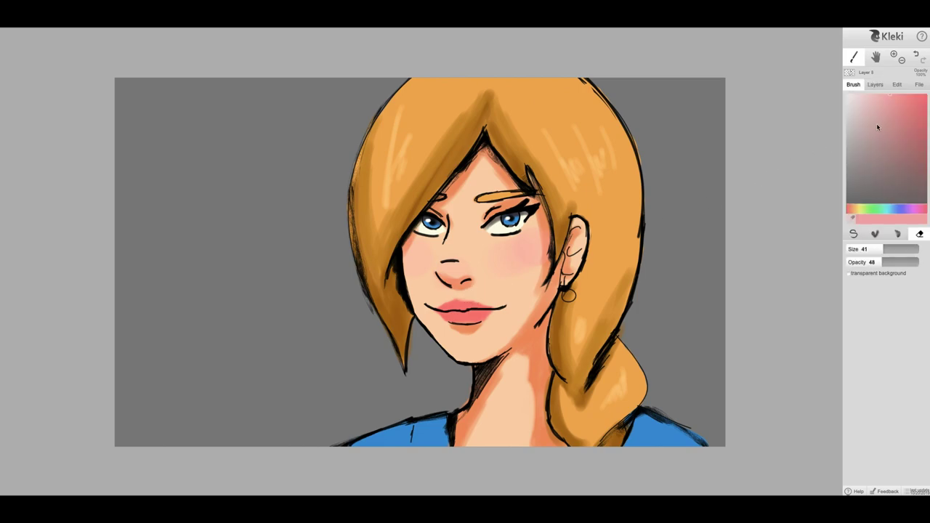
pyautogui.press('b')
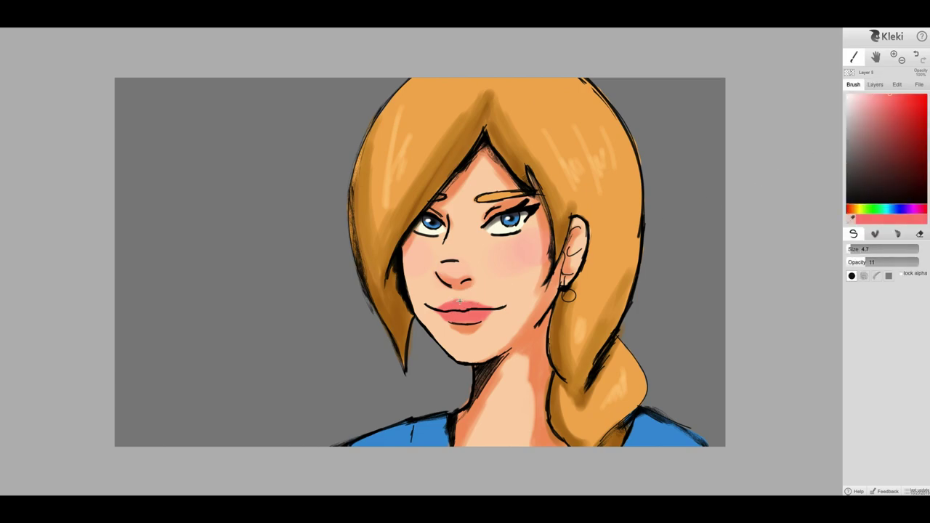
pyautogui.click(926, 203)
pyautogui.click(897, 262)
pyautogui.moveTo(454, 301); pyautogui.dragTo(469, 302)
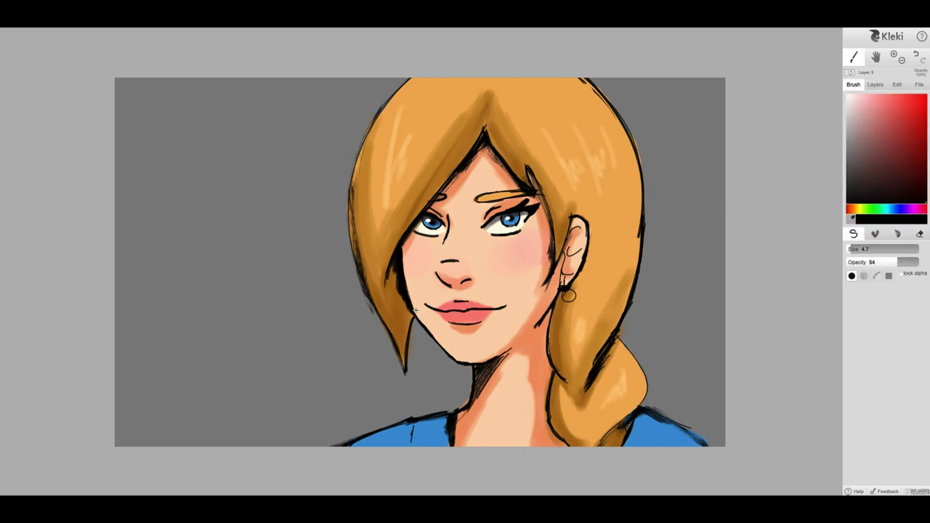
# - Add a new layer and paint a small pale highlight on the lips with the pen brush
pyautogui.click(875, 84)
pyautogui.click(852, 99)
pyautogui.click(853, 85)
pyautogui.click(860, 235)
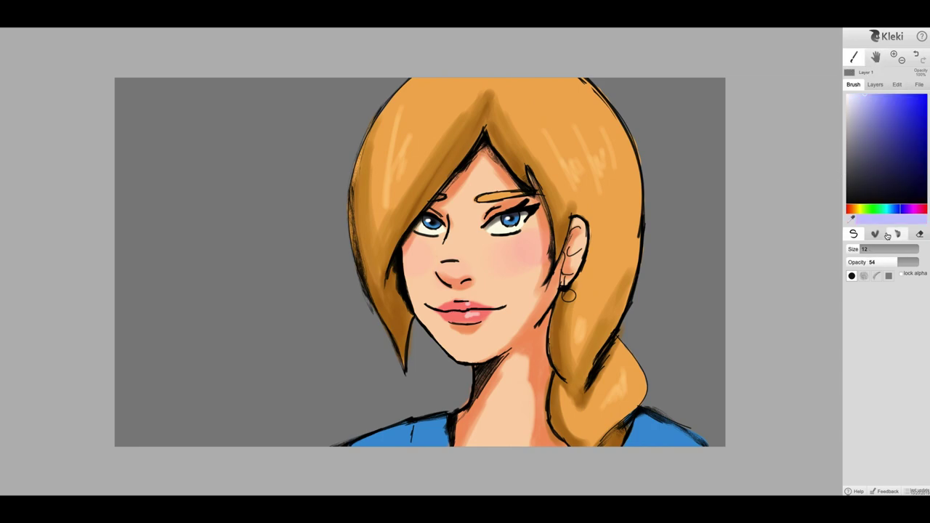
# - Paint a lavender patch beside the hair on Layer 1 with the sketchy brush at size 7.8, opacity 20, blending 50, scale 8
pyautogui.click(897, 233)
pyautogui.moveTo(859, 289); pyautogui.dragTo(870, 288)
pyautogui.moveTo(862, 248); pyautogui.dragTo(866, 248)
pyautogui.moveTo(687, 206); pyautogui.dragTo(660, 349)
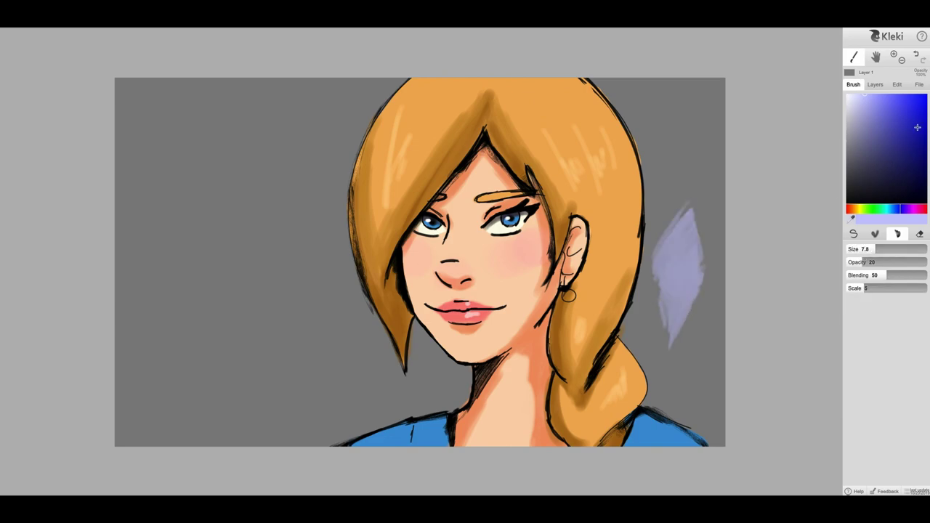
# - Undo the lavender patch and paint a muted blue-violet background around the figure on Layer 1 with the sketchy brush at size 19, opacity 8
pyautogui.click(916, 56)
pyautogui.moveTo(882, 263); pyautogui.dragTo(873, 270)
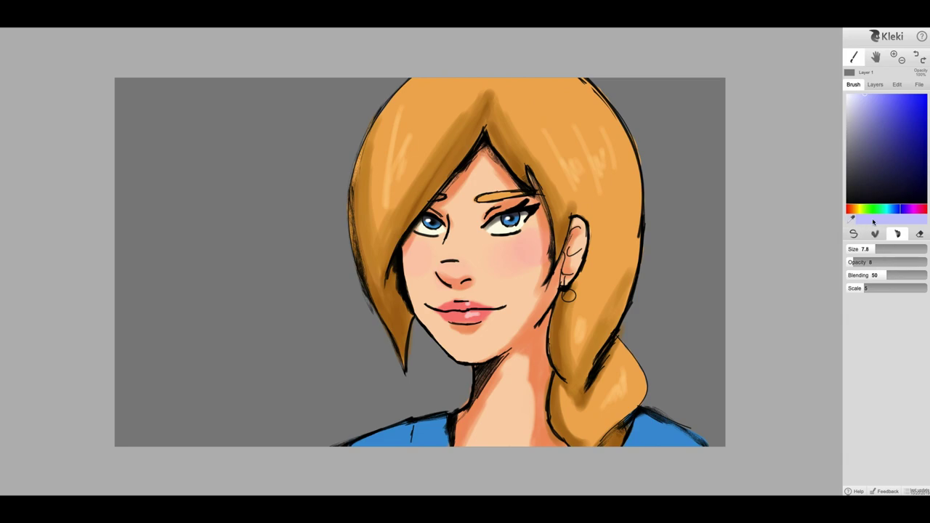
pyautogui.click(867, 139)
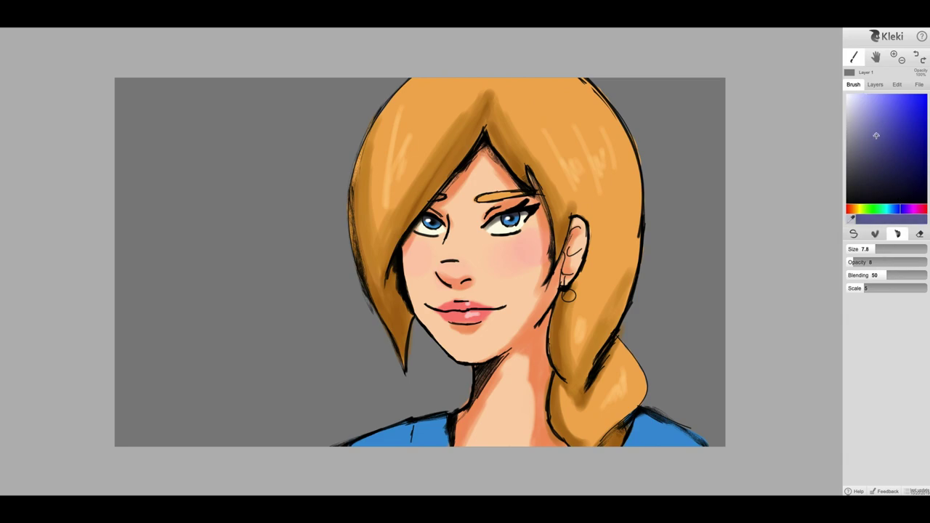
pyautogui.moveTo(894, 248); pyautogui.dragTo(923, 249)
pyautogui.moveTo(316, 147)
pyautogui.mouseDown()
pyautogui.moveTo(344, 212)
pyautogui.moveTo(352, 116)
pyautogui.moveTo(332, 74)
pyautogui.moveTo(360, 203)
pyautogui.moveTo(267, 279)
pyautogui.moveTo(286, 302)
pyautogui.moveTo(410, 331)
pyautogui.moveTo(499, 321)
pyautogui.moveTo(467, 354)
pyautogui.moveTo(404, 390)
pyautogui.mouseUp()
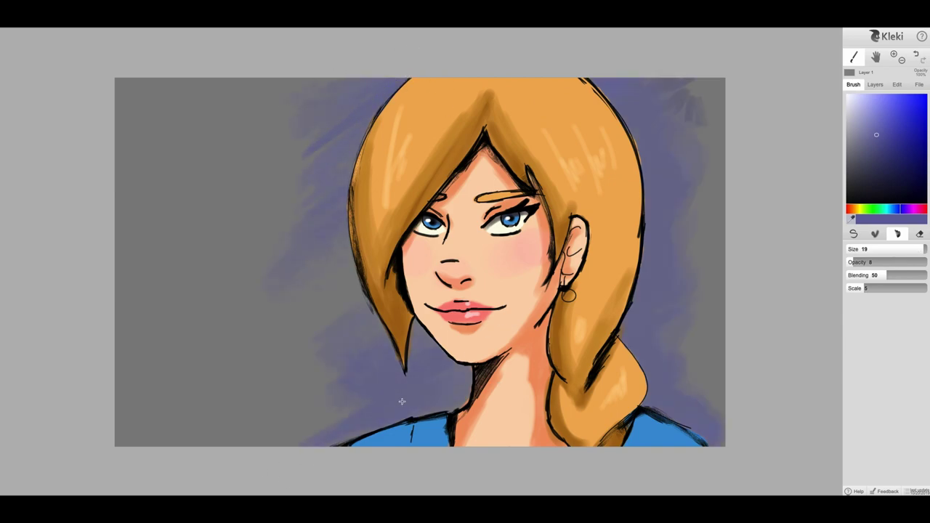
pyautogui.moveTo(401, 401); pyautogui.dragTo(442, 422)
# - Paint the earring on Layer 5 with the pen brush at size 12, opacity 54, using the sampled eye white and grayish-brown shading
pyautogui.click(874, 85)
pyautogui.click(864, 145)
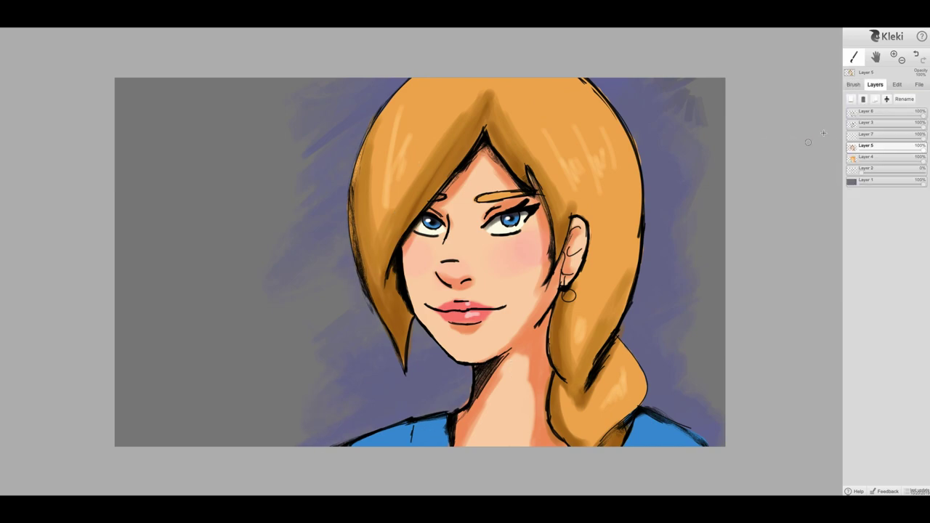
pyautogui.click(853, 86)
pyautogui.click(854, 235)
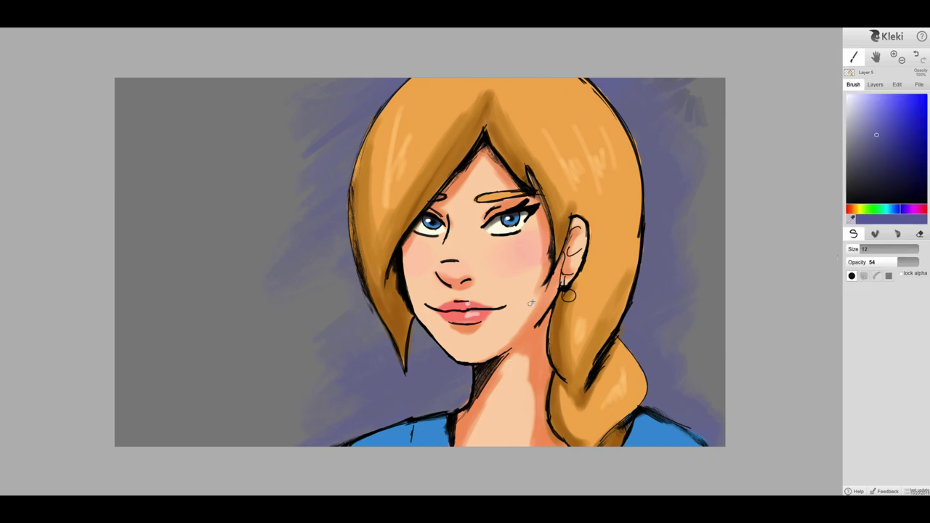
pyautogui.keyDown('alt'); pyautogui.click(501, 230); pyautogui.keyUp('alt')
pyautogui.click(568, 295)
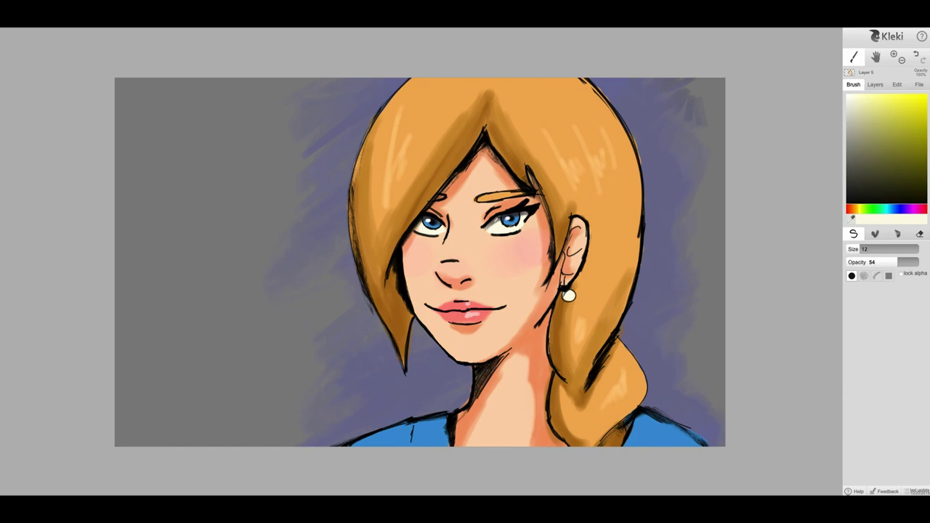
pyautogui.keyDown('alt'); pyautogui.click(562, 290); pyautogui.keyUp('alt')
pyautogui.moveTo(565, 298); pyautogui.dragTo(569, 298)
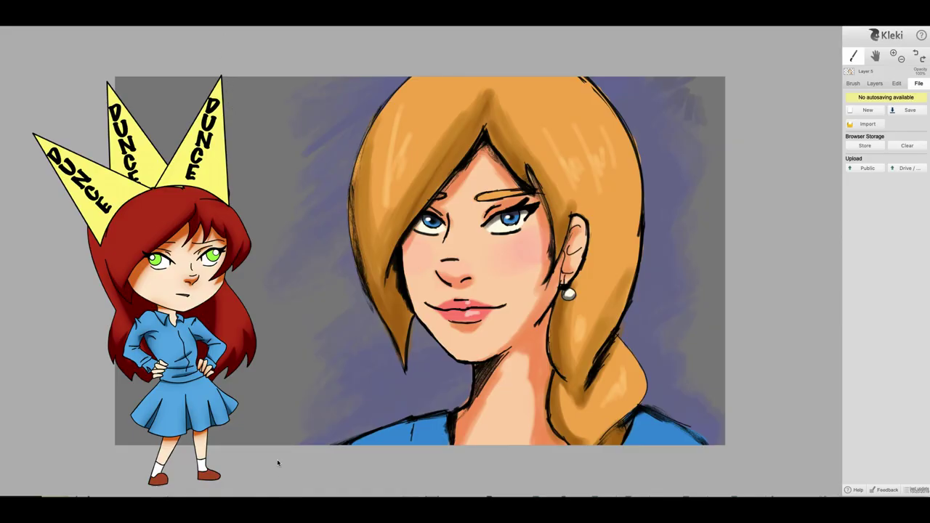
# - Look through the keyboard shortcuts in the Help window and close it
pyautogui.click(921, 36)
pyautogui.scroll(-3, 402, 230)
pyautogui.scroll(4, 401, 230)
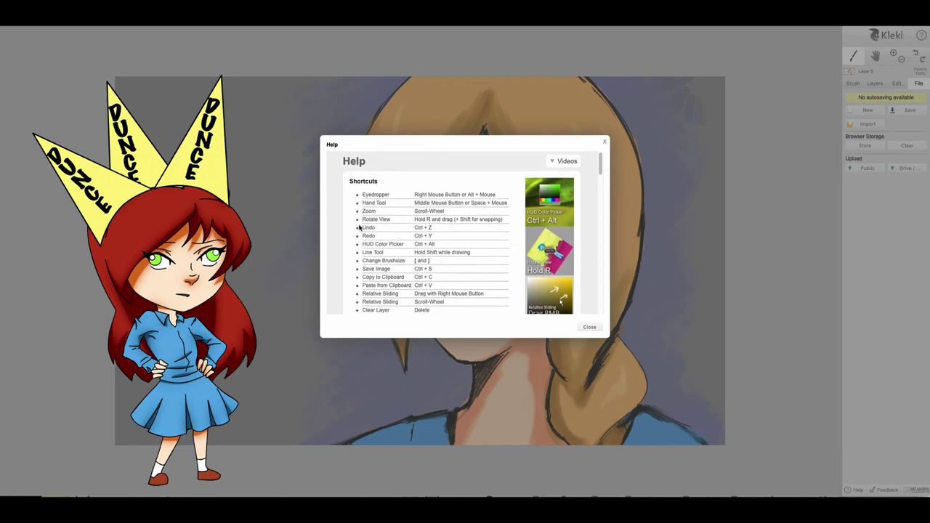
pyautogui.click(604, 141)
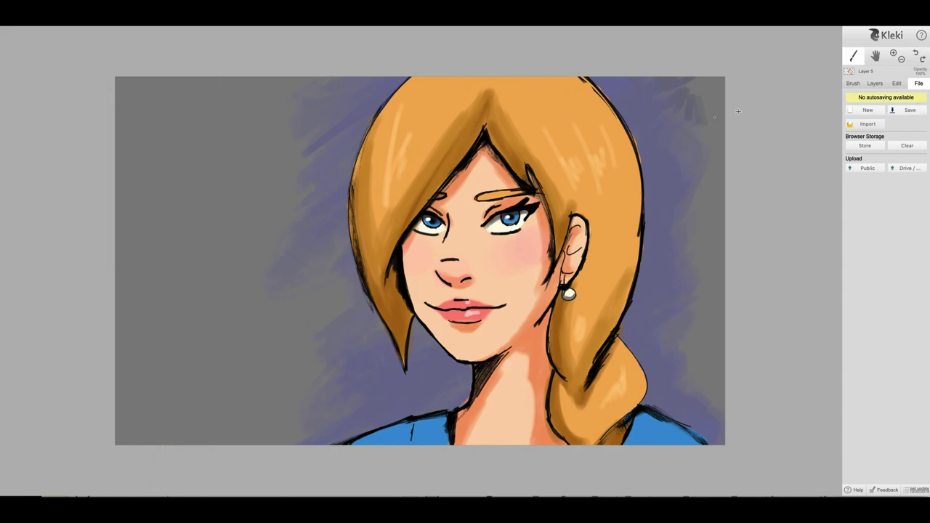
# - Save the portrait as Kleki.png, inspect the saved image in the image viewer, and close it
pyautogui.click(913, 113)
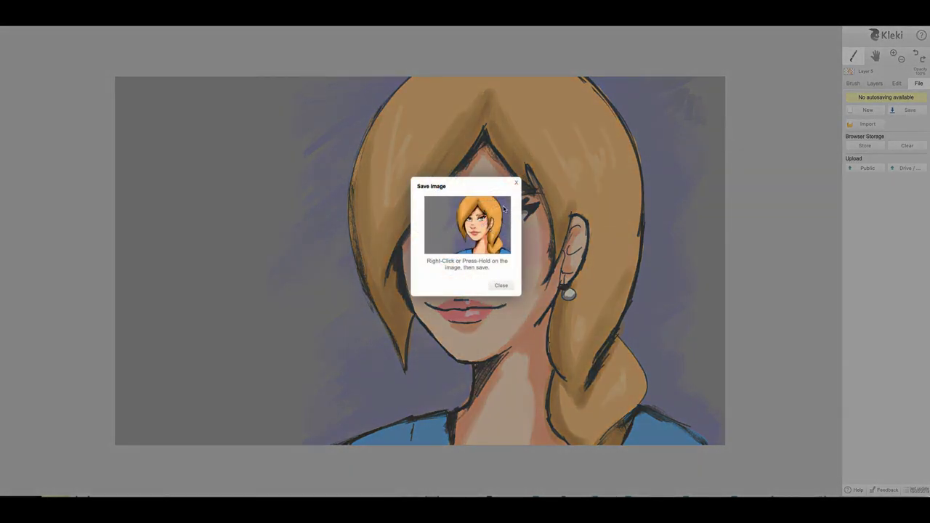
pyautogui.click(517, 183)
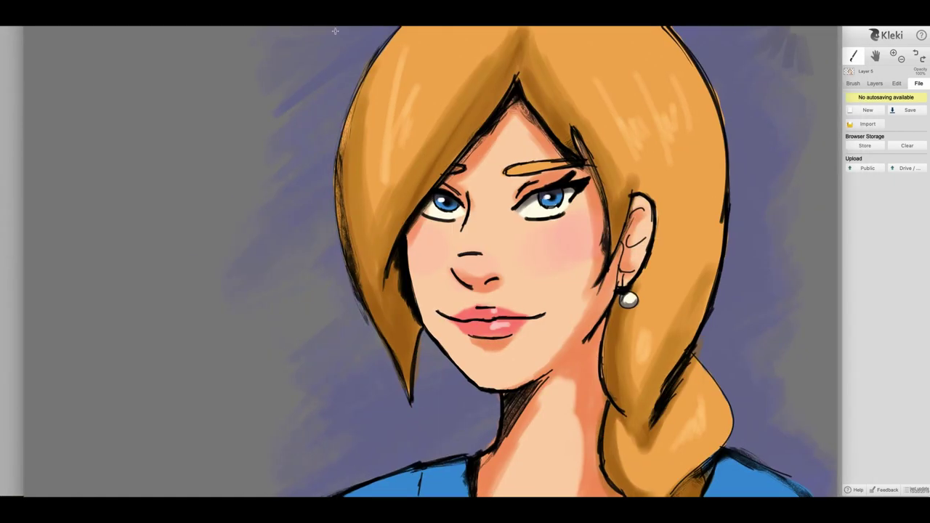
pyautogui.moveTo(463, 216); pyautogui.dragTo(458, 234)
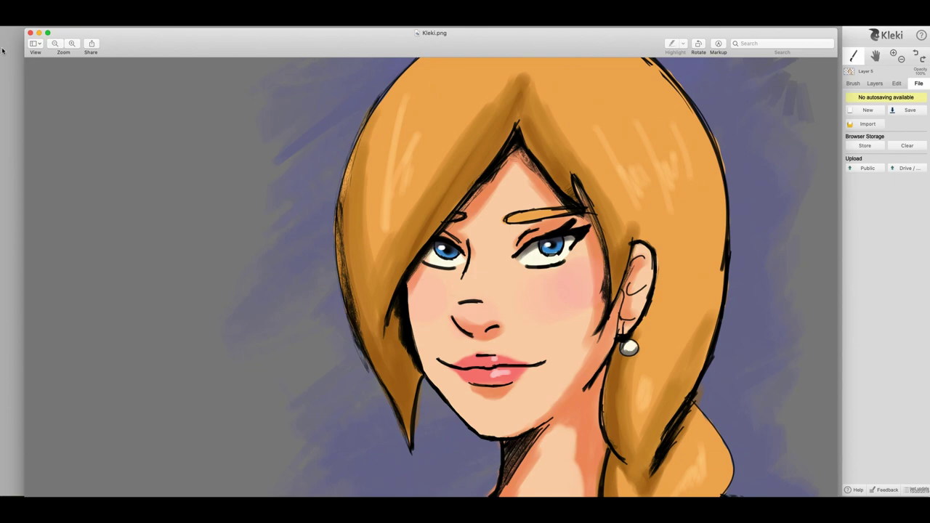
pyautogui.click(29, 34)
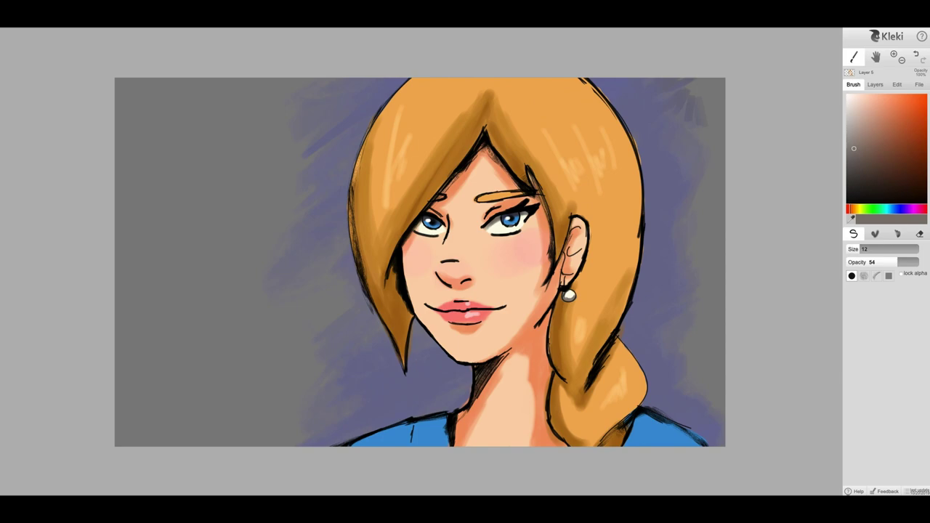
pyautogui.moveTo(446, 29)
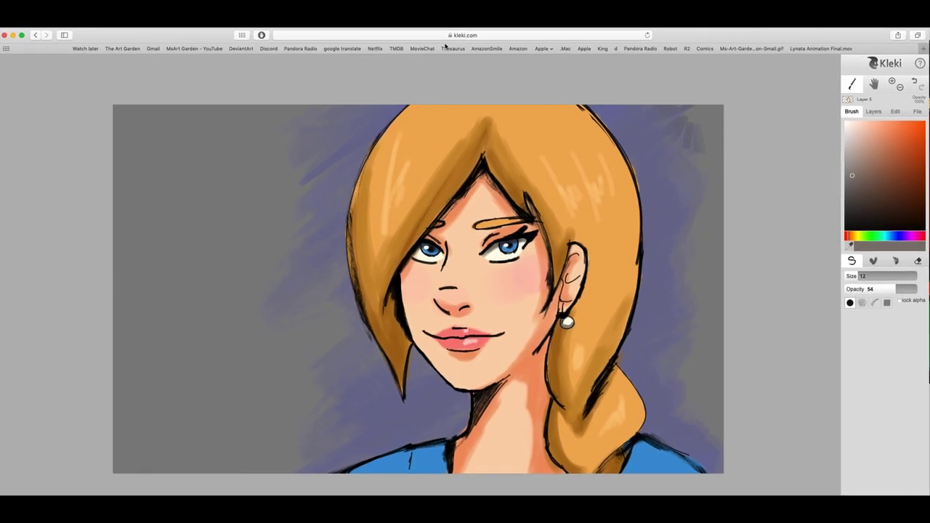